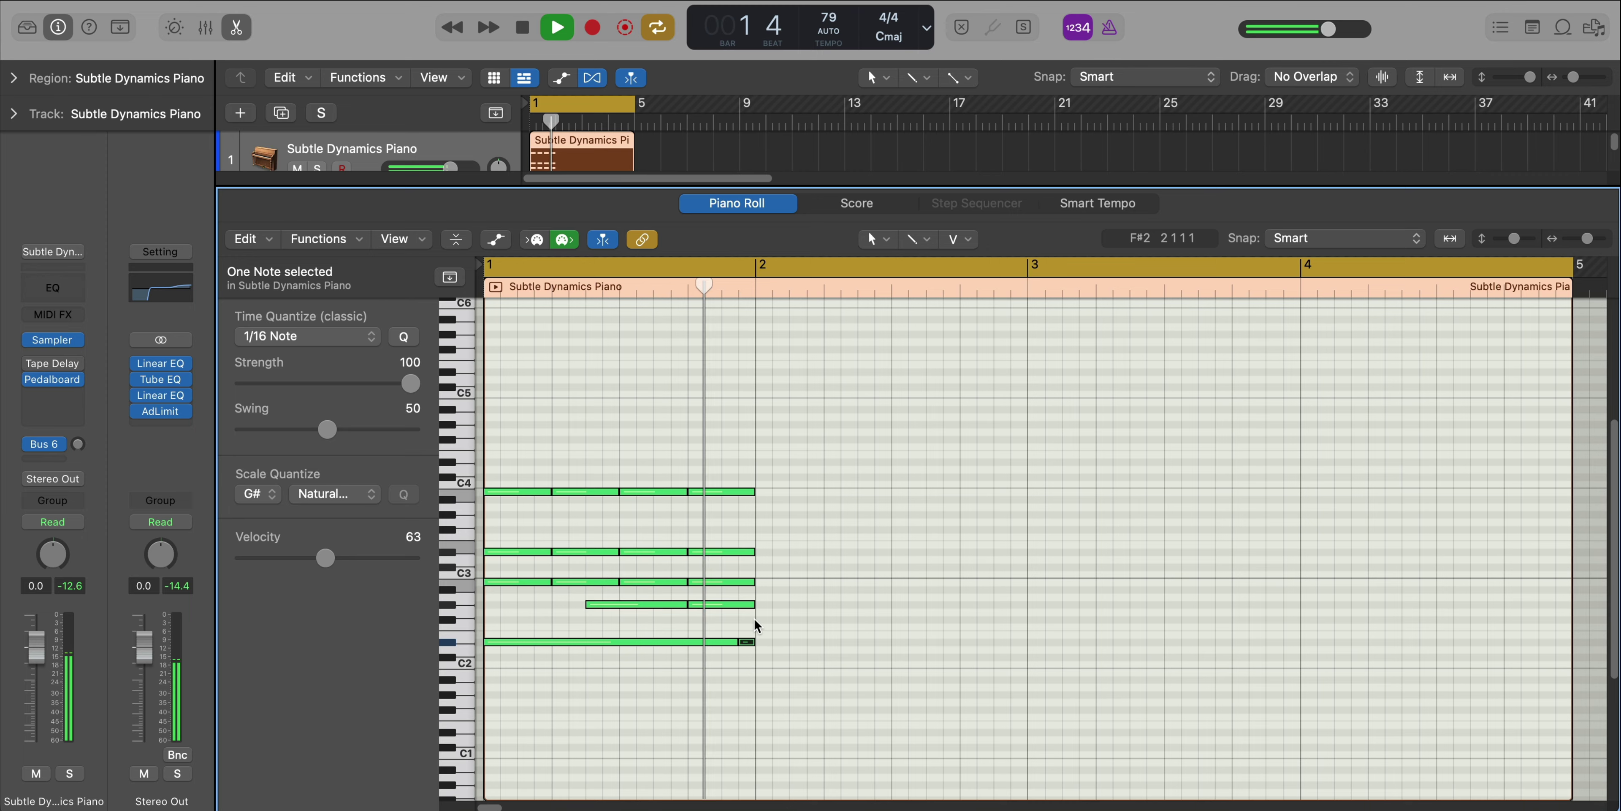
Copy a chord note up to B3 on beats 2 and 3 of bar 2, and loop that bar during playback
drag(777, 488, 844, 460)
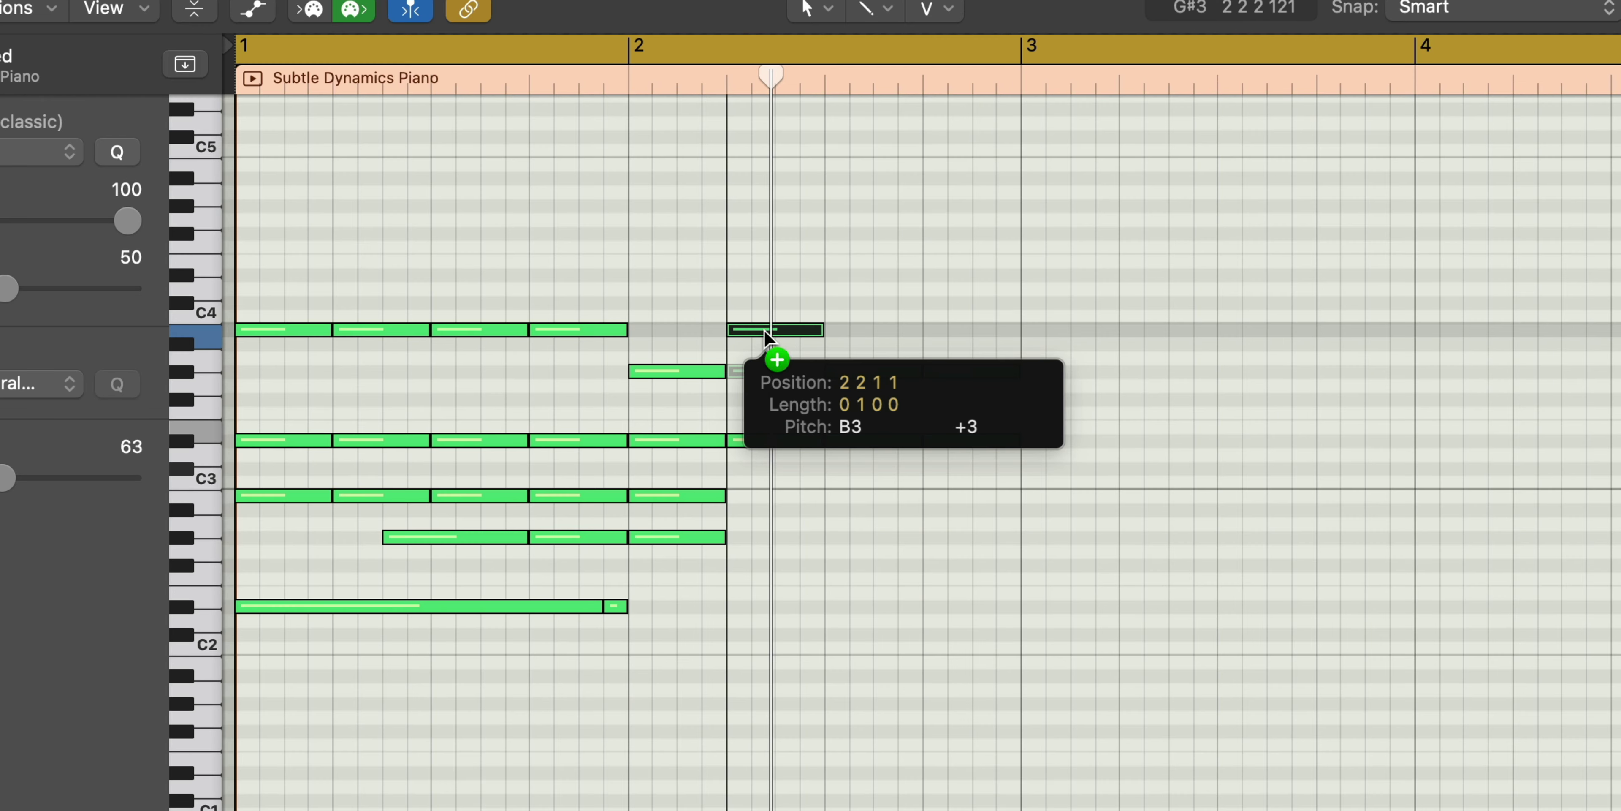
drag(766, 338, 870, 331)
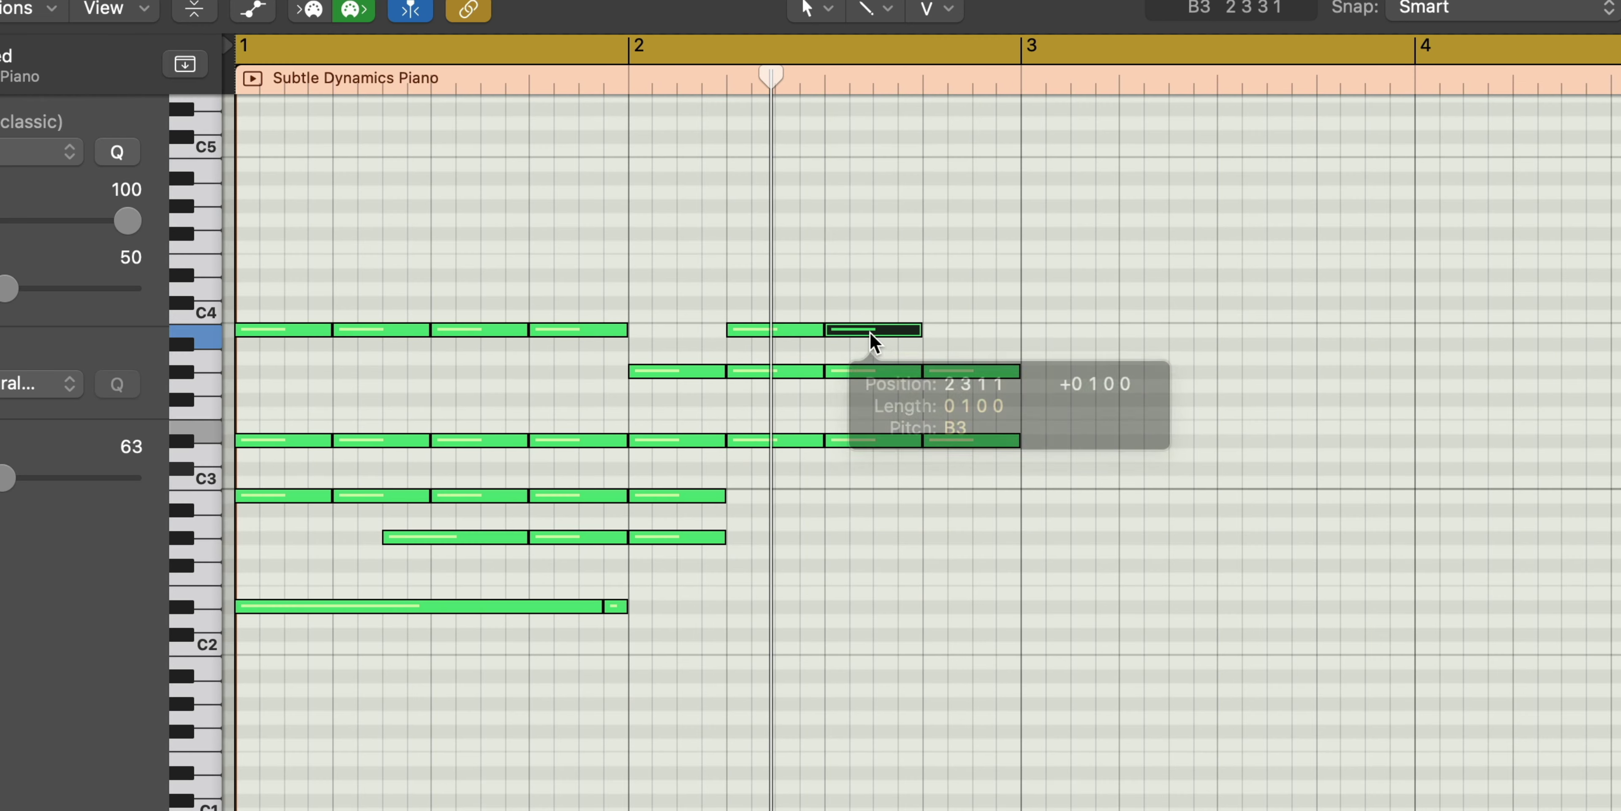
key(space)
drag(633, 47, 1021, 48)
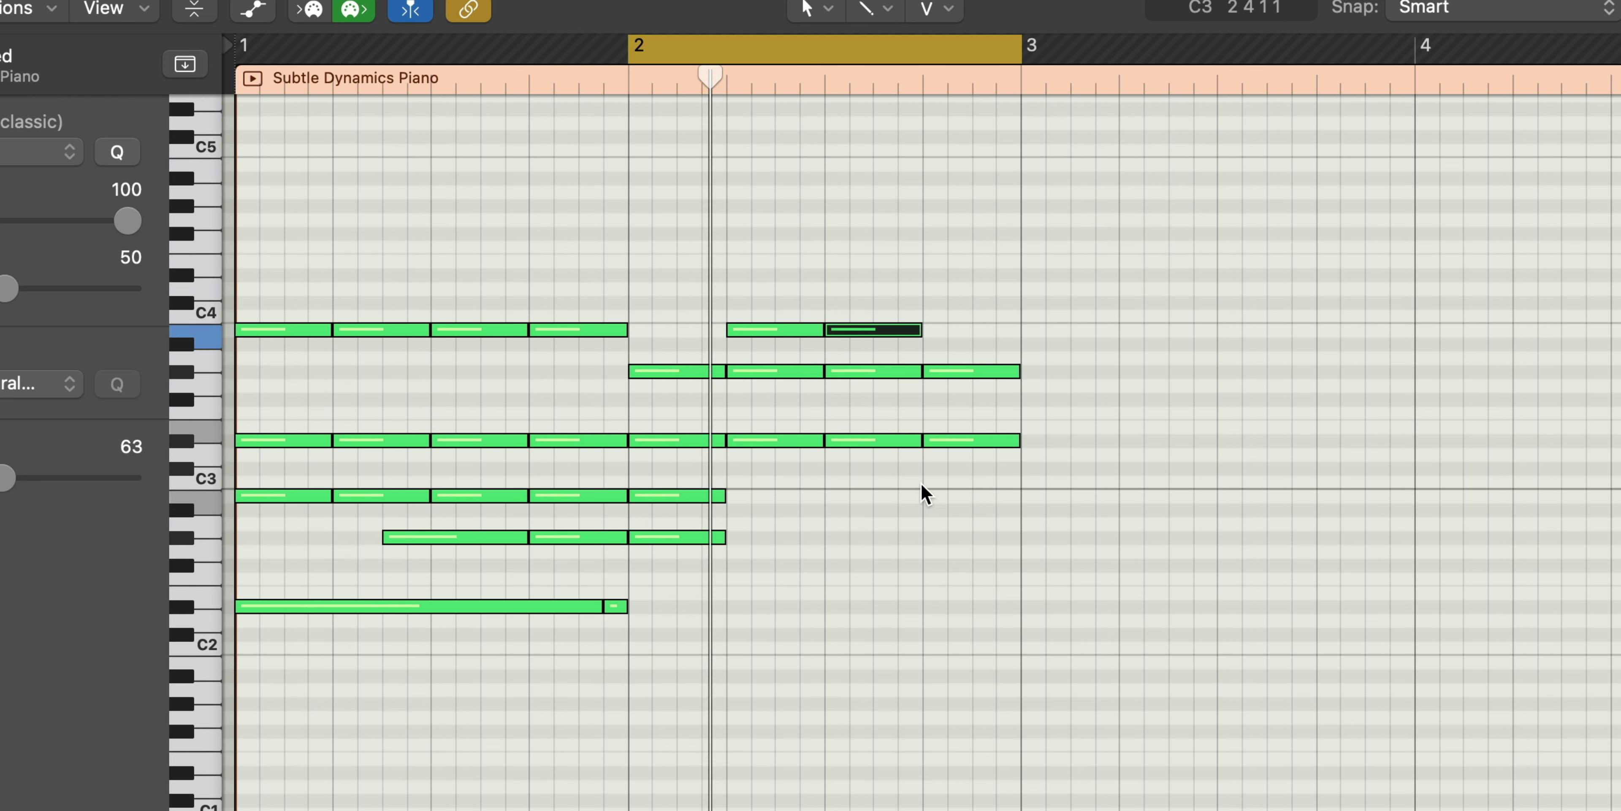
Split a sixteenth off the end of bar 2's beat 2 G#3 note, and lengthen the two short G#2 notes on beat 3 to eighths
mouse_move(816, 372)
mouse_down()
mouse_move(792, 372)
mouse_move(838, 375)
mouse_move(819, 377)
mouse_up()
double_click(815, 372)
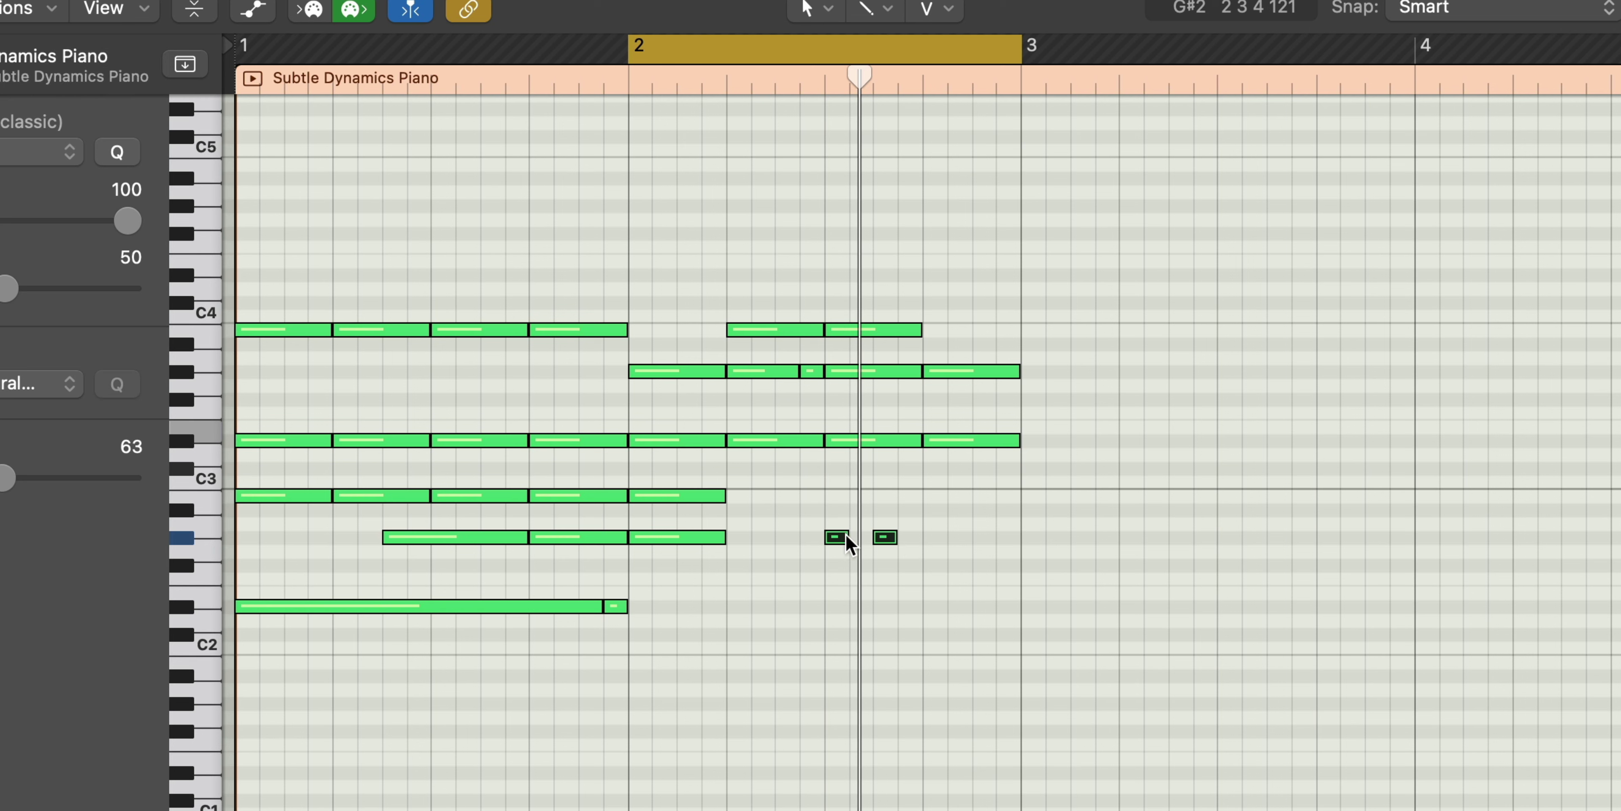
drag(848, 537, 872, 541)
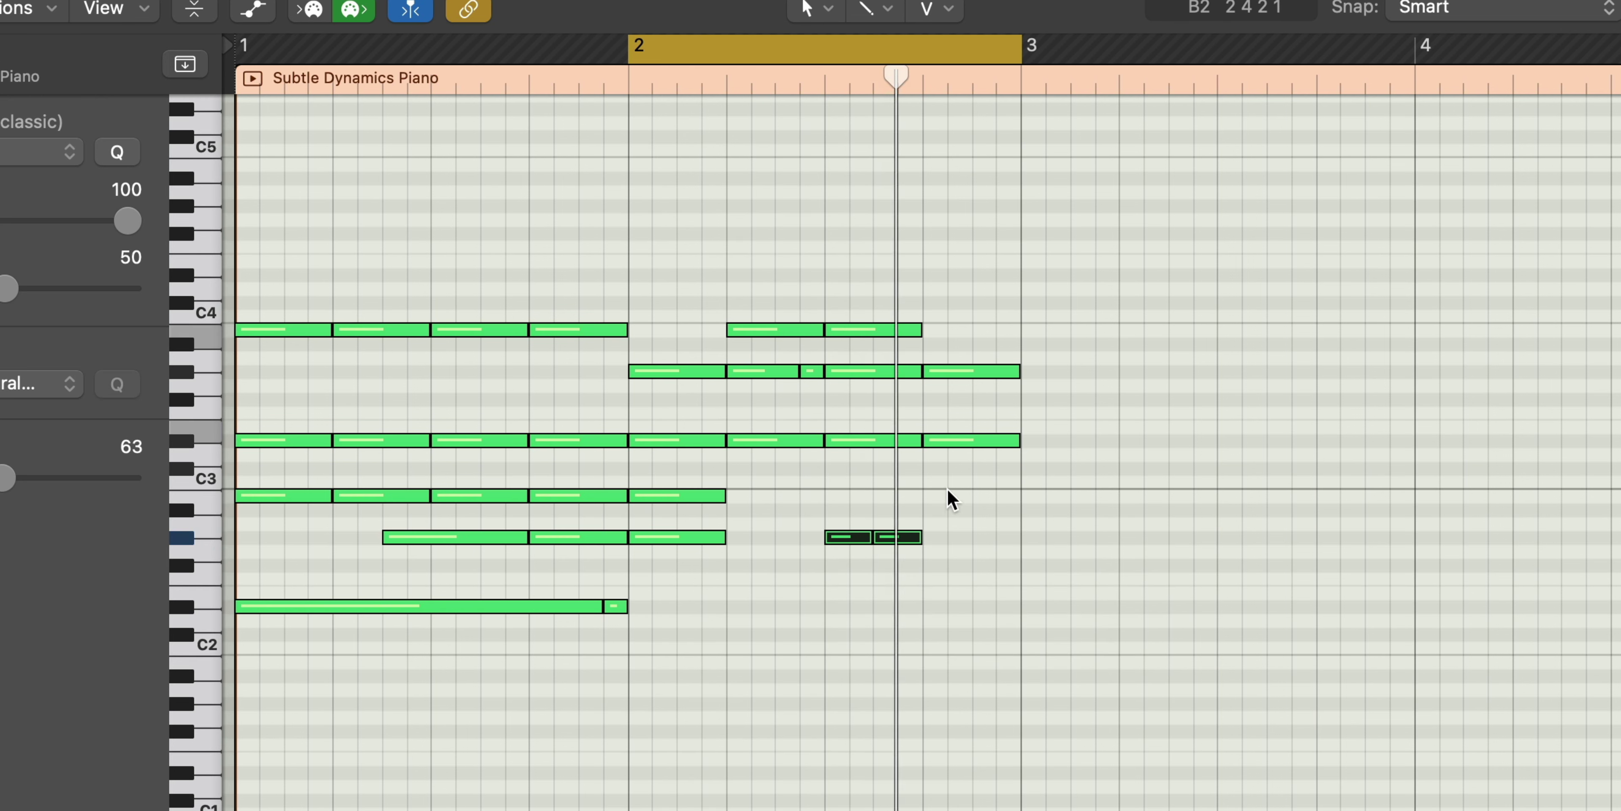
Raise bar 2's beat 4 D#3 note to E3, and shorten it and the following A#2 note to eighths
drag(942, 440, 944, 426)
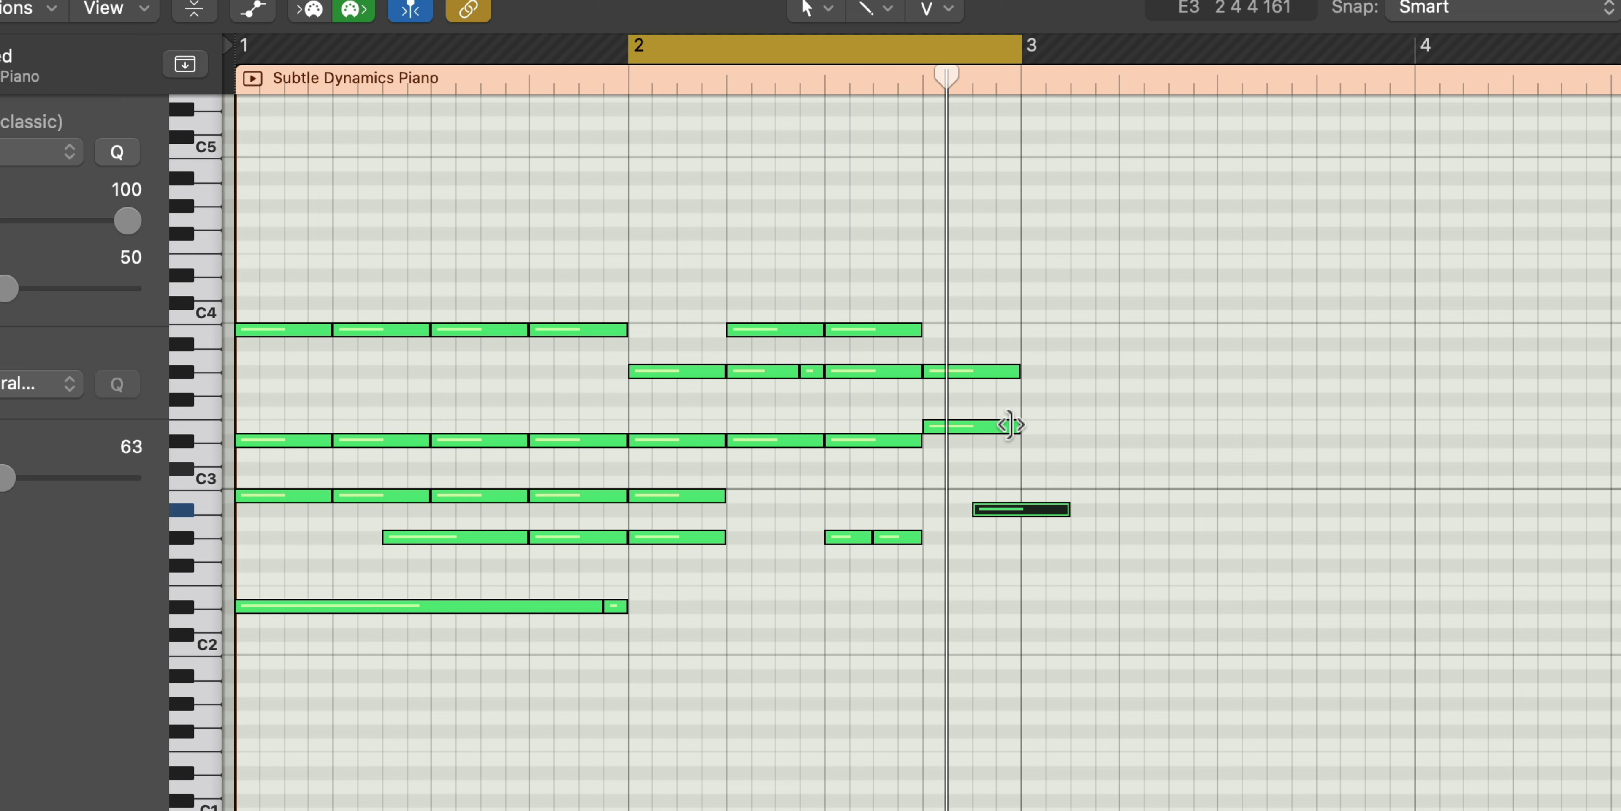
drag(1009, 426, 971, 439)
drag(1070, 508, 1025, 519)
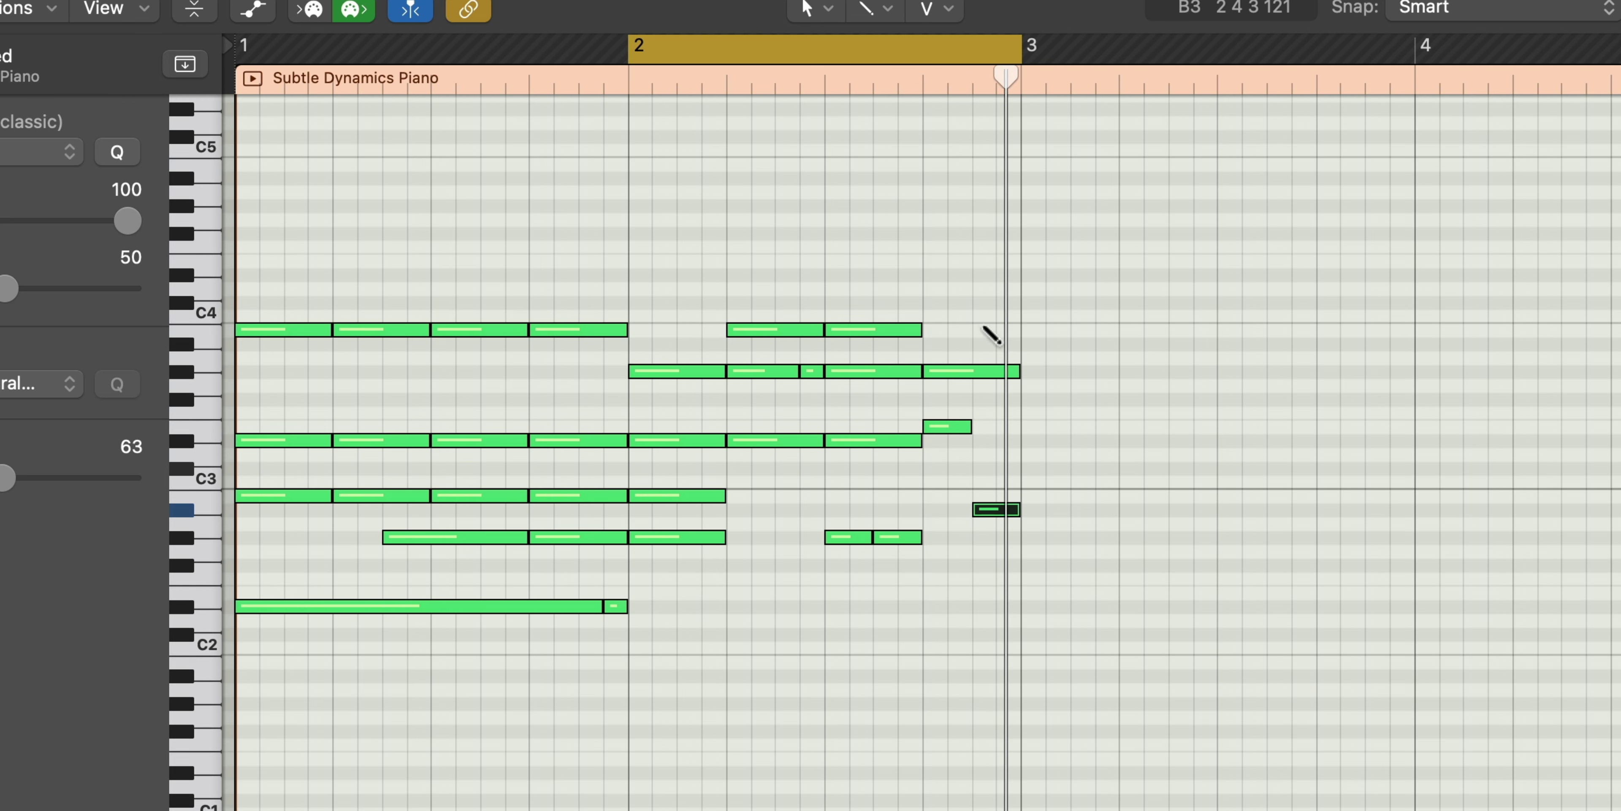
Add an A#3 note starting on the last eighth of bar 2 and held into bar 3
drag(995, 329, 996, 345)
drag(92, 484, 93, 484)
click(740, 650)
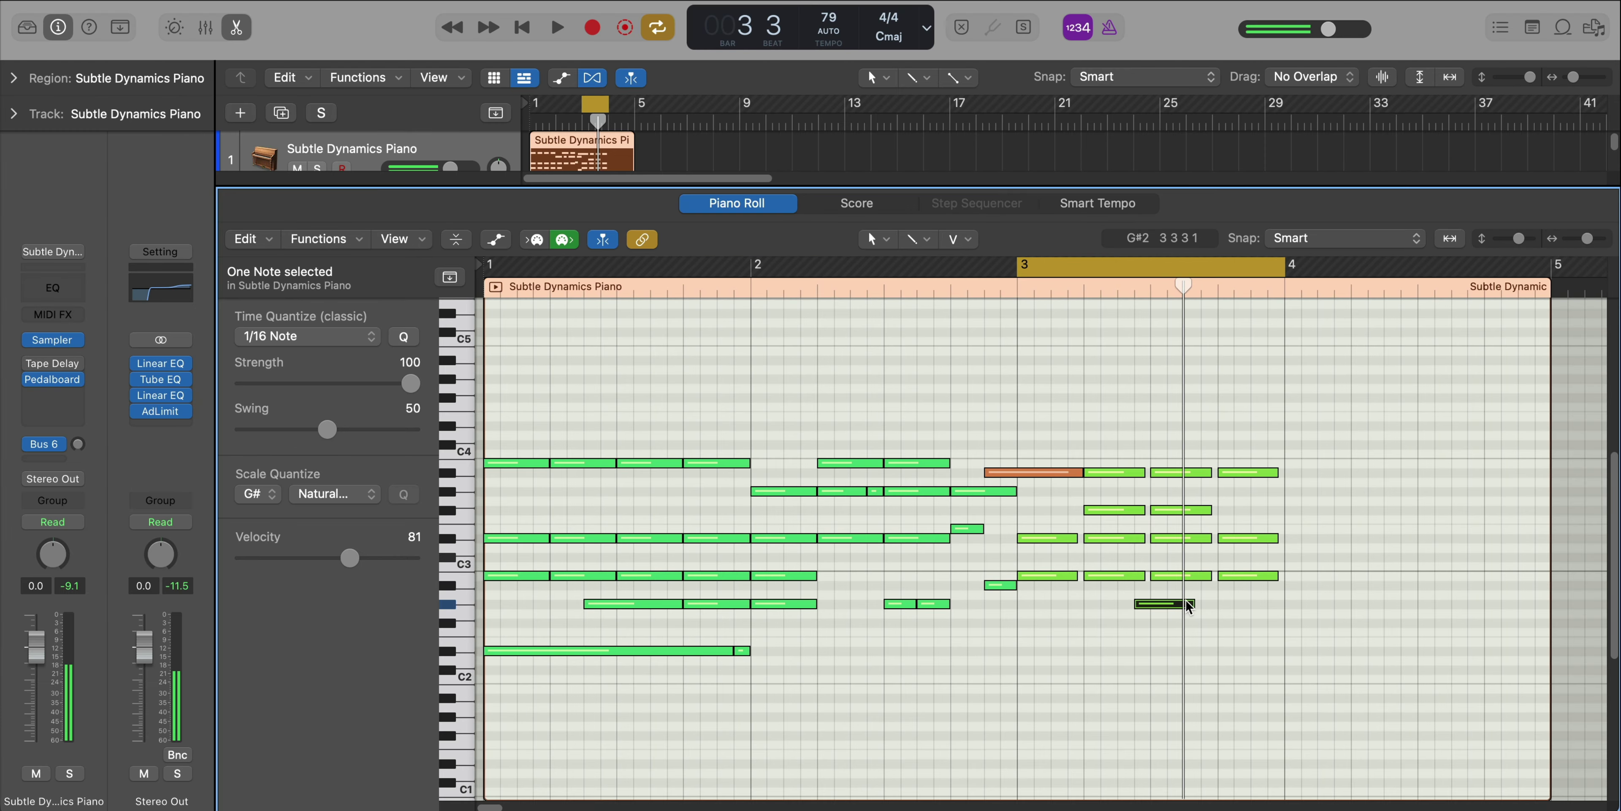
Add a short G#2 pickup and a G#2 note held from beat 3 to the end of bar 3, and play the bar back
drag(1189, 606, 1279, 606)
key(space)
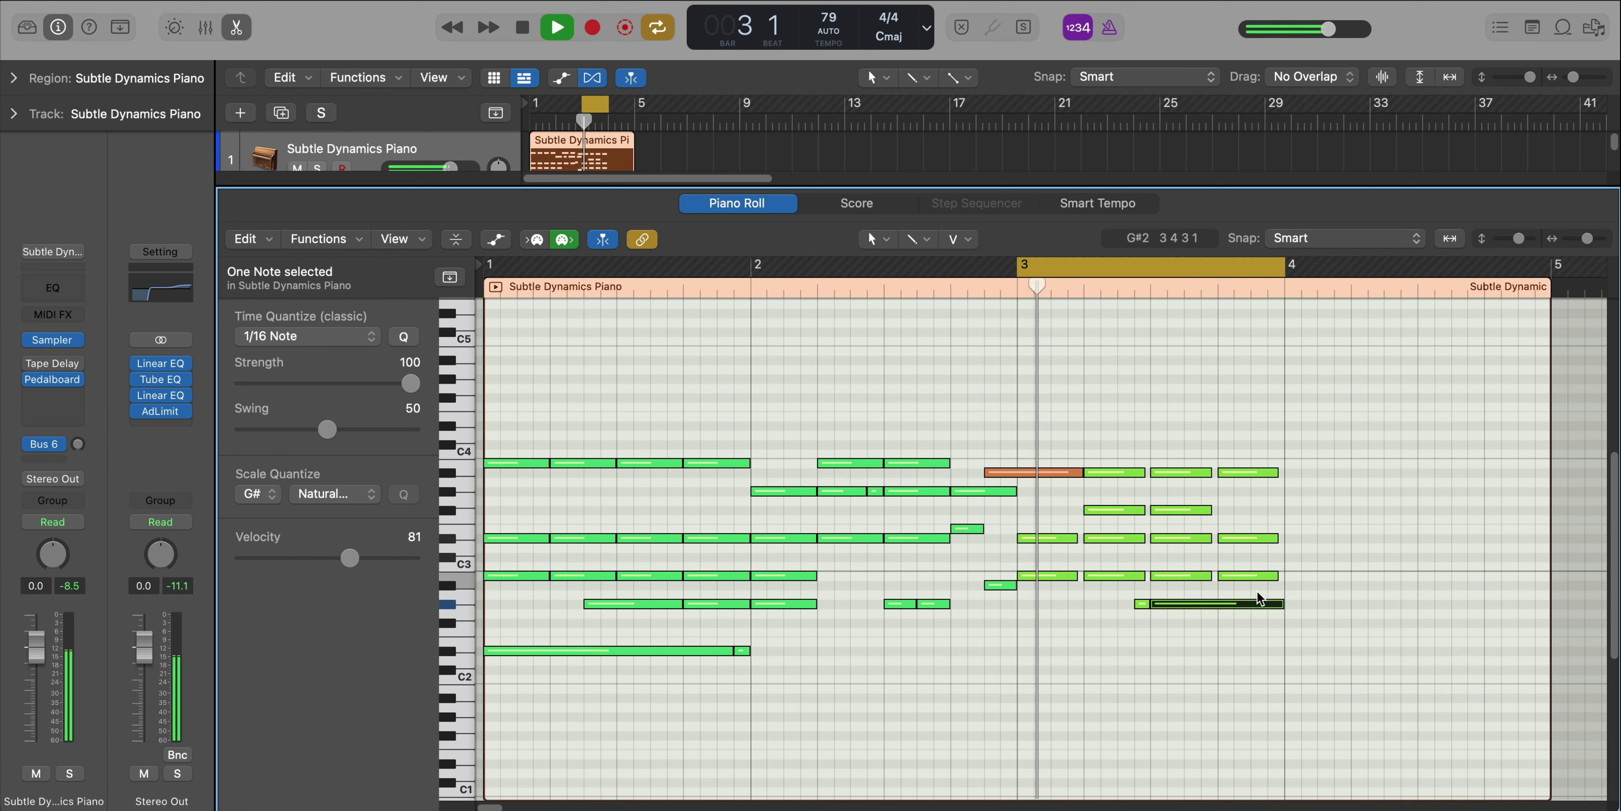
scroll(1250, 546, left, 2)
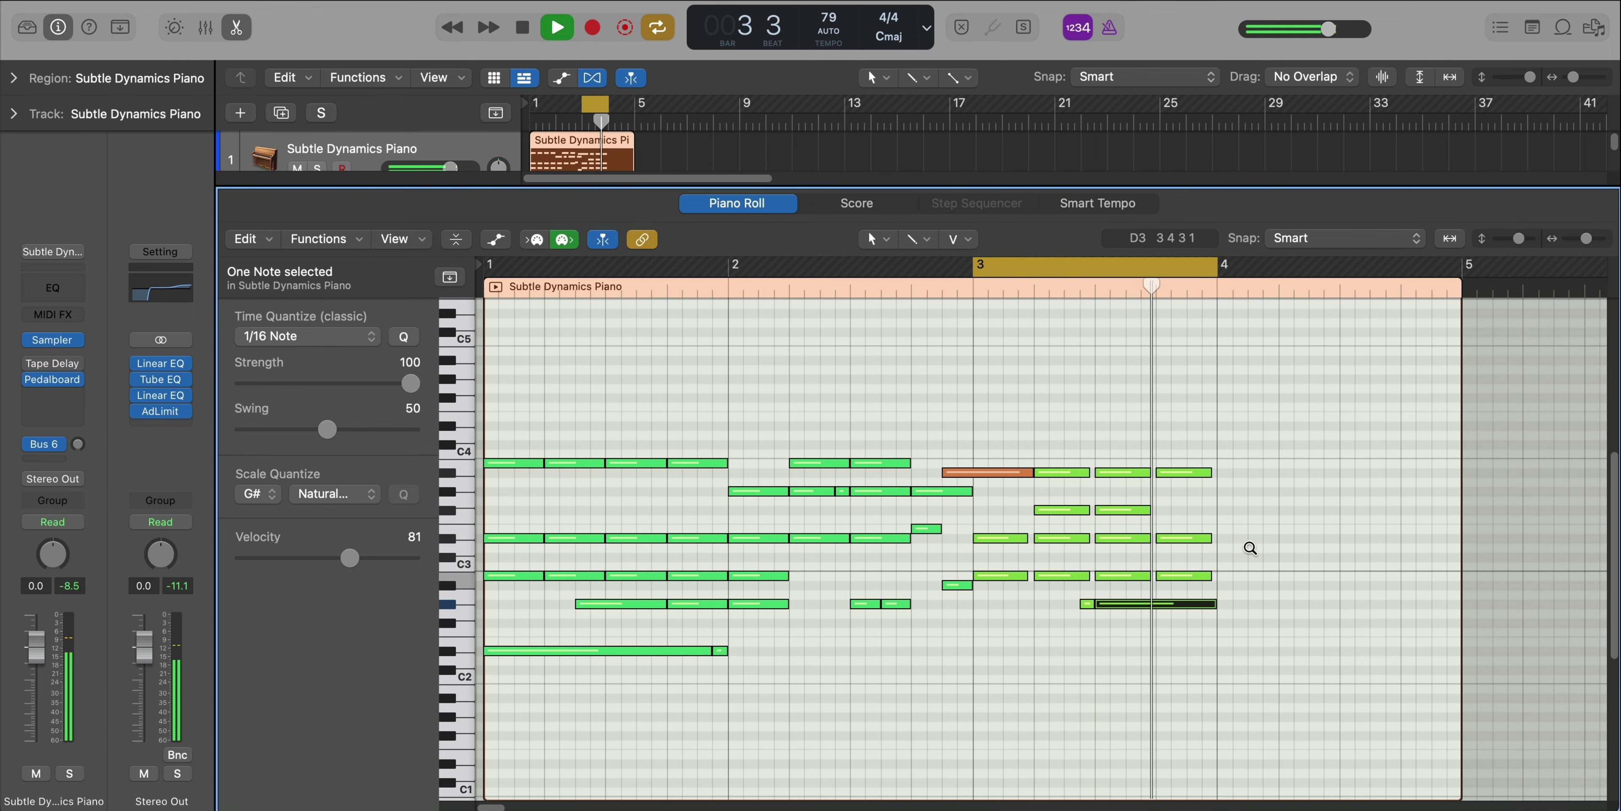
key(space)
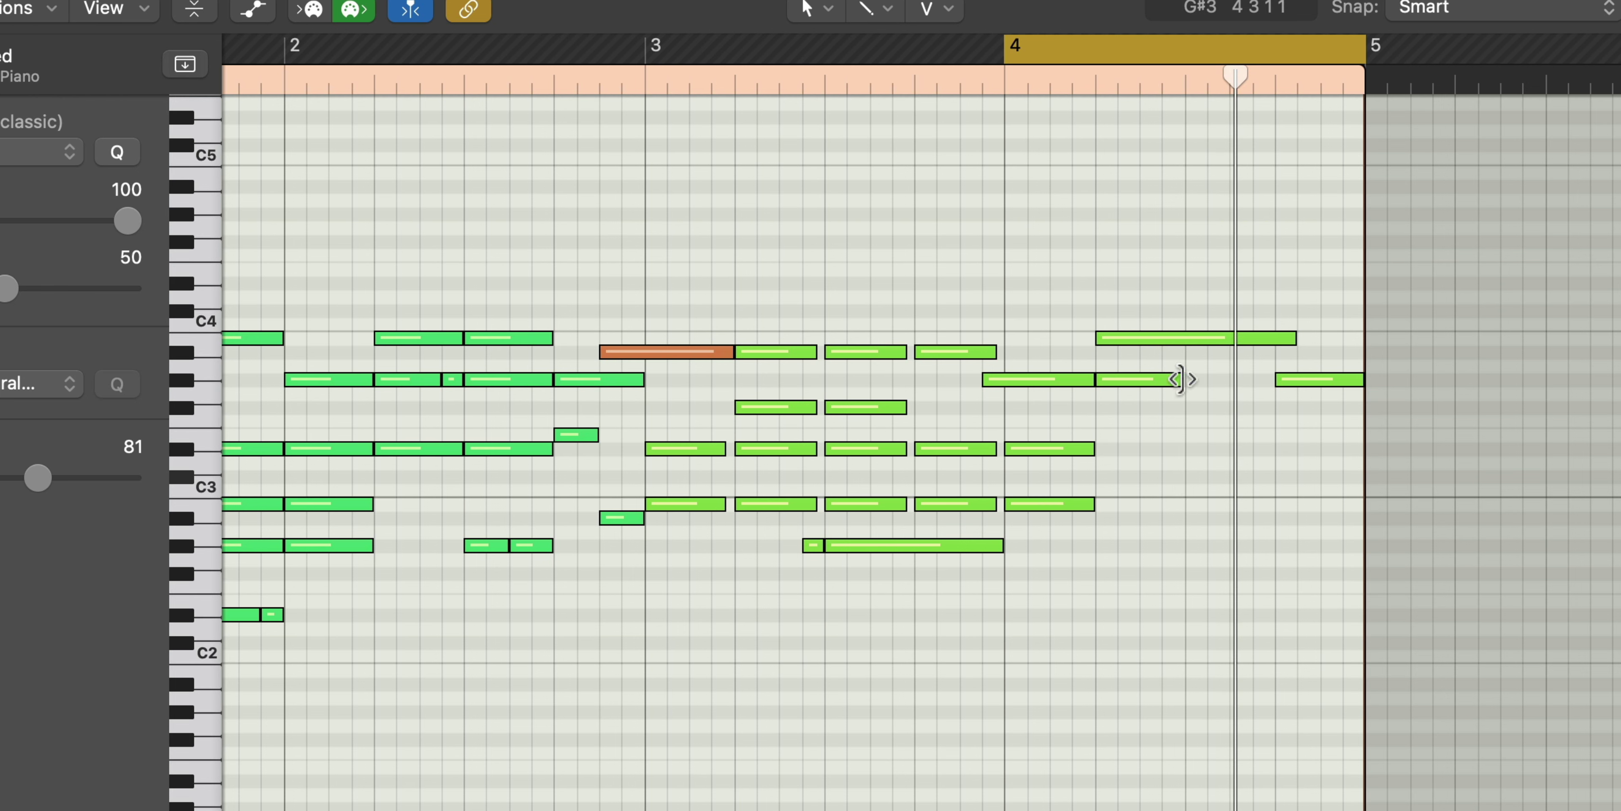
Build bar 4's upper line with G#3 held from beat 2 to beat 4, B3 on beats 2 and 3, and closing A#3 and C#4 notes
drag(1180, 378, 1175, 349)
super+click(1189, 341)
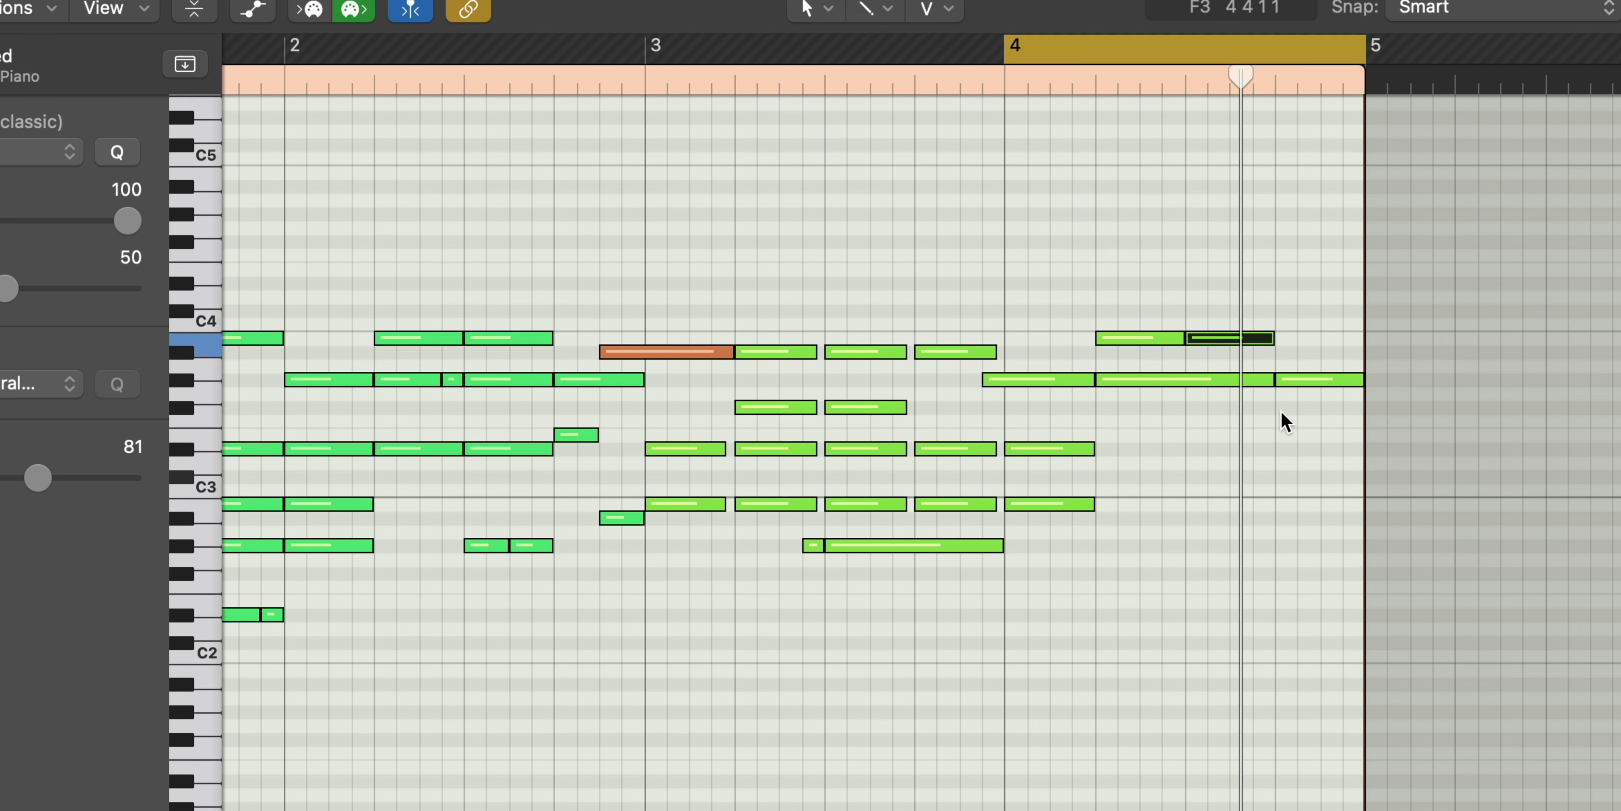
mouse_move(1331, 352)
mouse_down()
mouse_move(1433, 319)
mouse_move(1347, 330)
mouse_up()
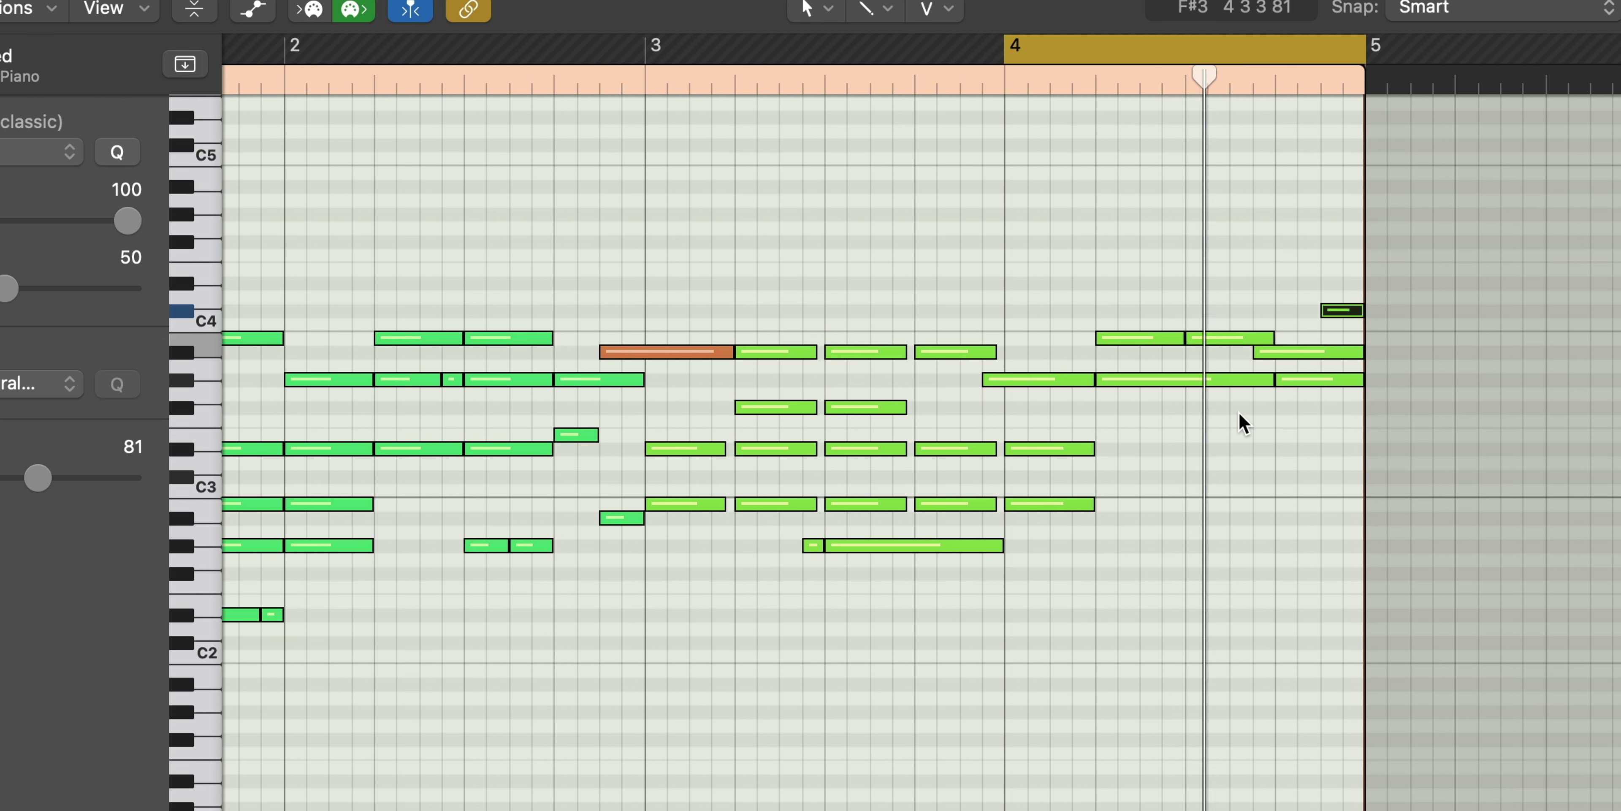
Repeat bar 4's beat 1 B2 and D#3 notes on beats 2 and 3
drag(1129, 436, 1078, 507)
key(super+r)
key(super+r)
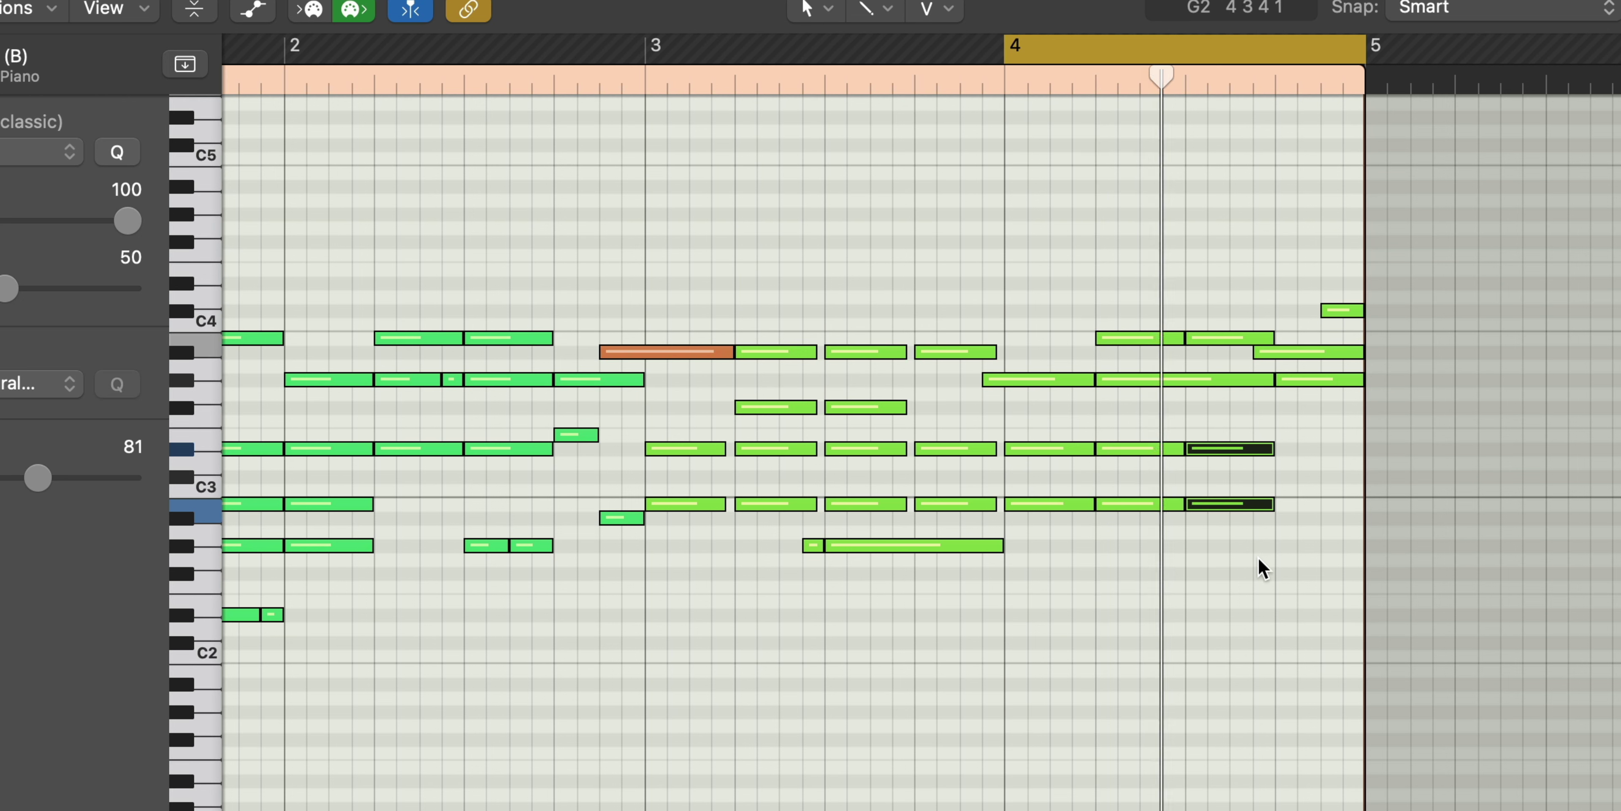
Add a sixteenth G#2 pickup before beat 4 of bar 4, and place G#2, B2 and D#3 quarter notes on beat 4
mouse_move(1259, 545)
mouse_down()
mouse_move(1295, 549)
mouse_move(1276, 549)
mouse_up()
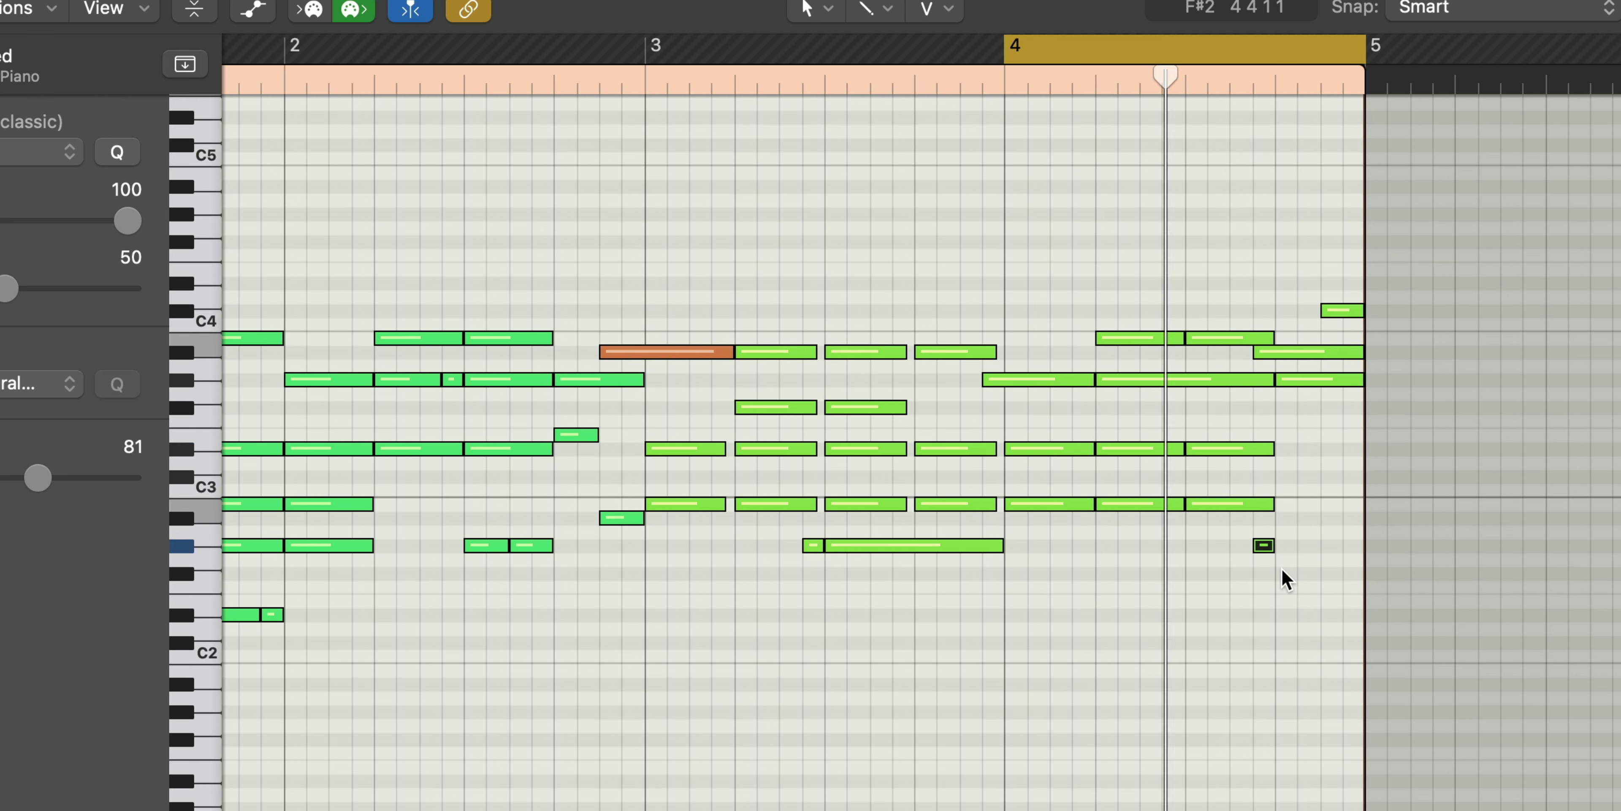
click(1284, 546)
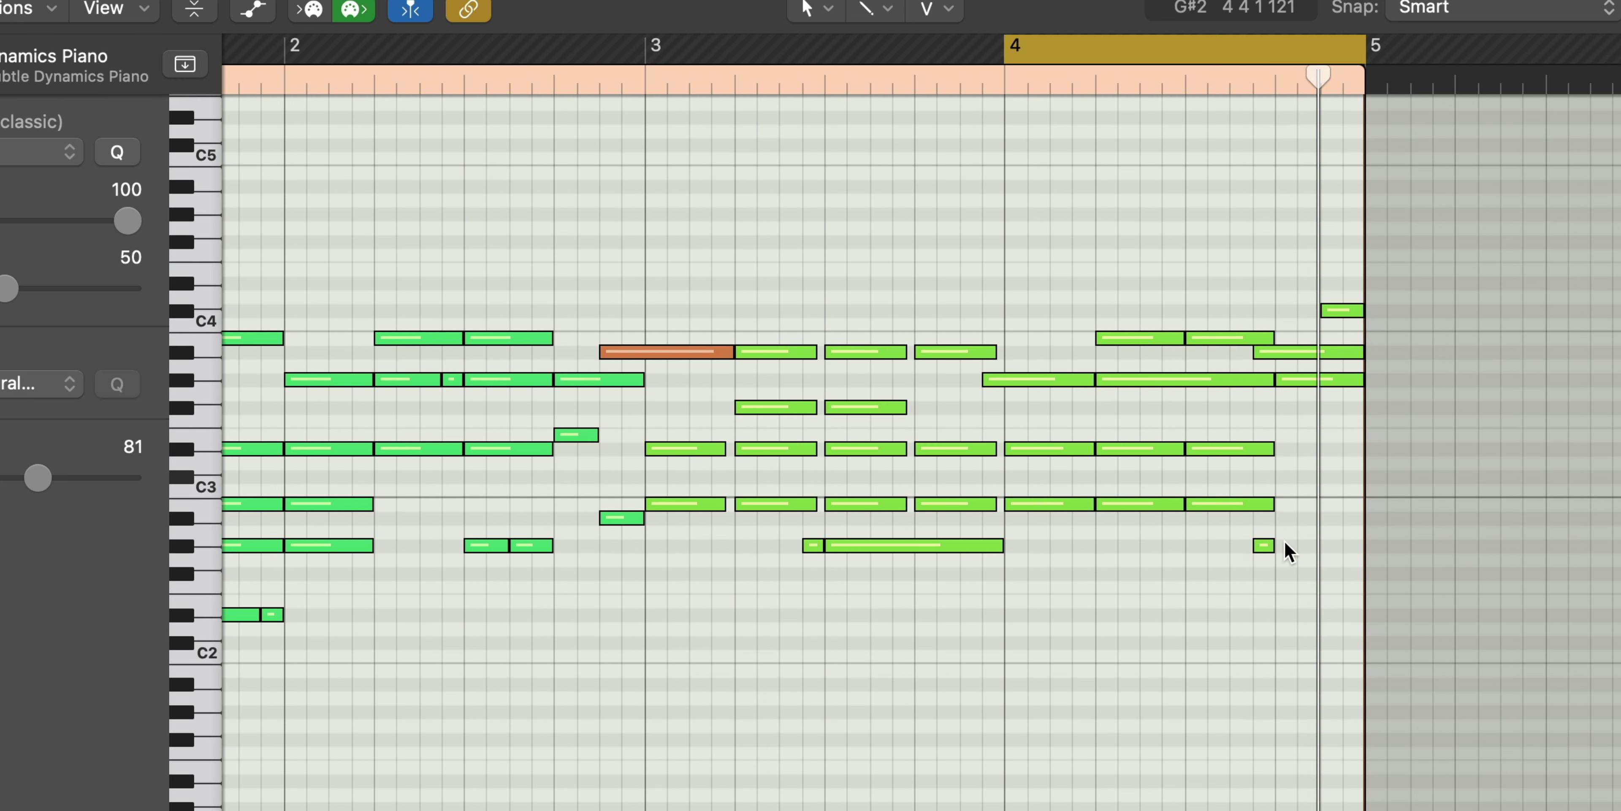
drag(1287, 542, 1332, 543)
click(1284, 504)
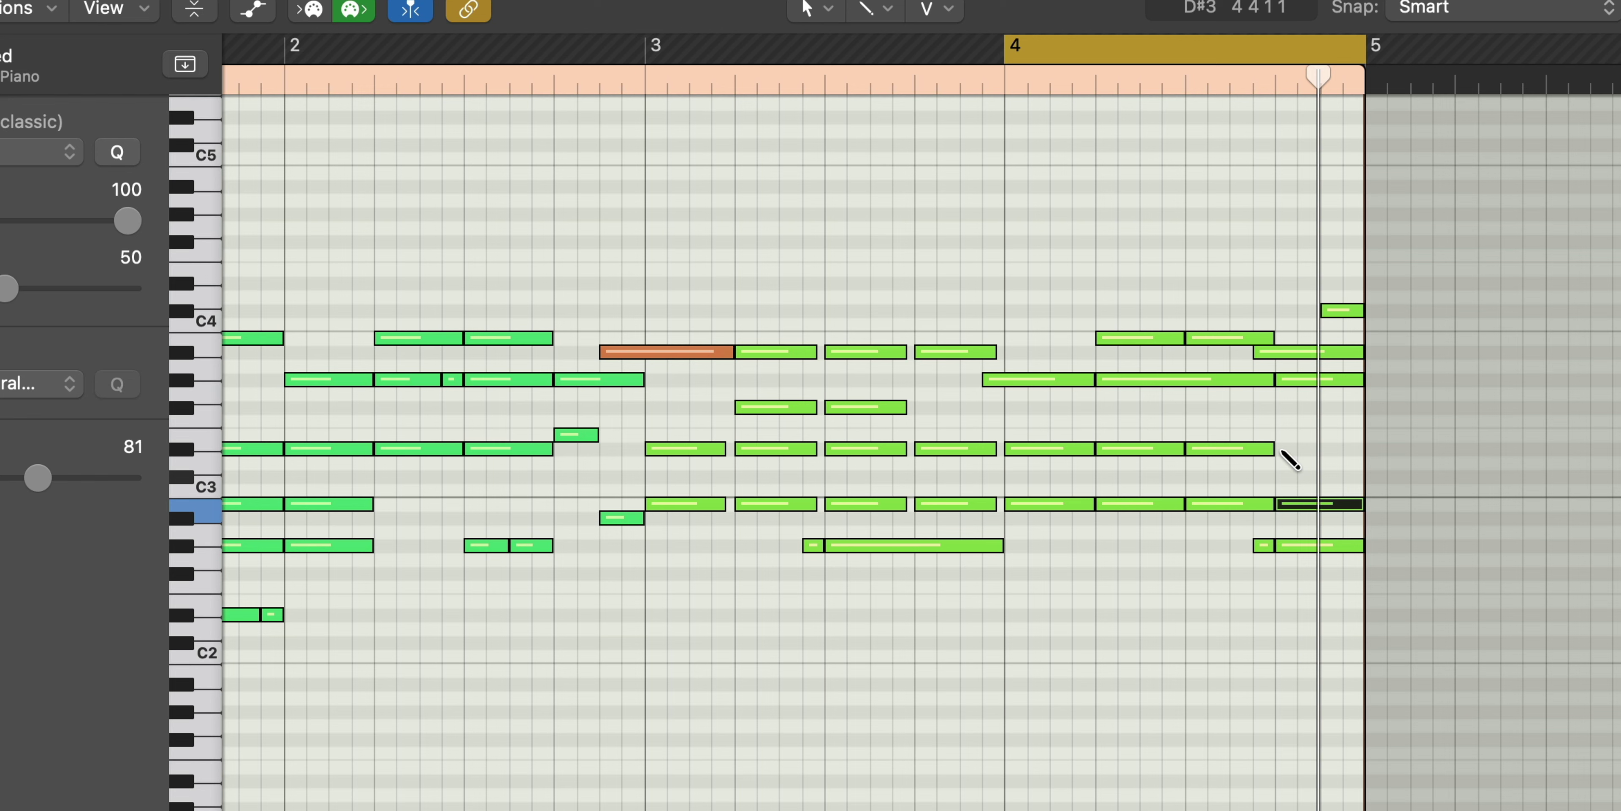
click(1320, 506)
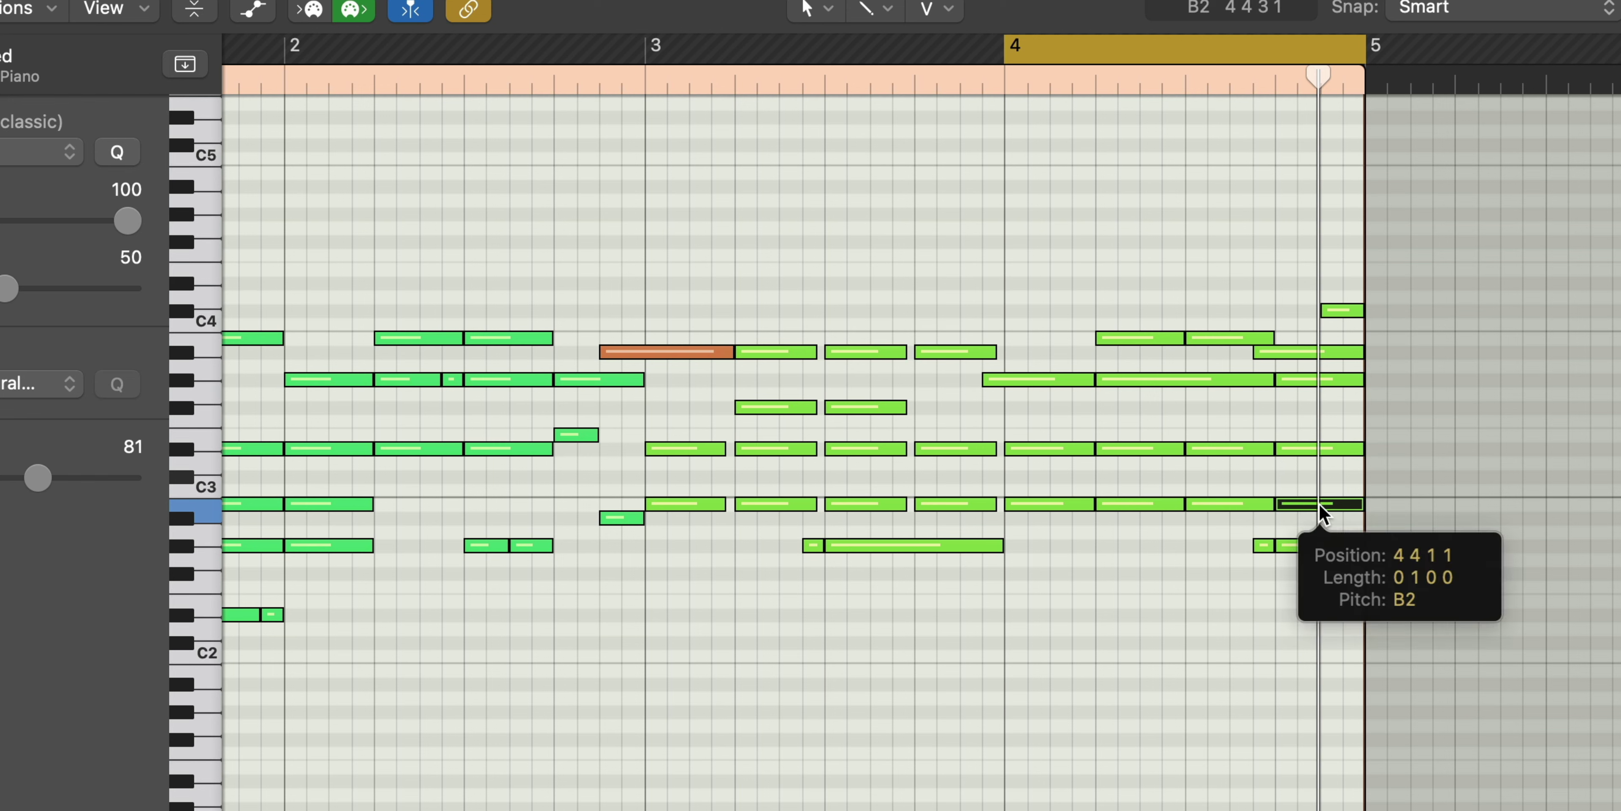
Move the beat 4 B2 note in bar 4 up to C#3, and copy the G#2 note on that beat up to A#2
drag(1320, 505, 1322, 477)
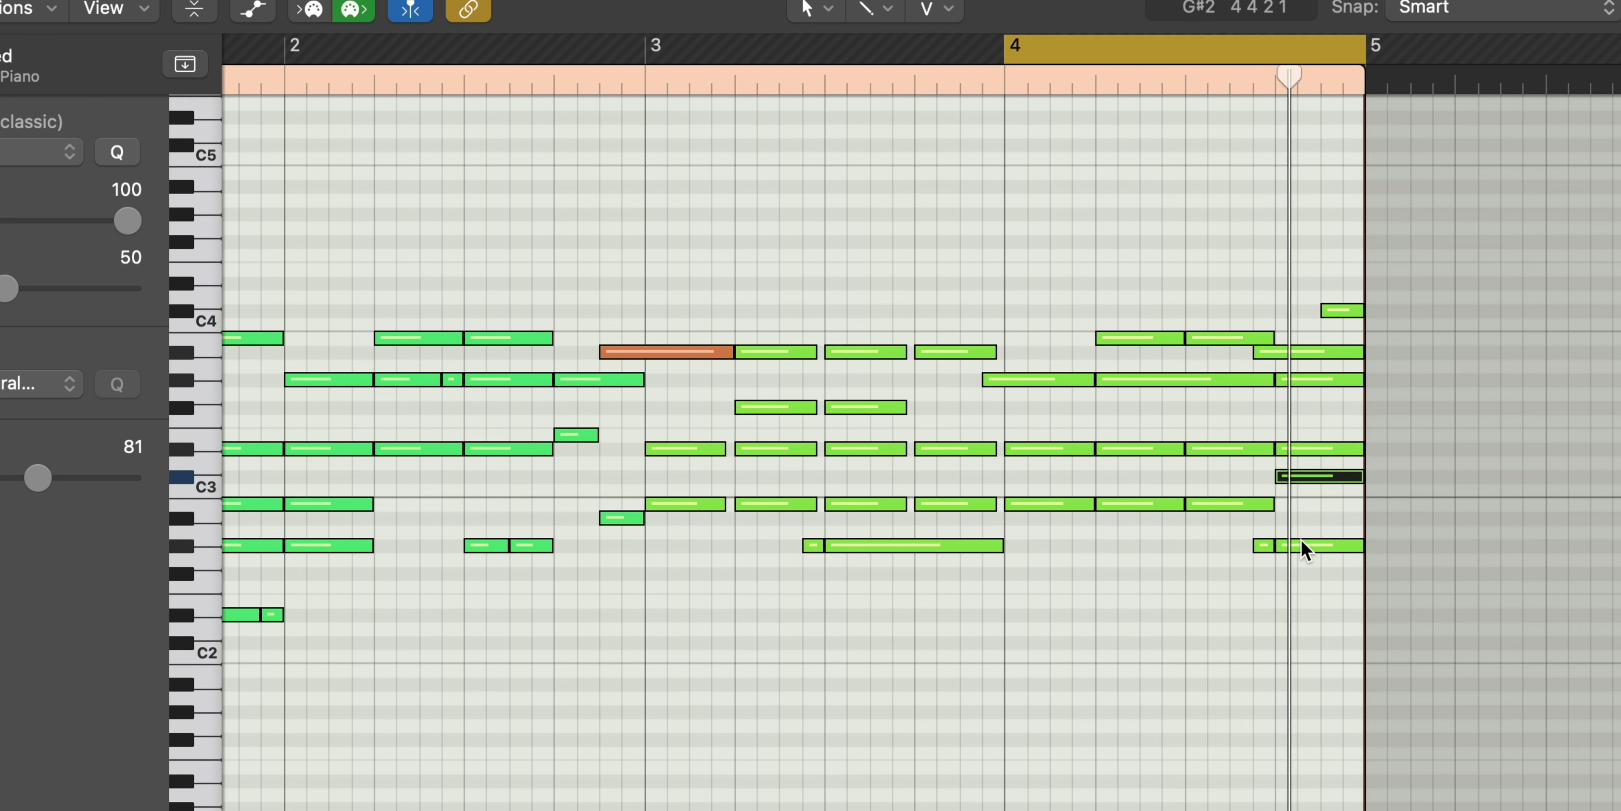
drag(1301, 545, 1306, 518)
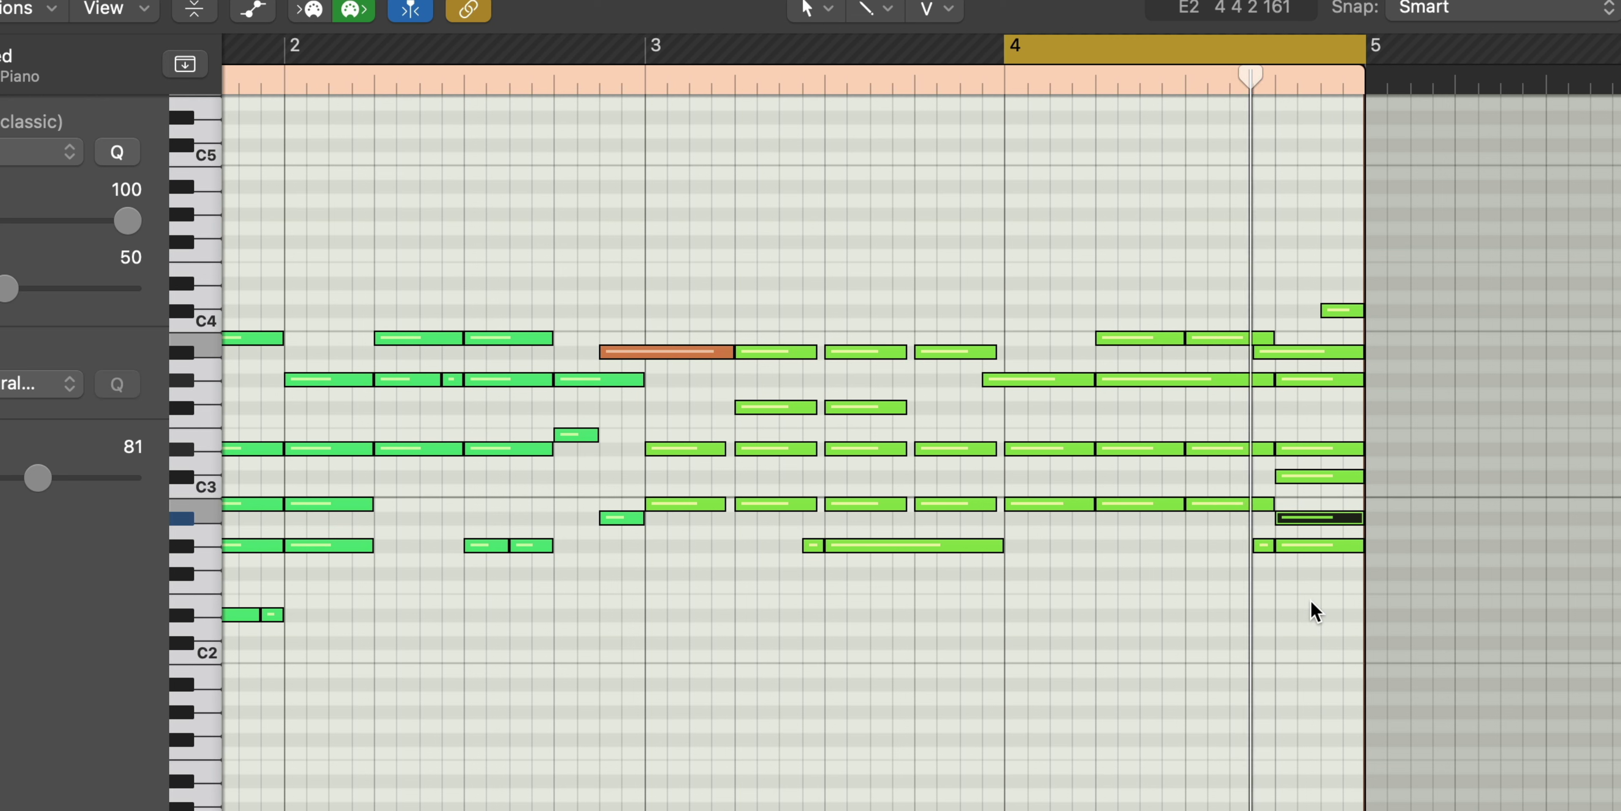
key(super+z)
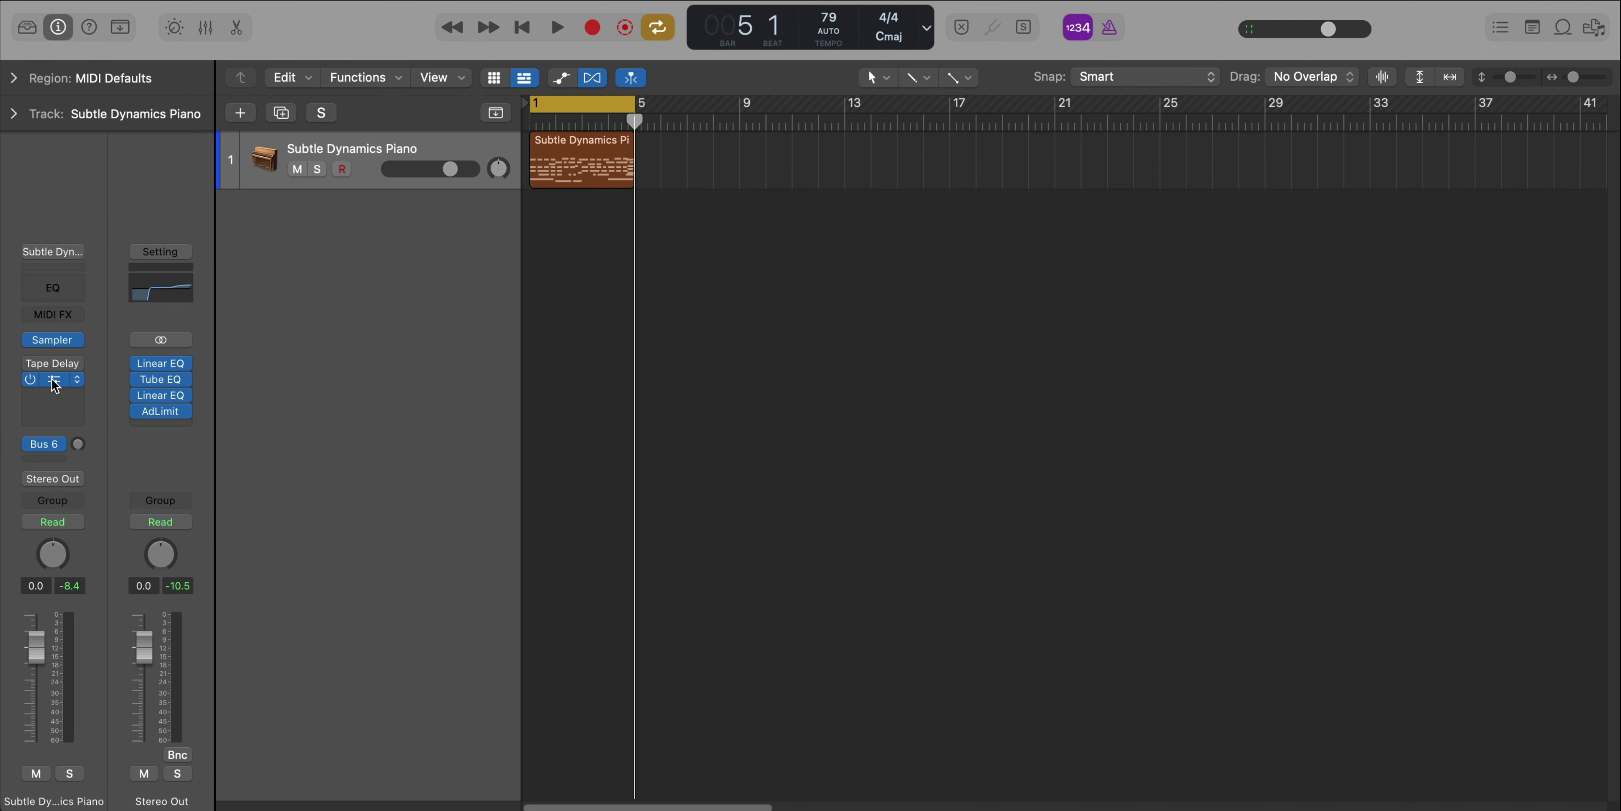
Open the piano track's Pedalboard and add the Retro Chorus pedal after the Vibe while the loop plays
click(53, 379)
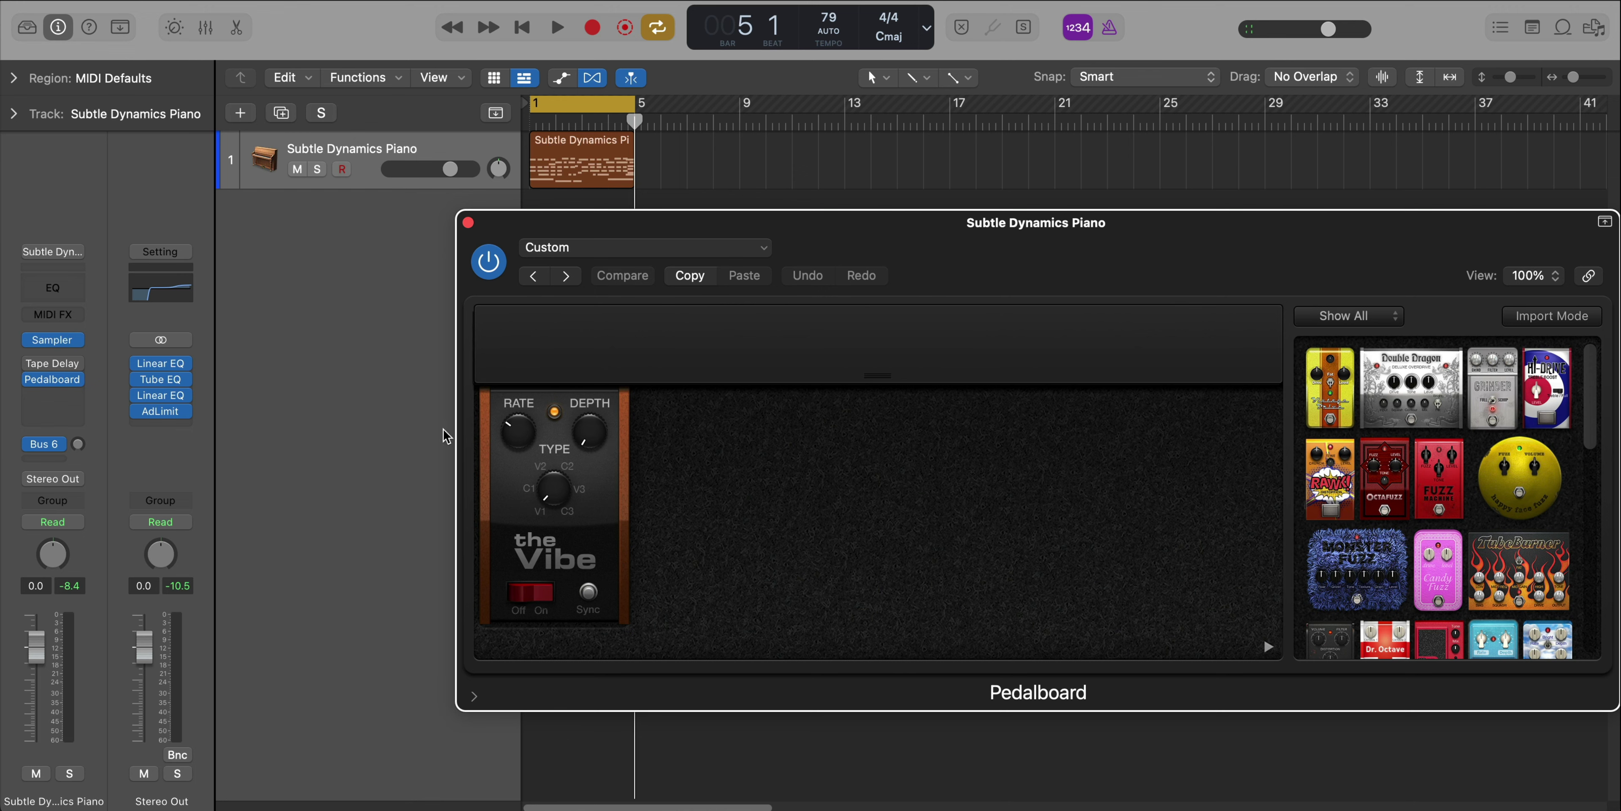
key(space)
drag(988, 242, 776, 213)
scroll(1275, 467, down, 5)
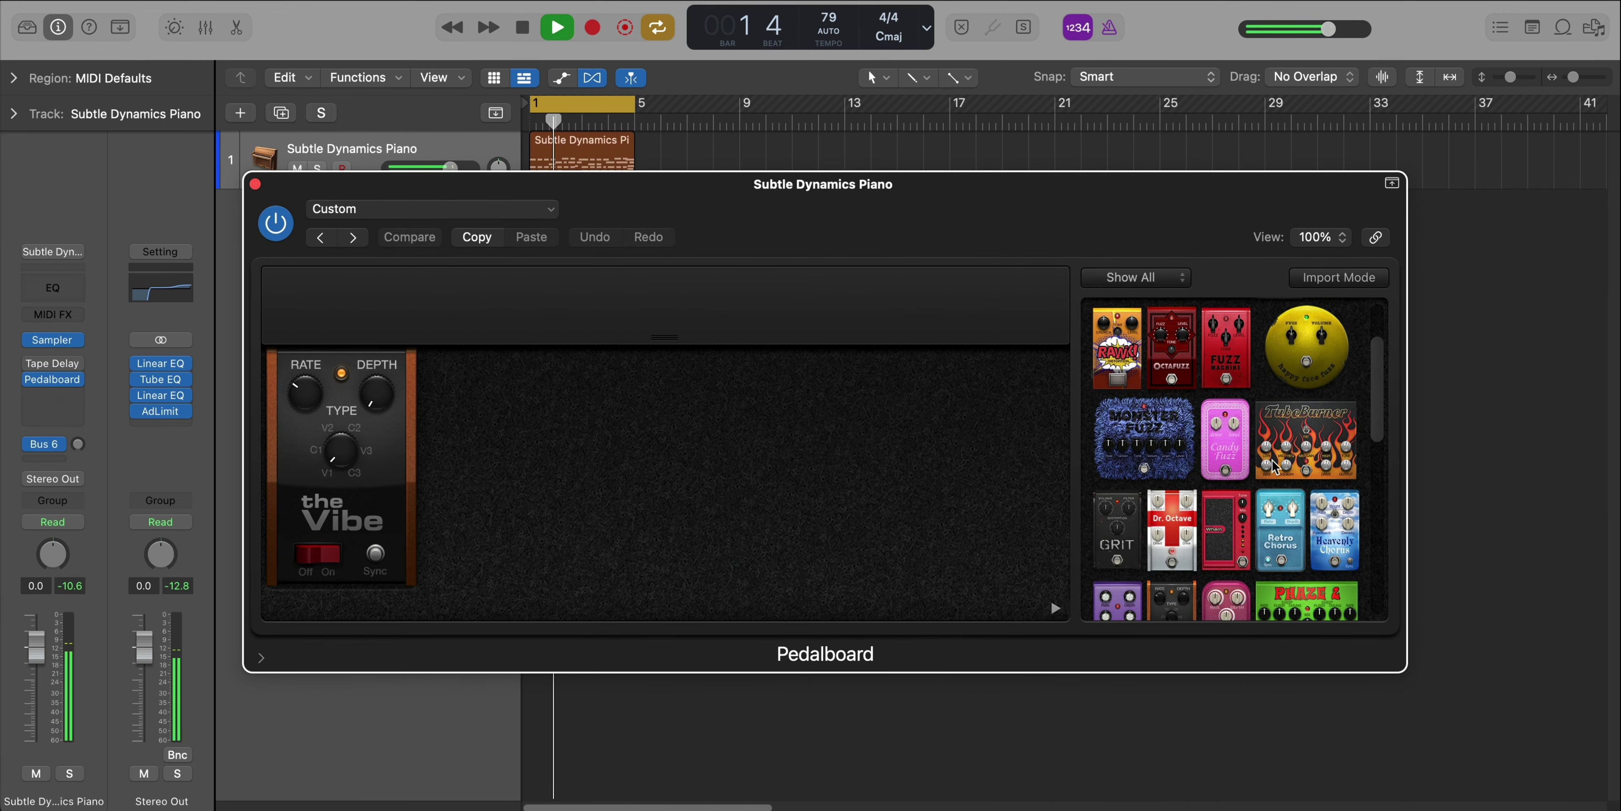
drag(829, 466, 494, 467)
key(space)
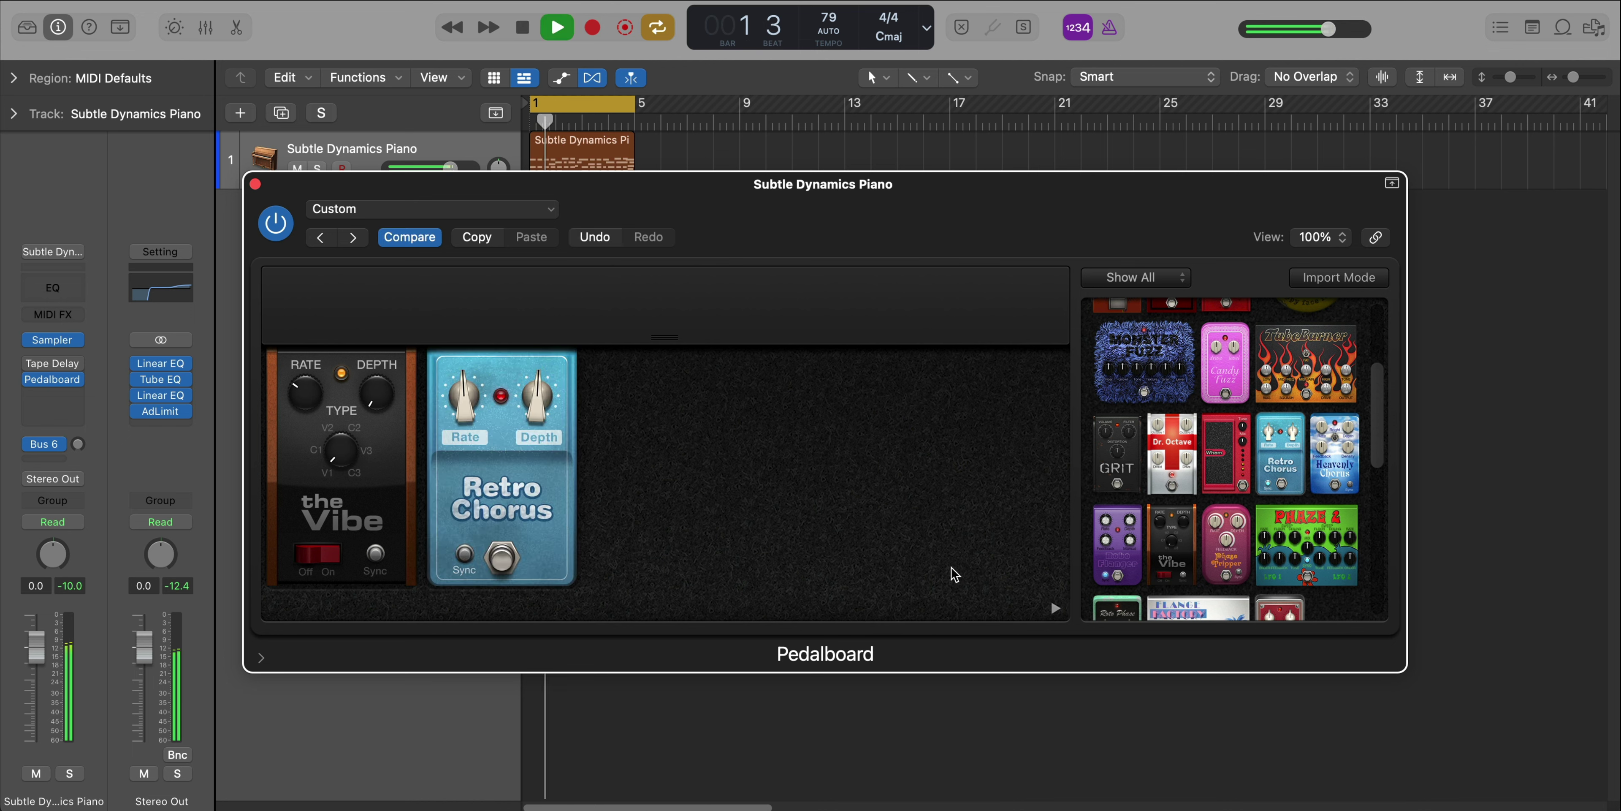
Add the Spring Box reverb pedal after the Retro Chorus and close the Pedalboard
scroll(1160, 533, down, 3)
scroll(1160, 540, up, 10)
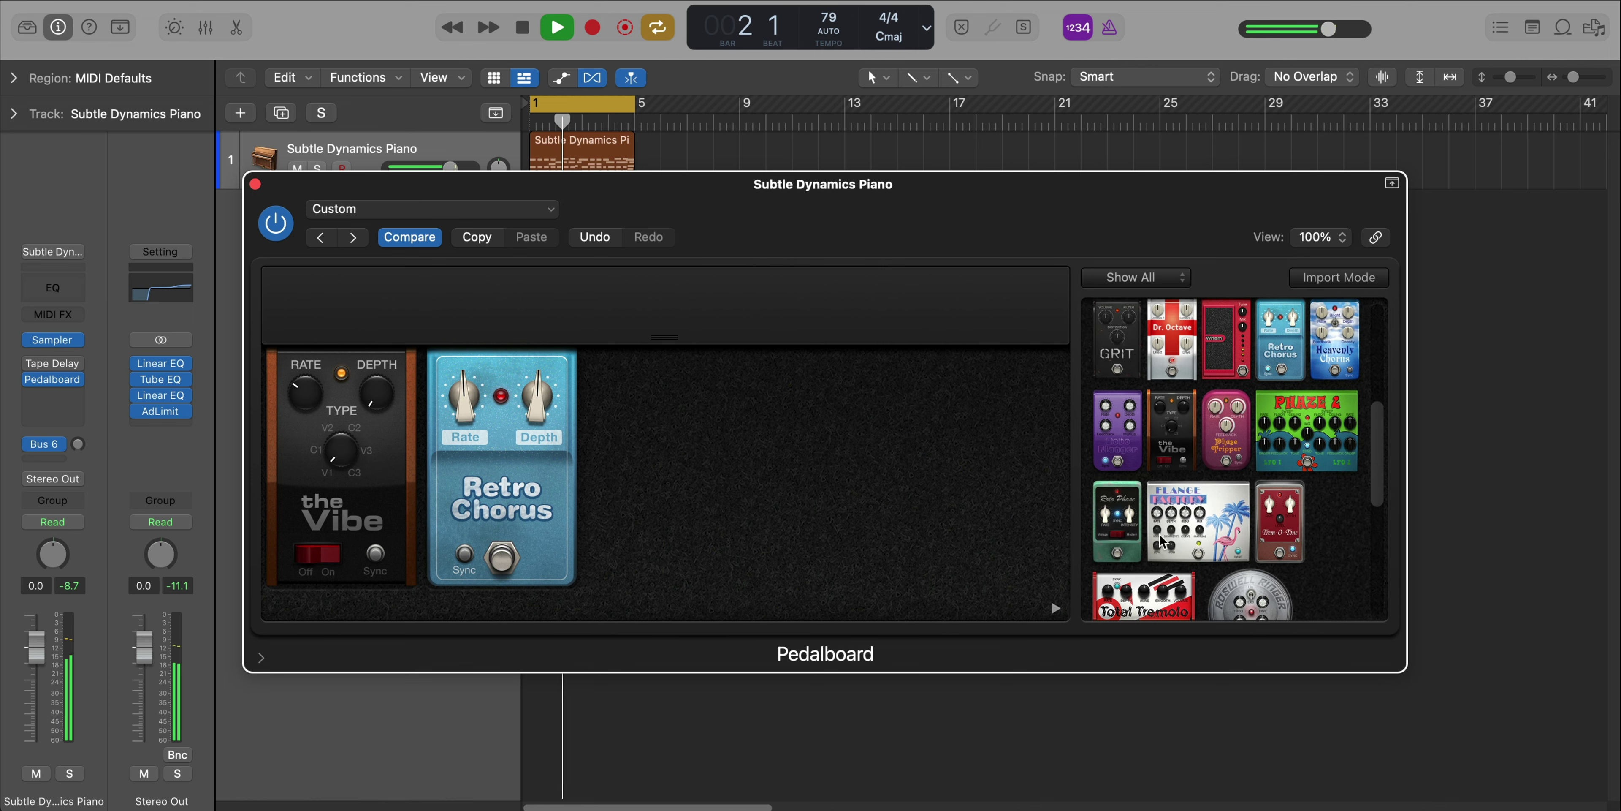
scroll(1160, 540, down, 10)
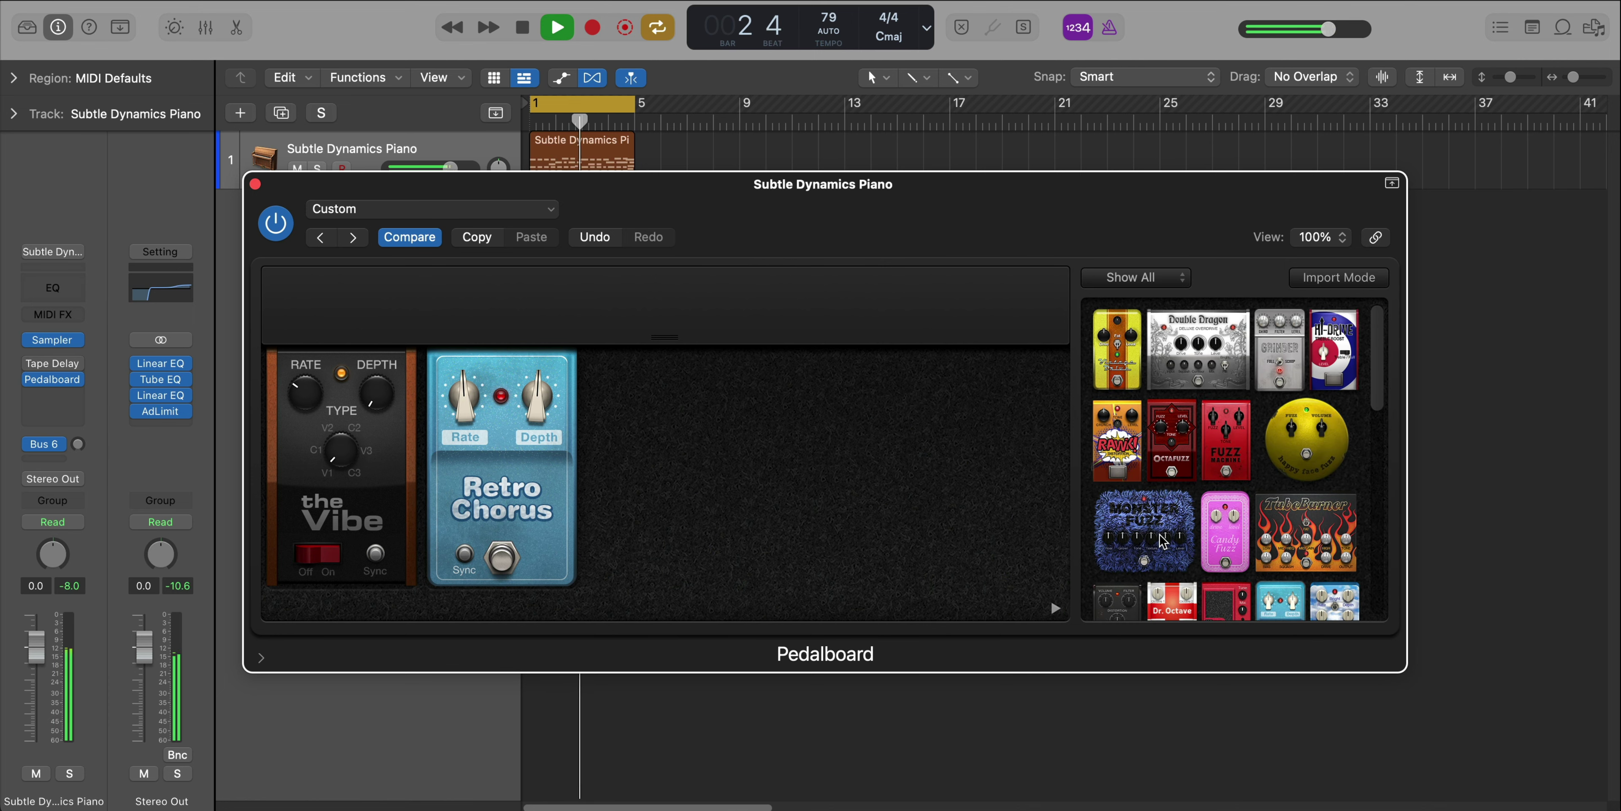
scroll(1159, 540, down, 5)
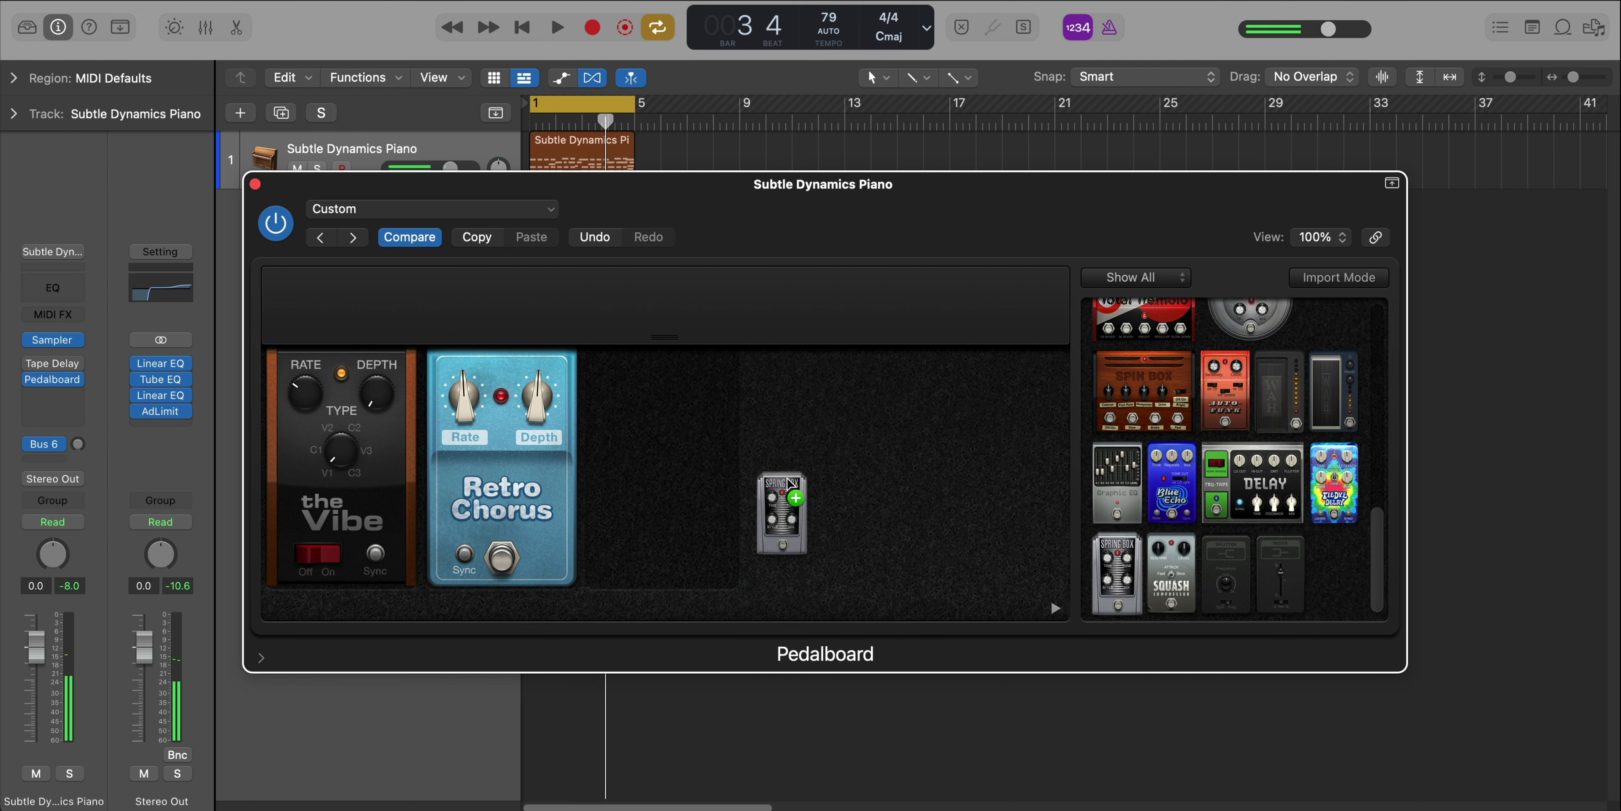
drag(788, 485, 762, 479)
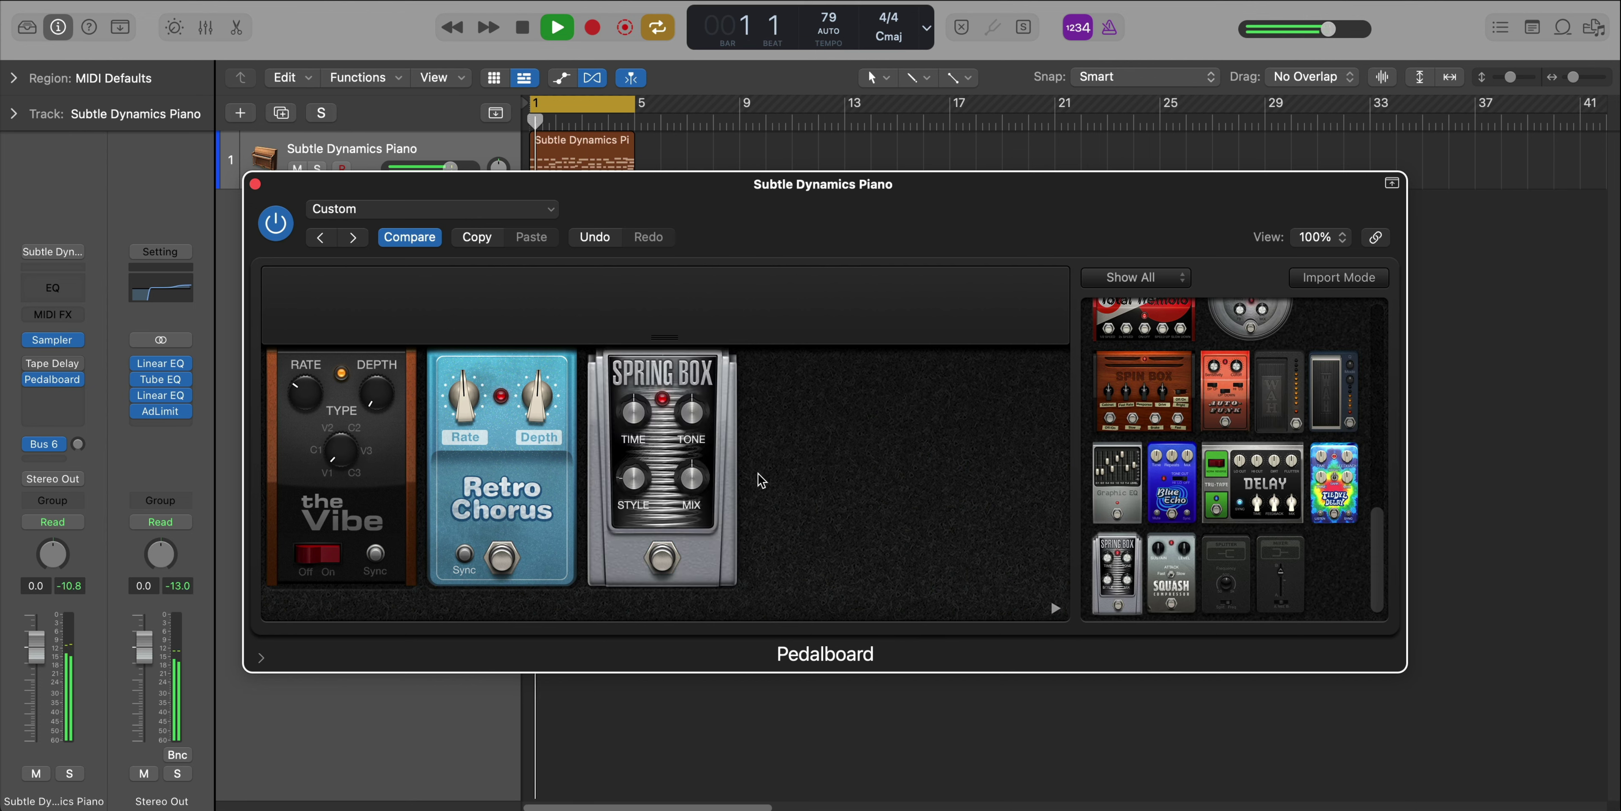
click(255, 184)
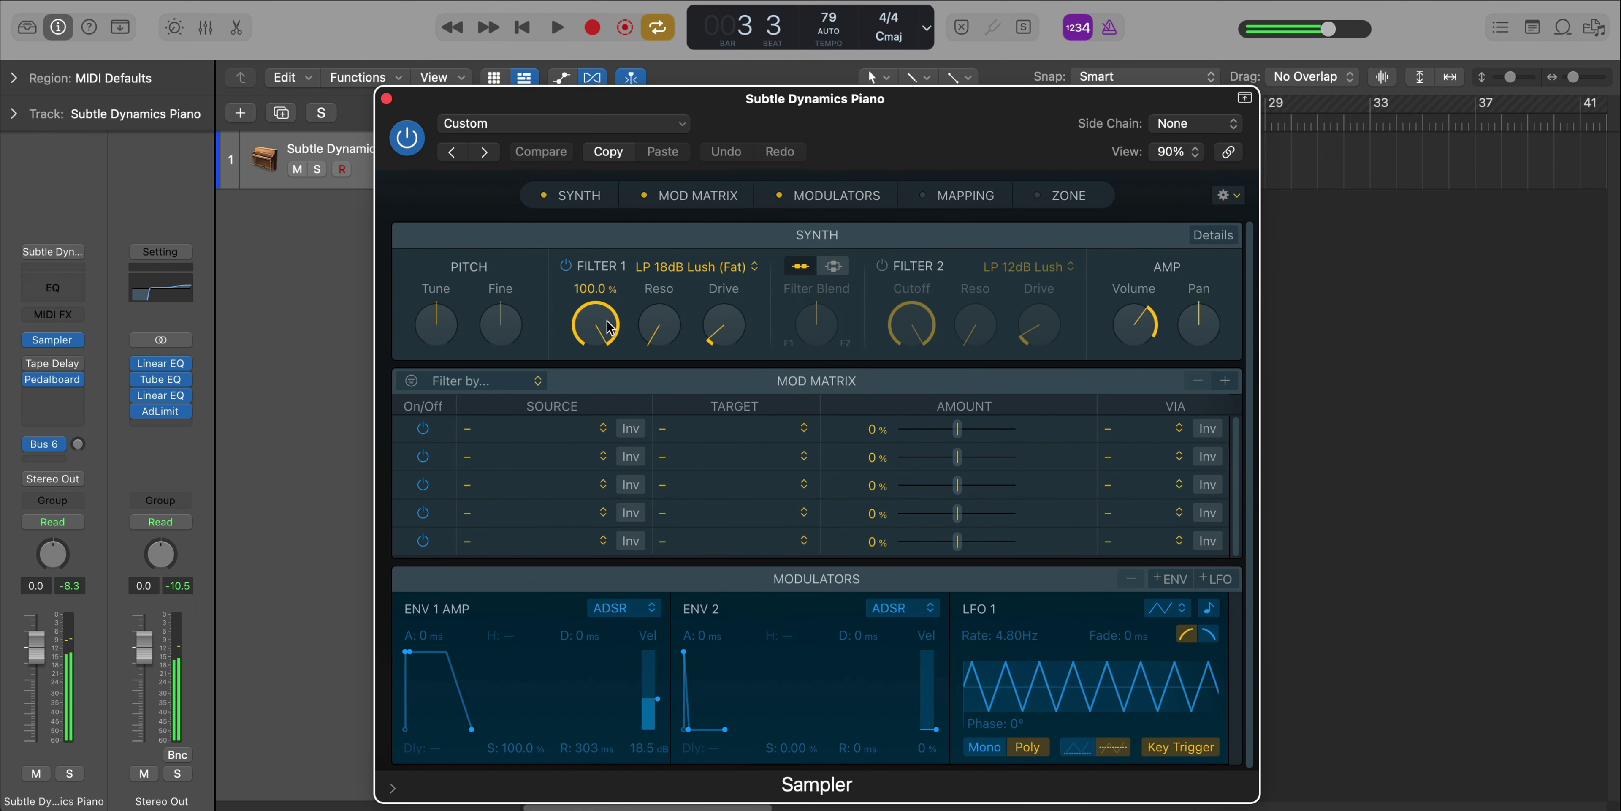
Lower the Sampler's Filter 1 cutoff to 83.9 % and close the plug-in window
drag(609, 327, 608, 344)
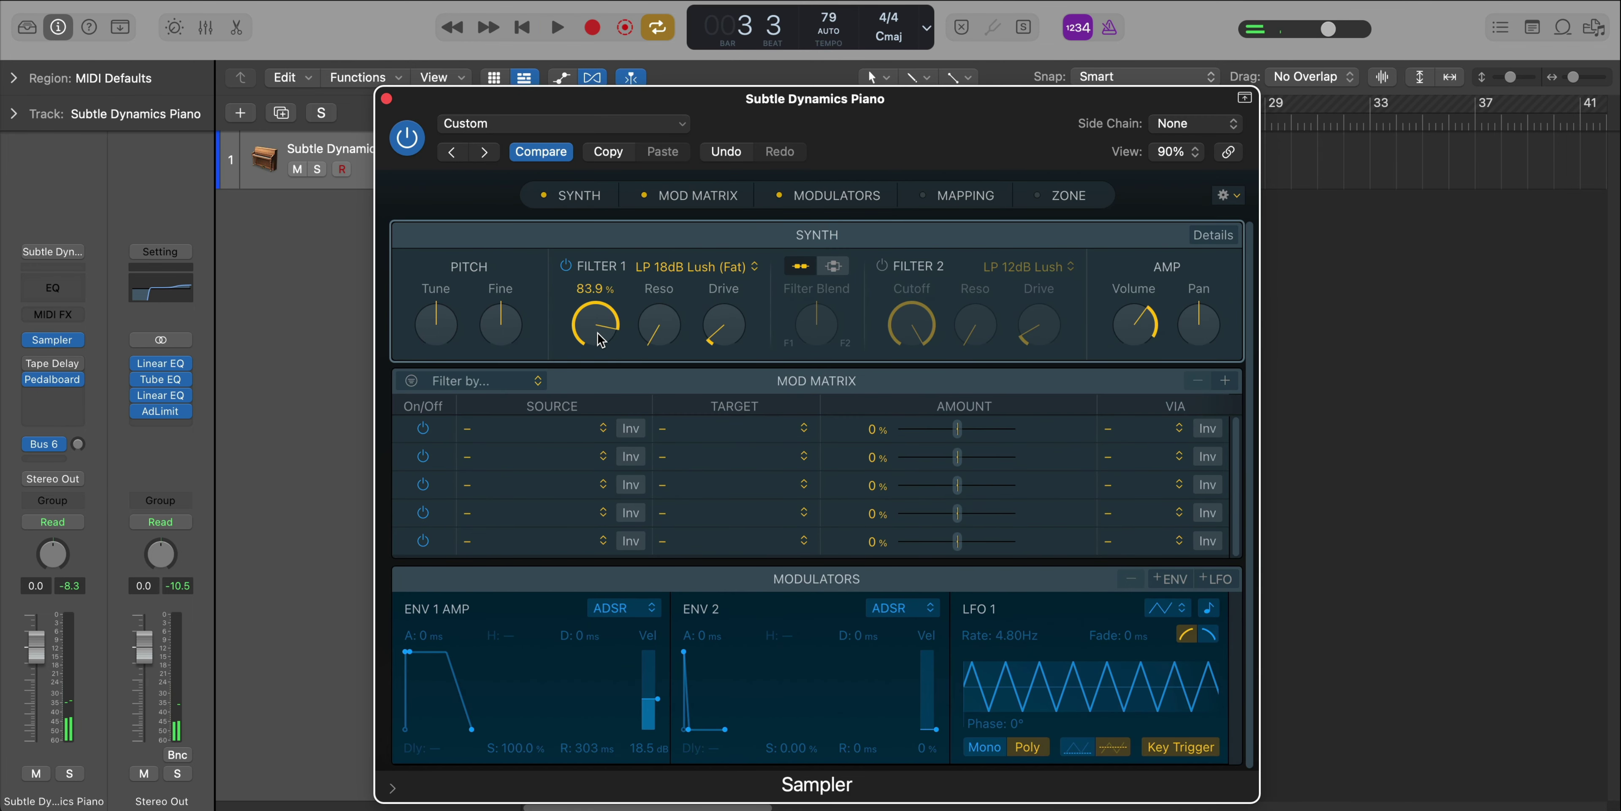
click(387, 99)
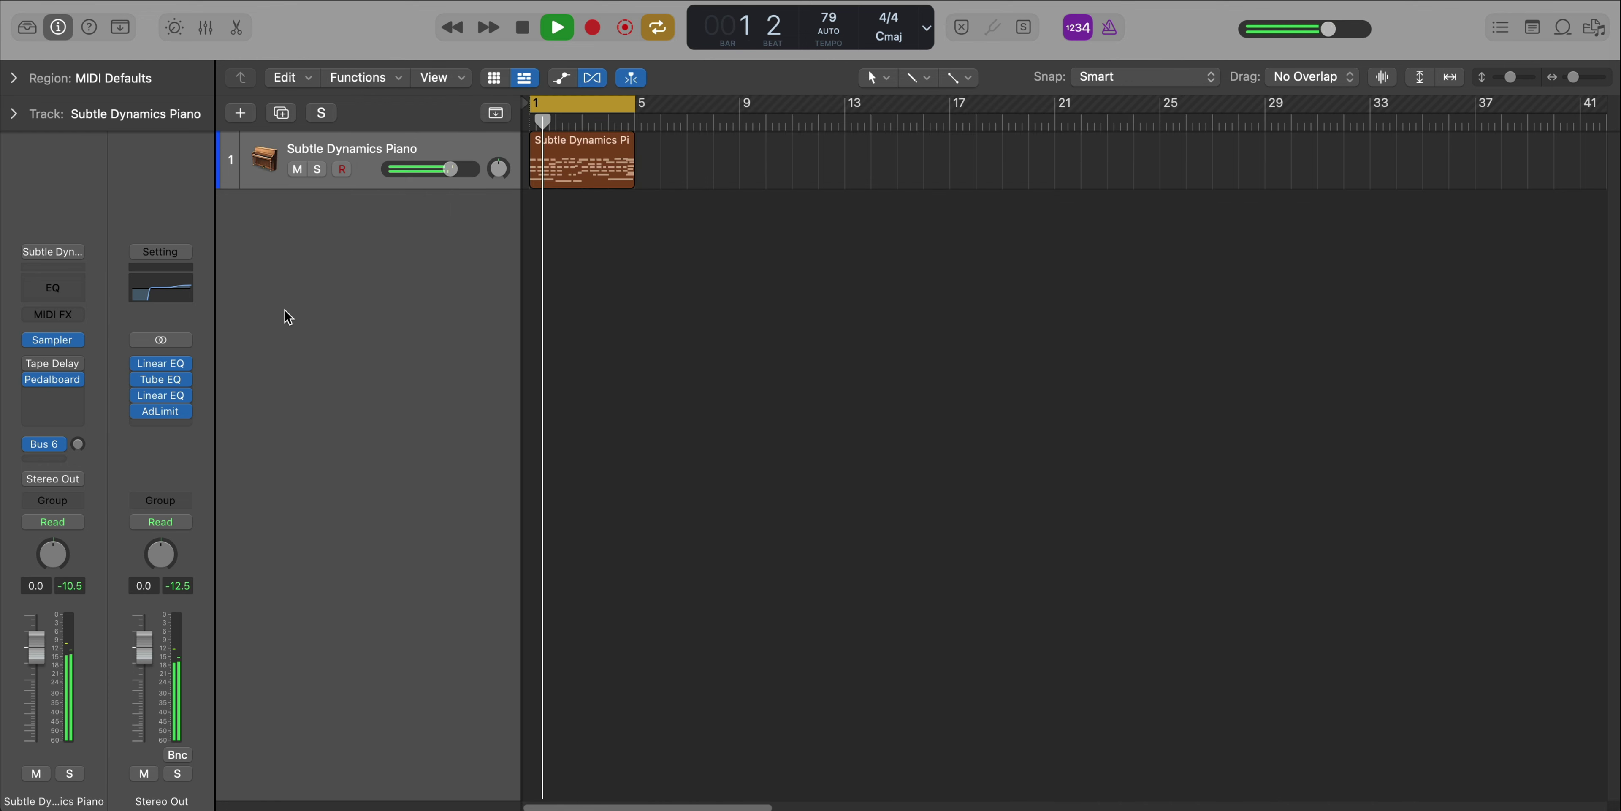
key(v)
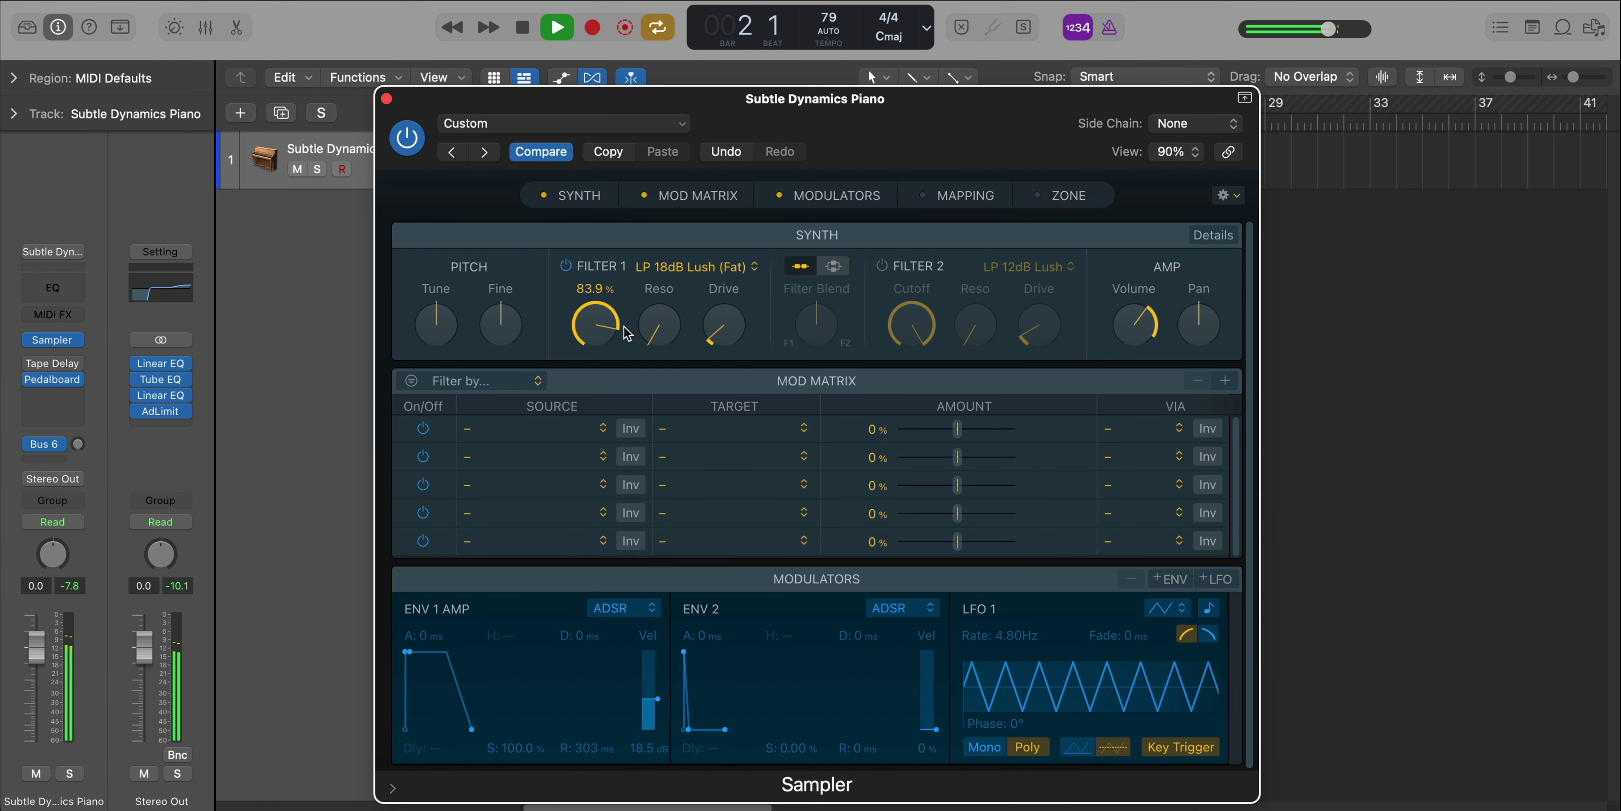
drag(627, 333, 594, 323)
click(386, 99)
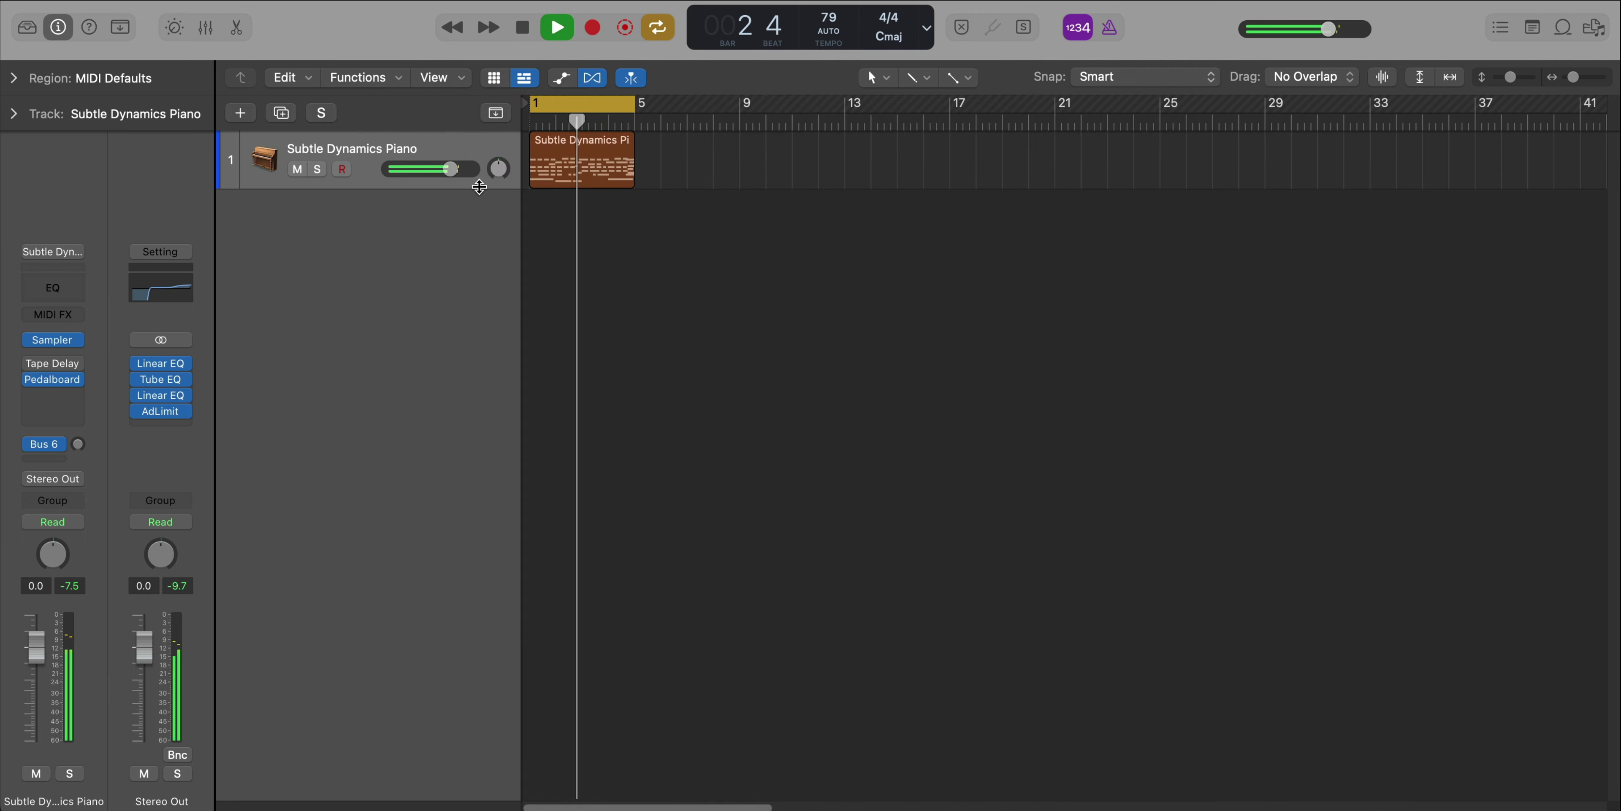
Insert a Bitcrusher after the Pedalboard on the piano track, set its resolution to 10 bit and reduce its mix
ctrl+alt+click(774, 397)
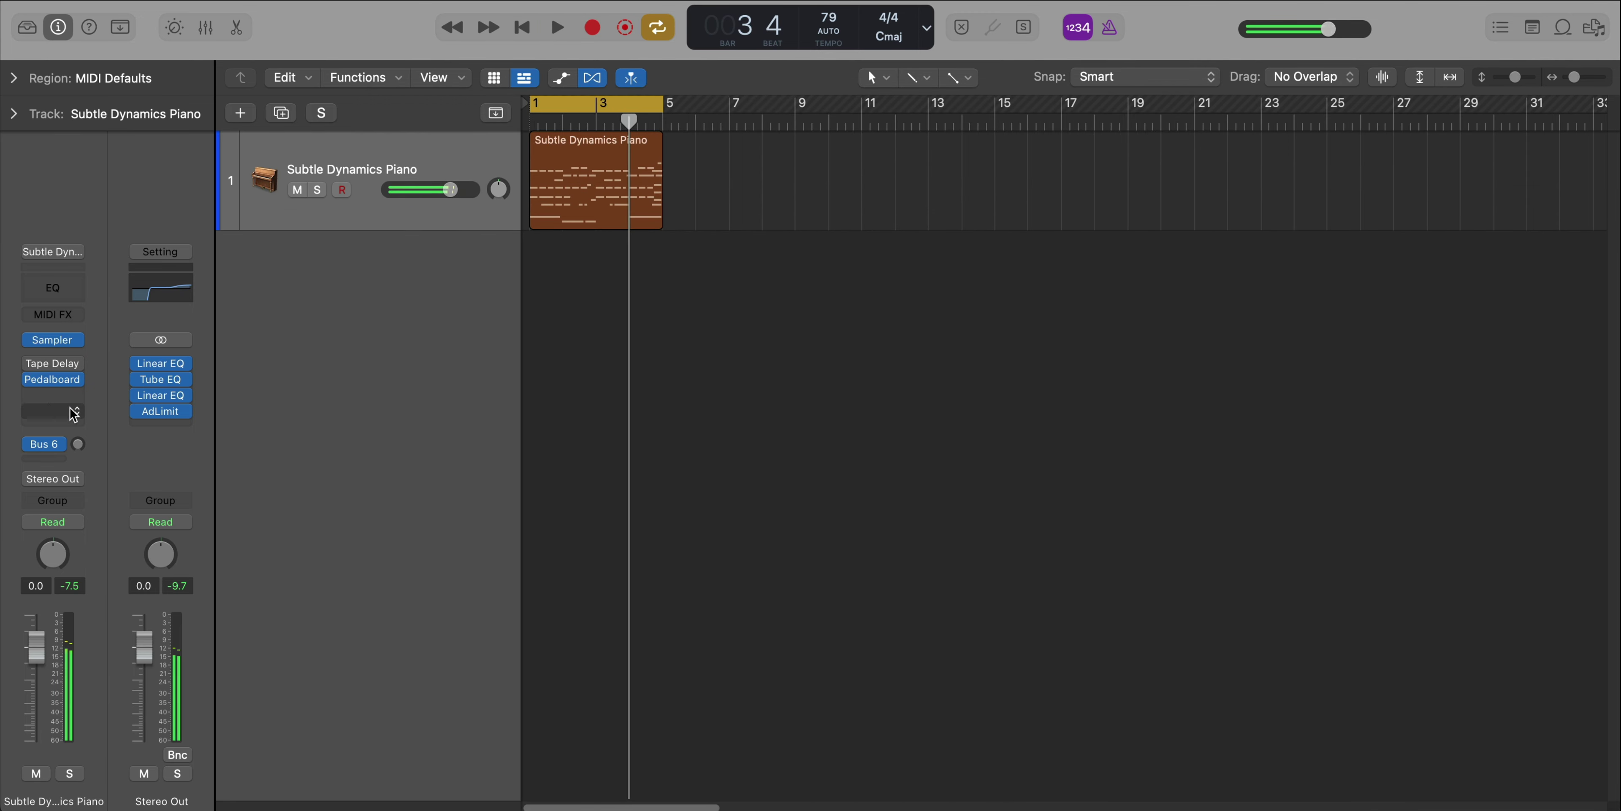
click(42, 397)
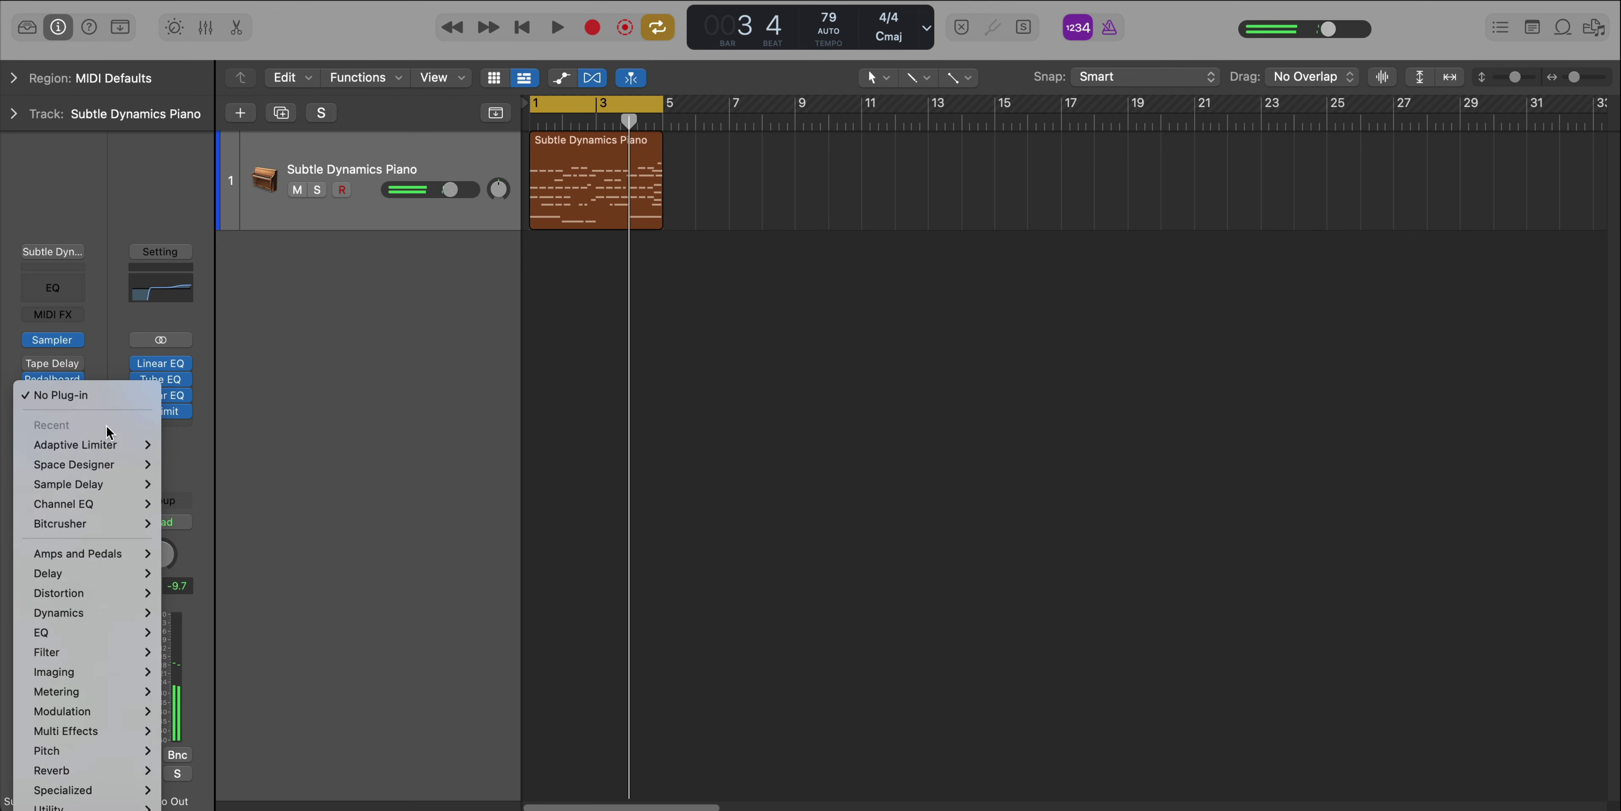
click(106, 524)
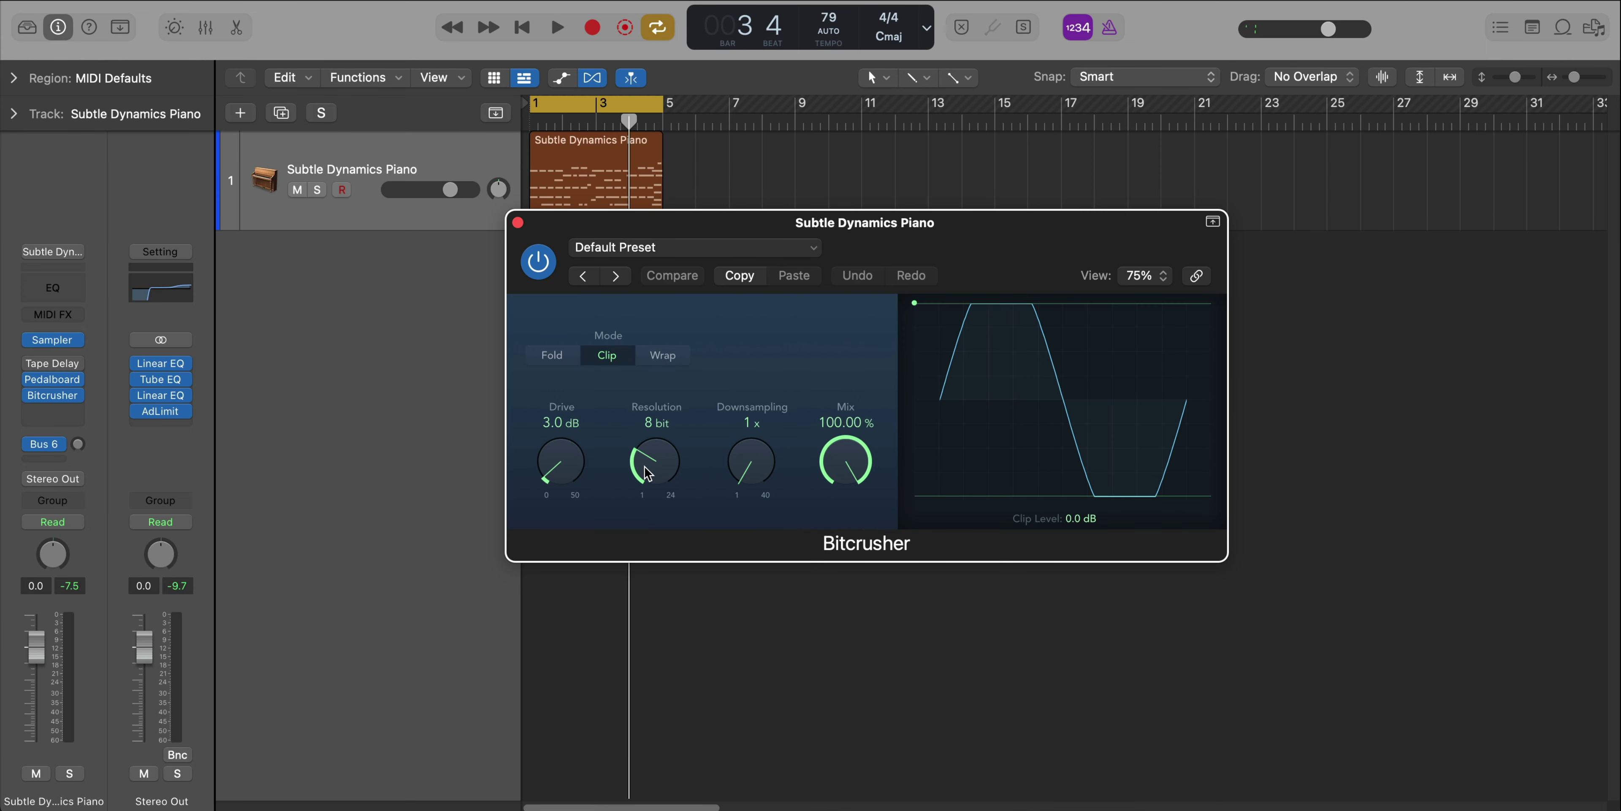
key(space)
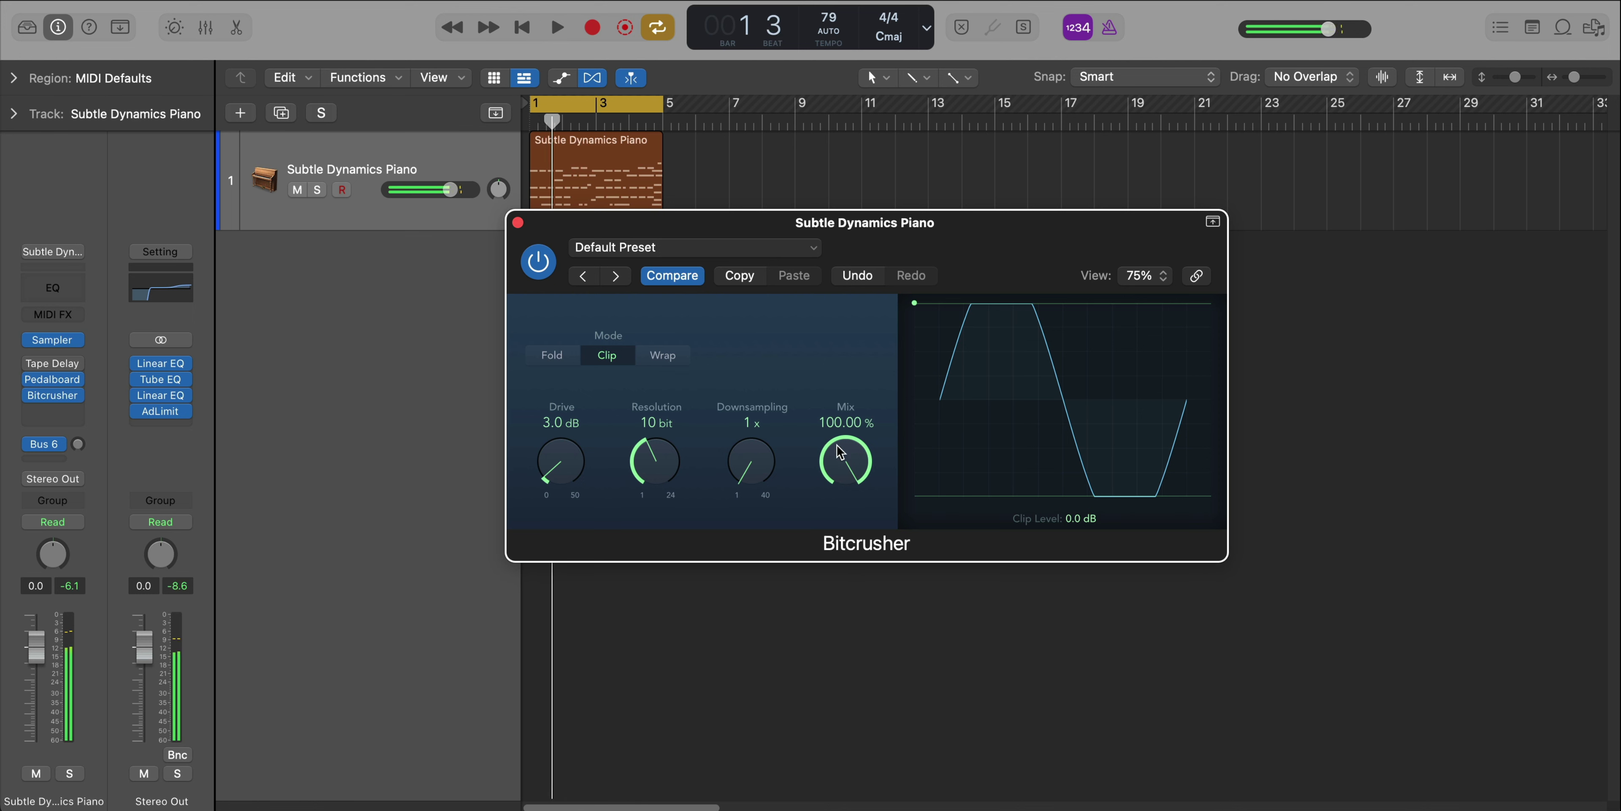
drag(837, 437, 849, 484)
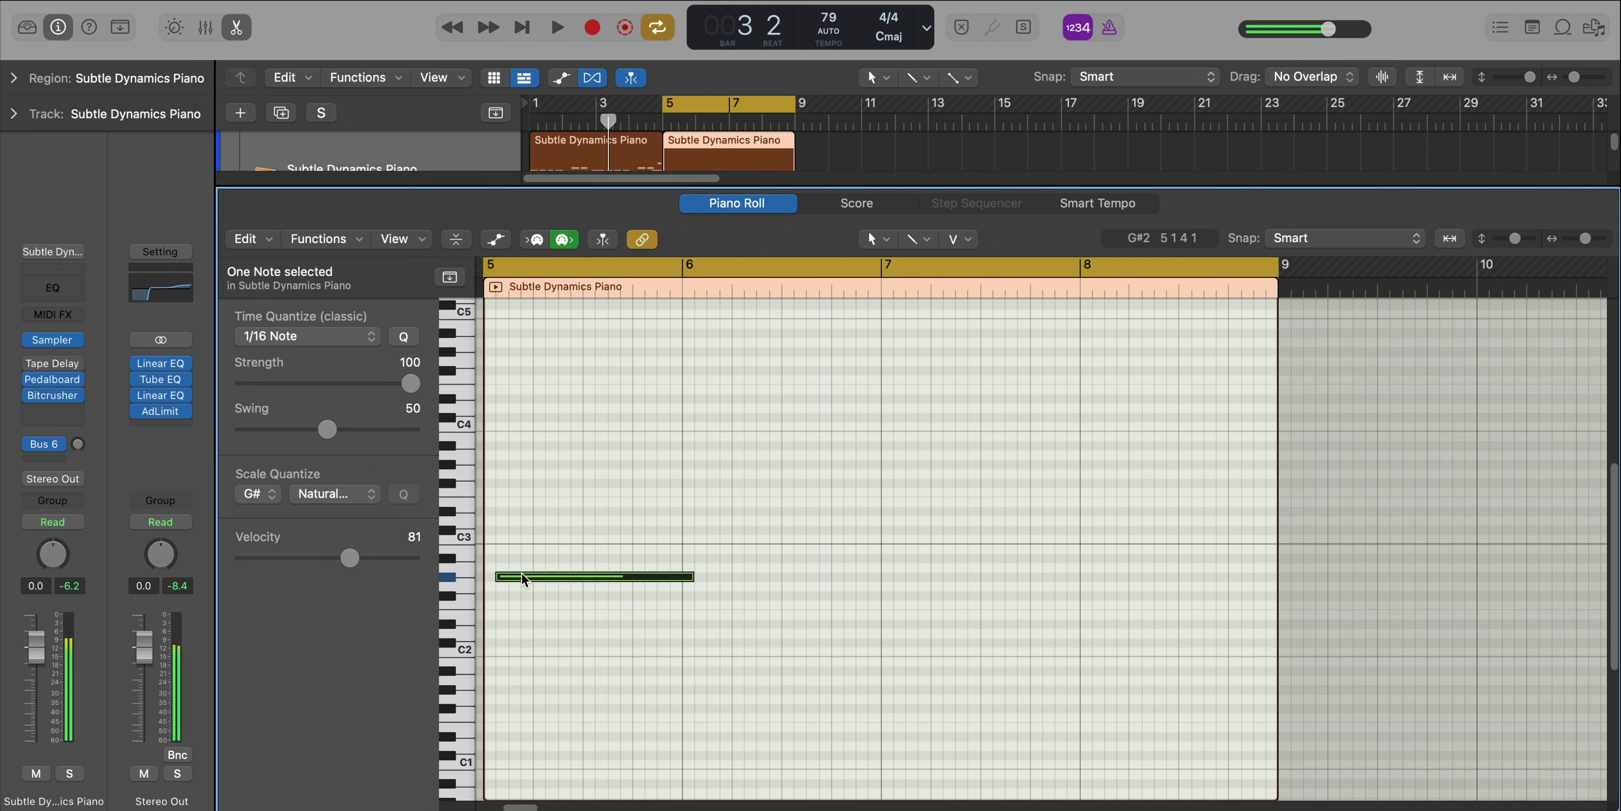
Stack C#3, E3 and B3 copies above the full-bar G#2 note in bar 5 and play the chord
drag(523, 578, 521, 436)
key(space)
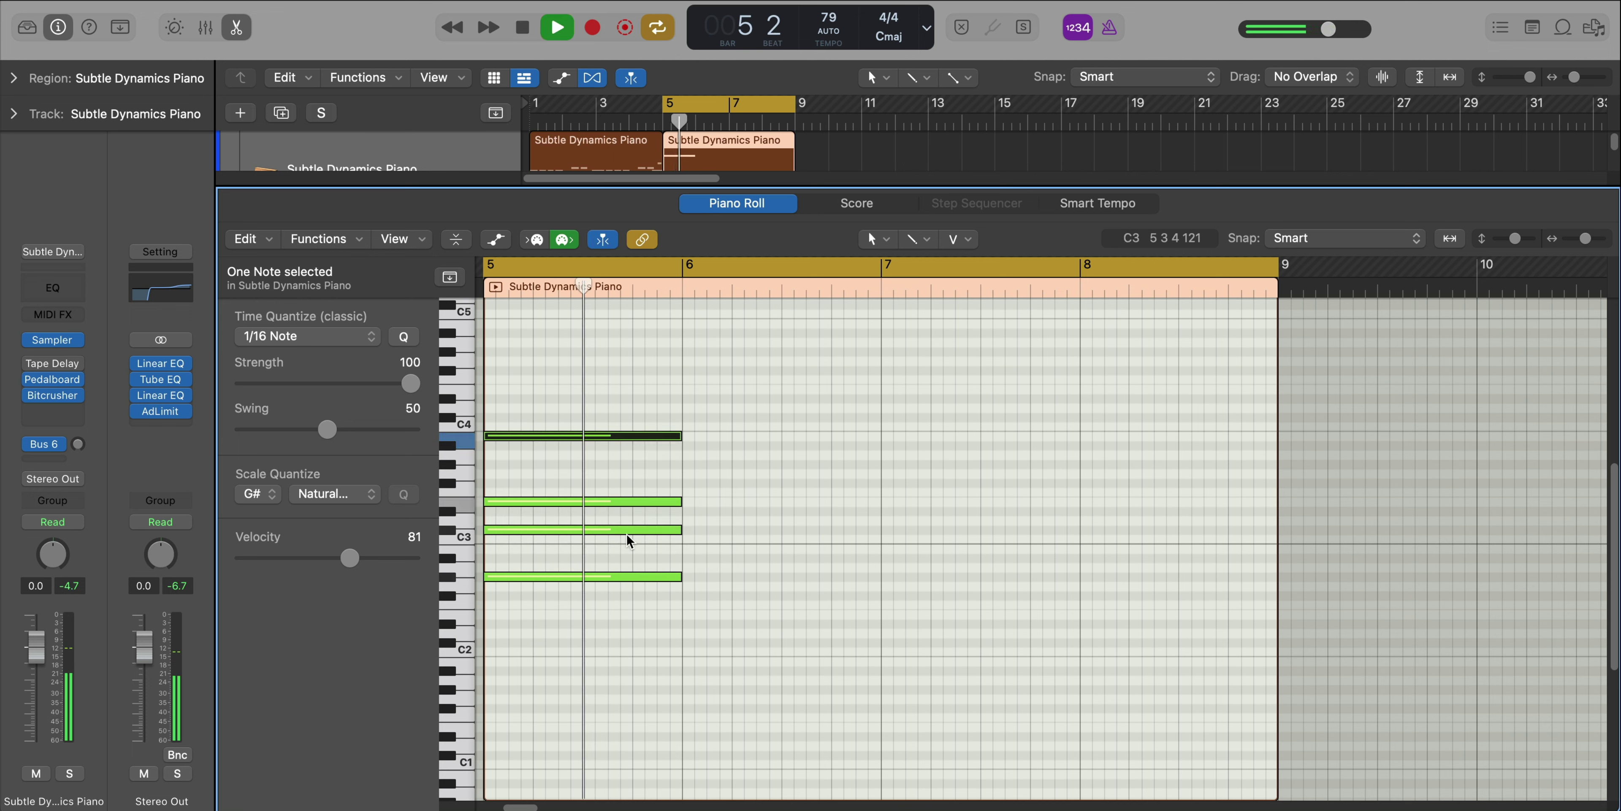
key(space)
Shorten all four bar 5 chord notes by an eighth note, to a length of 0 3 2 0
key(super+a)
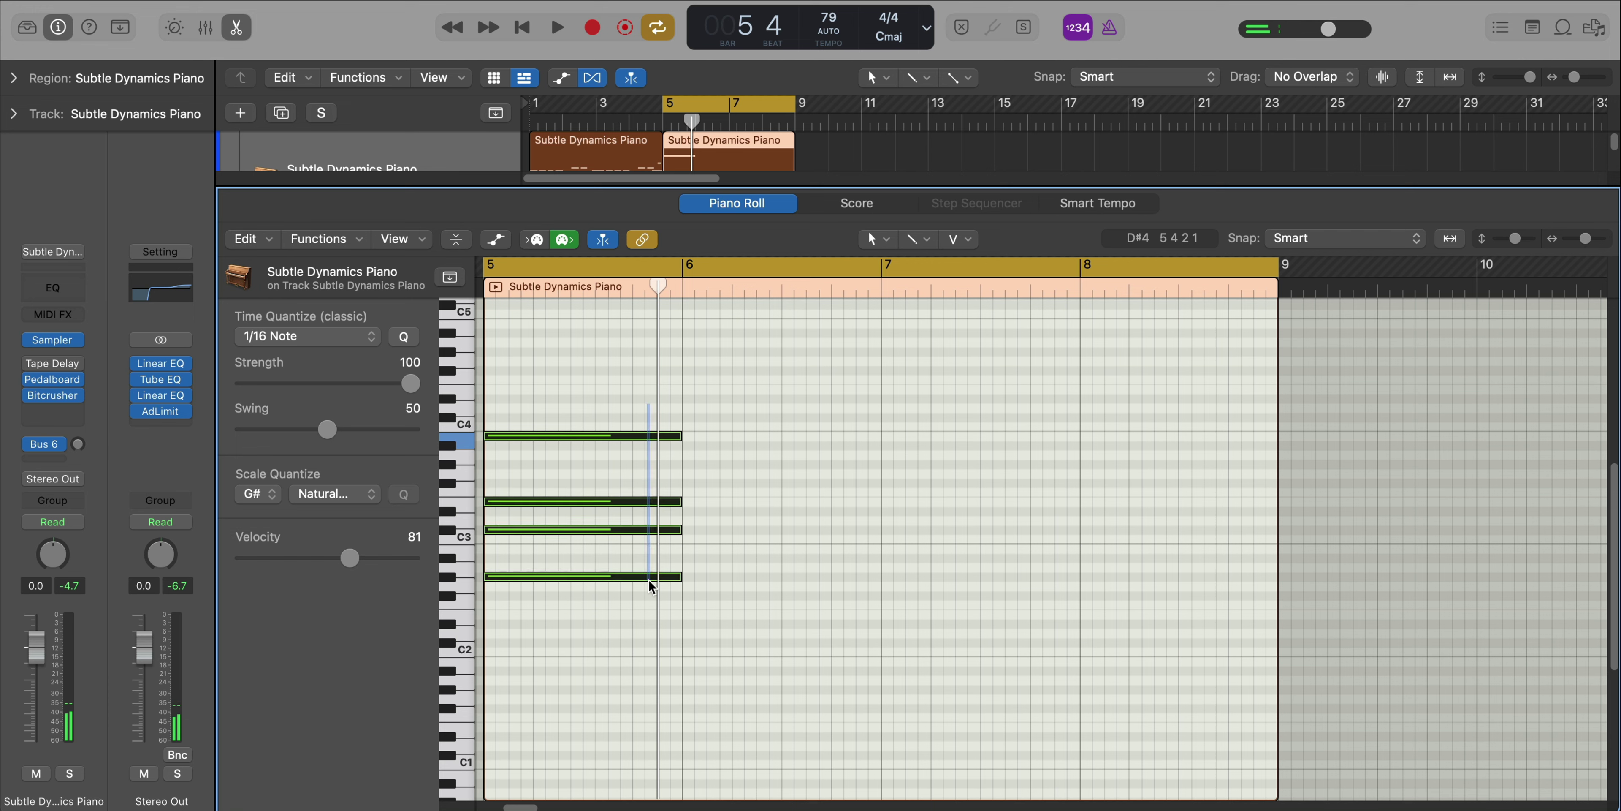
drag(681, 436, 654, 442)
scroll(662, 469, up, 5)
key(space)
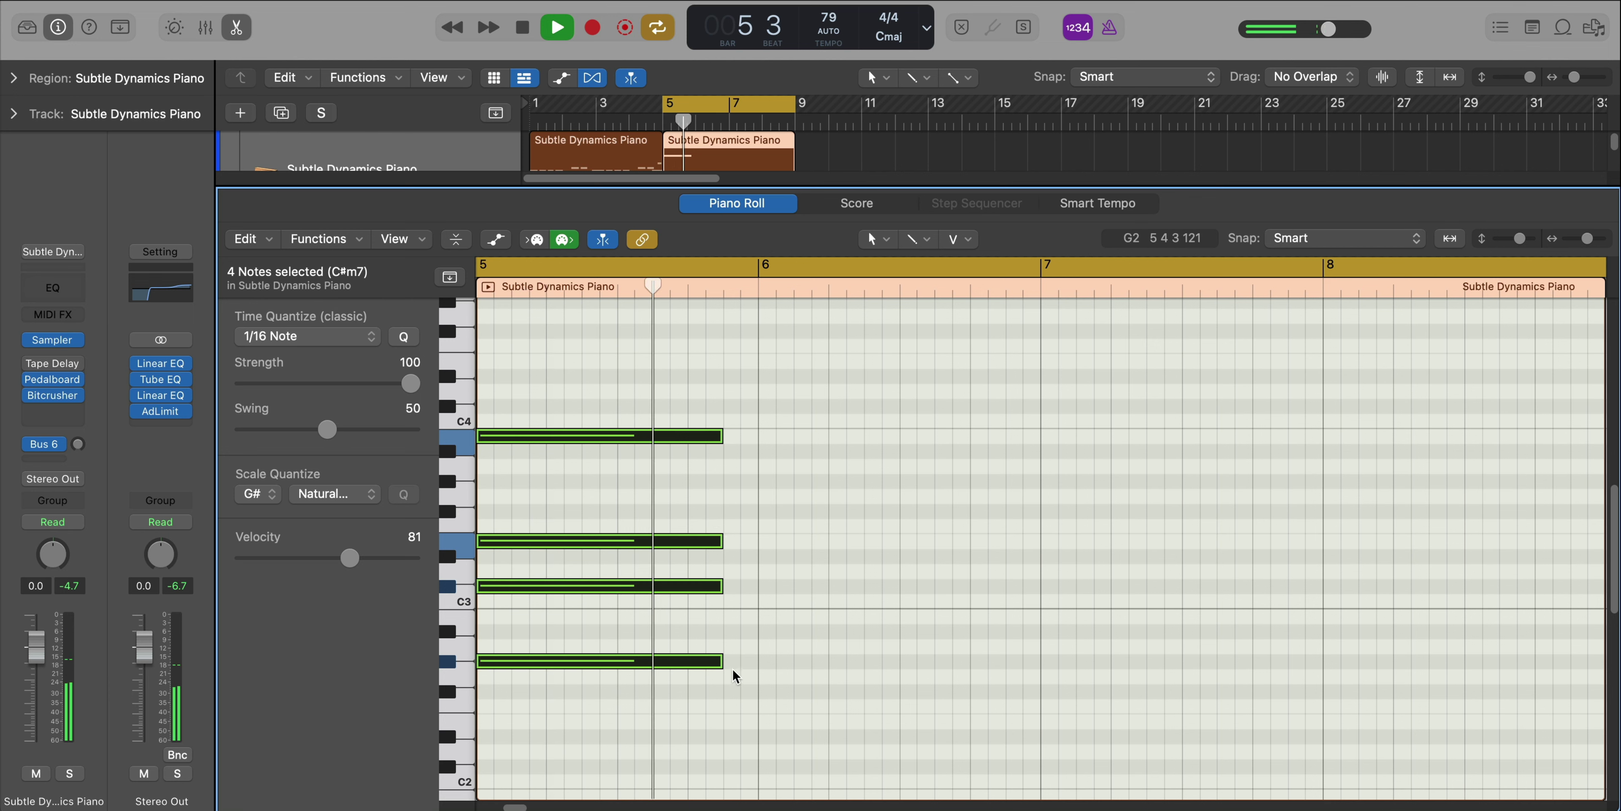
Add an eighth-note chord of G#2, D#3, G#3 and C#4 at the end of bar 5
key(space)
click(734, 664)
mouse_move(958, 662)
mouse_down()
mouse_move(1064, 662)
mouse_move(753, 662)
mouse_move(738, 405)
mouse_up()
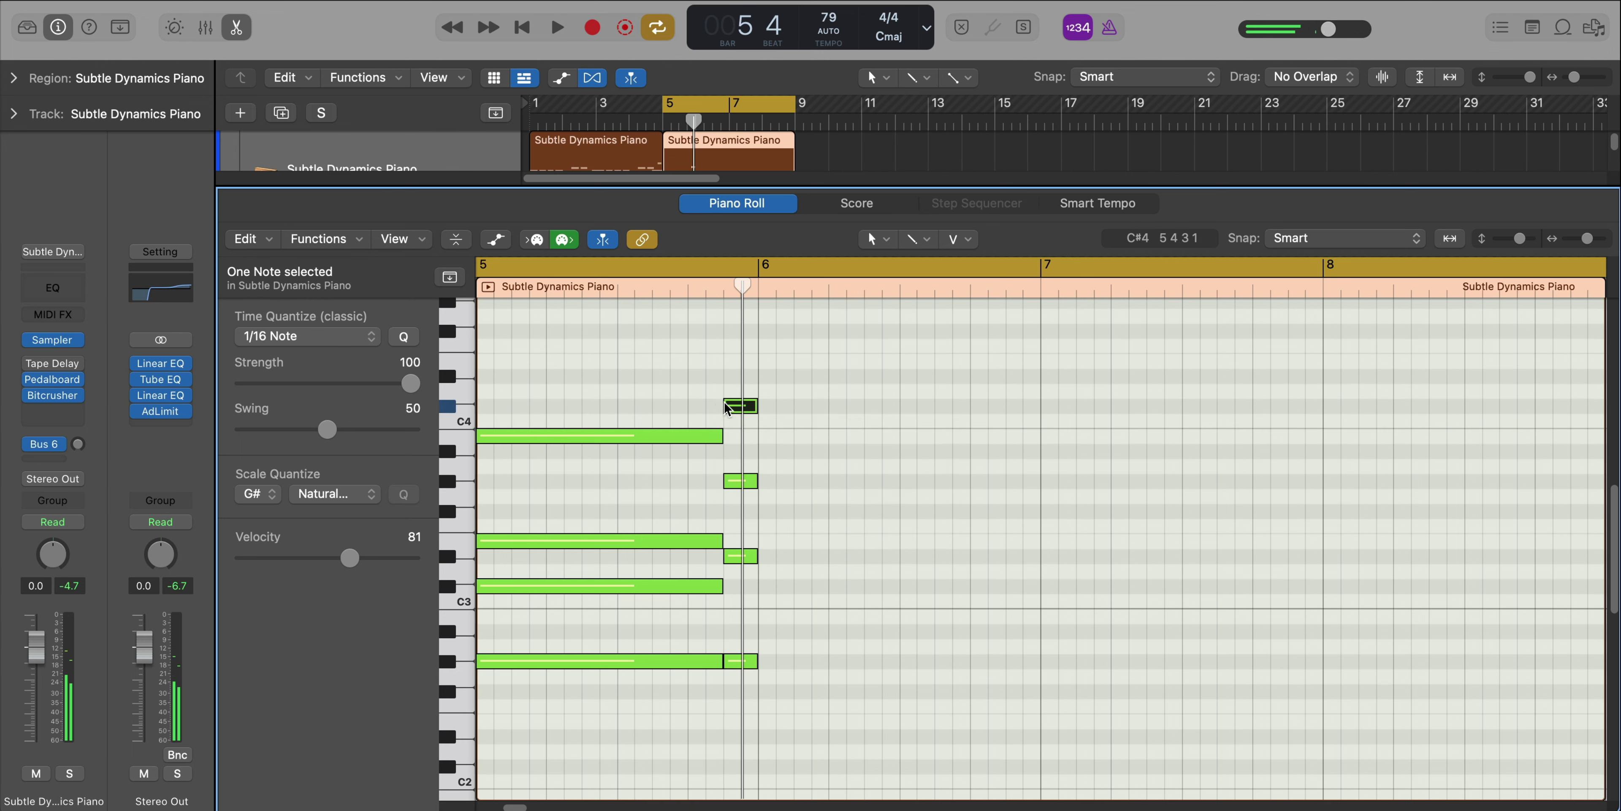
Trim the start of the short C#4 note so it fills only bar 5's last sixteenth, and set its velocity to 96
drag(723, 405, 742, 406)
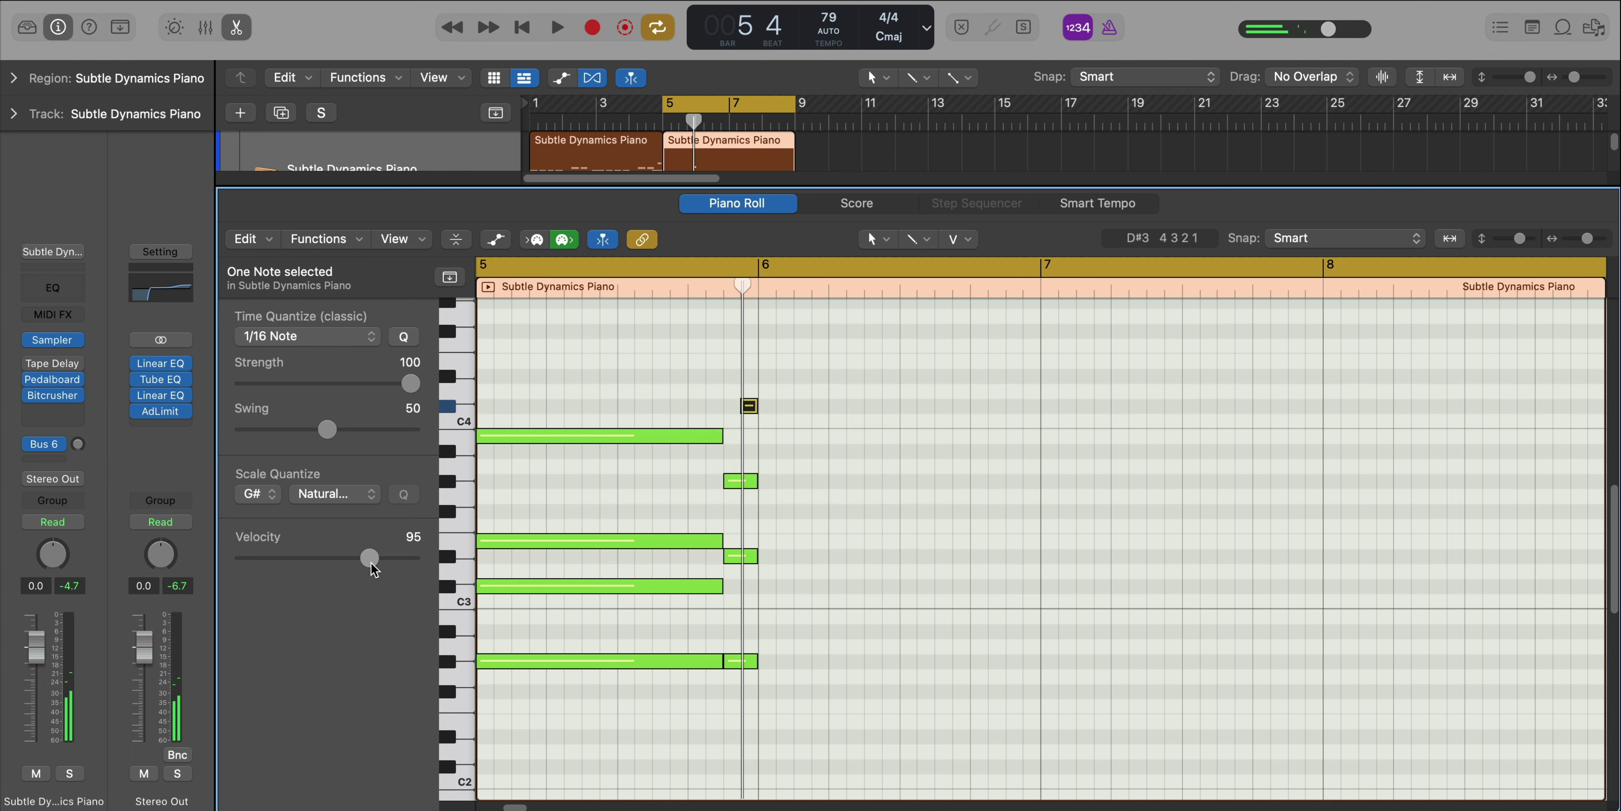
key(space)
click(969, 628)
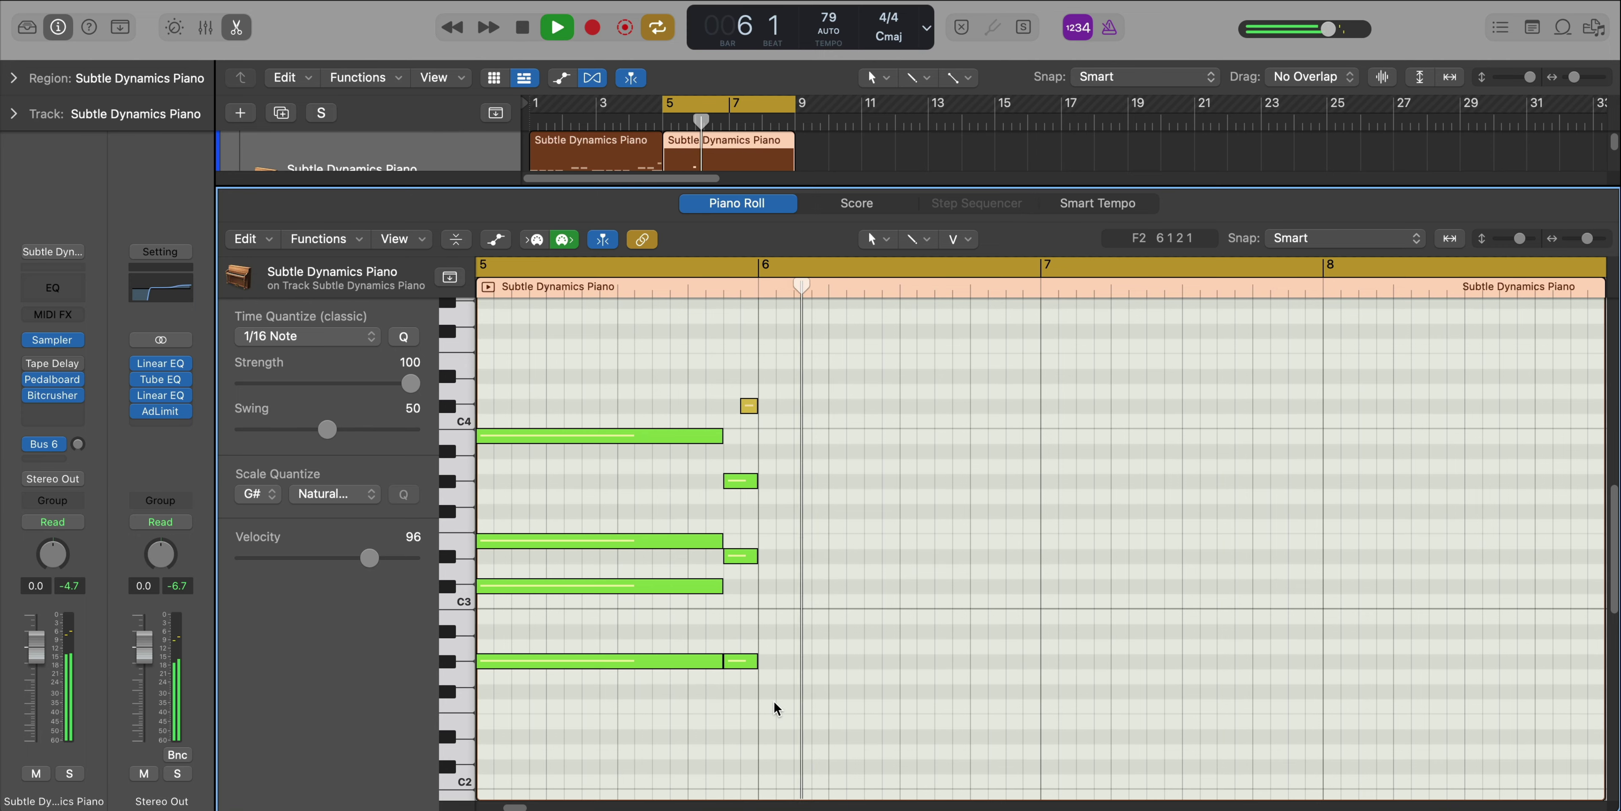
key(space)
key(space)
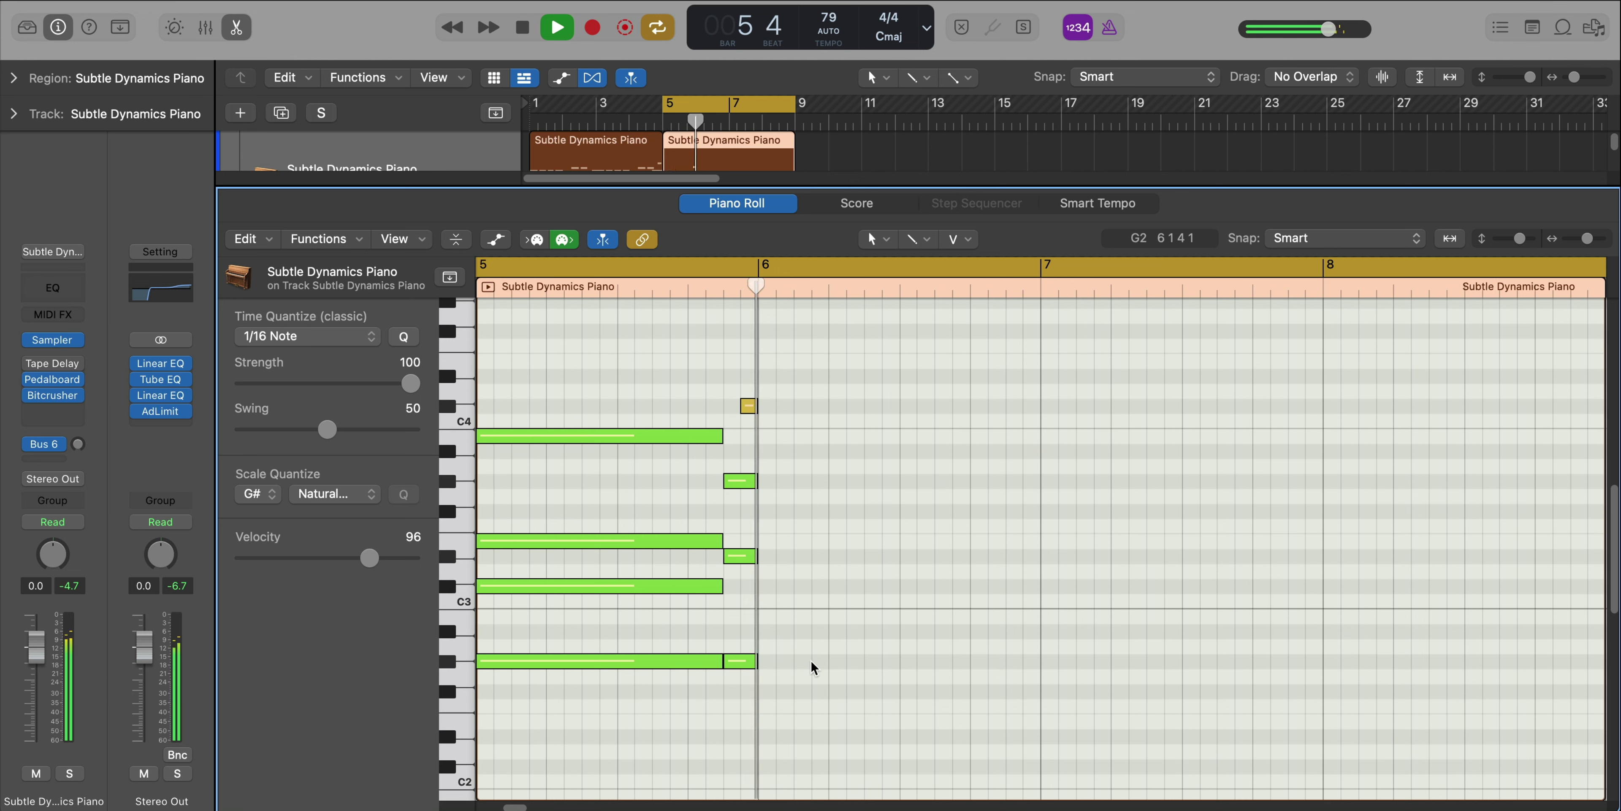
key(space)
Fill bar 6 with a full-bar chord of B2, A#3 and B3 at velocity 59
click(761, 437)
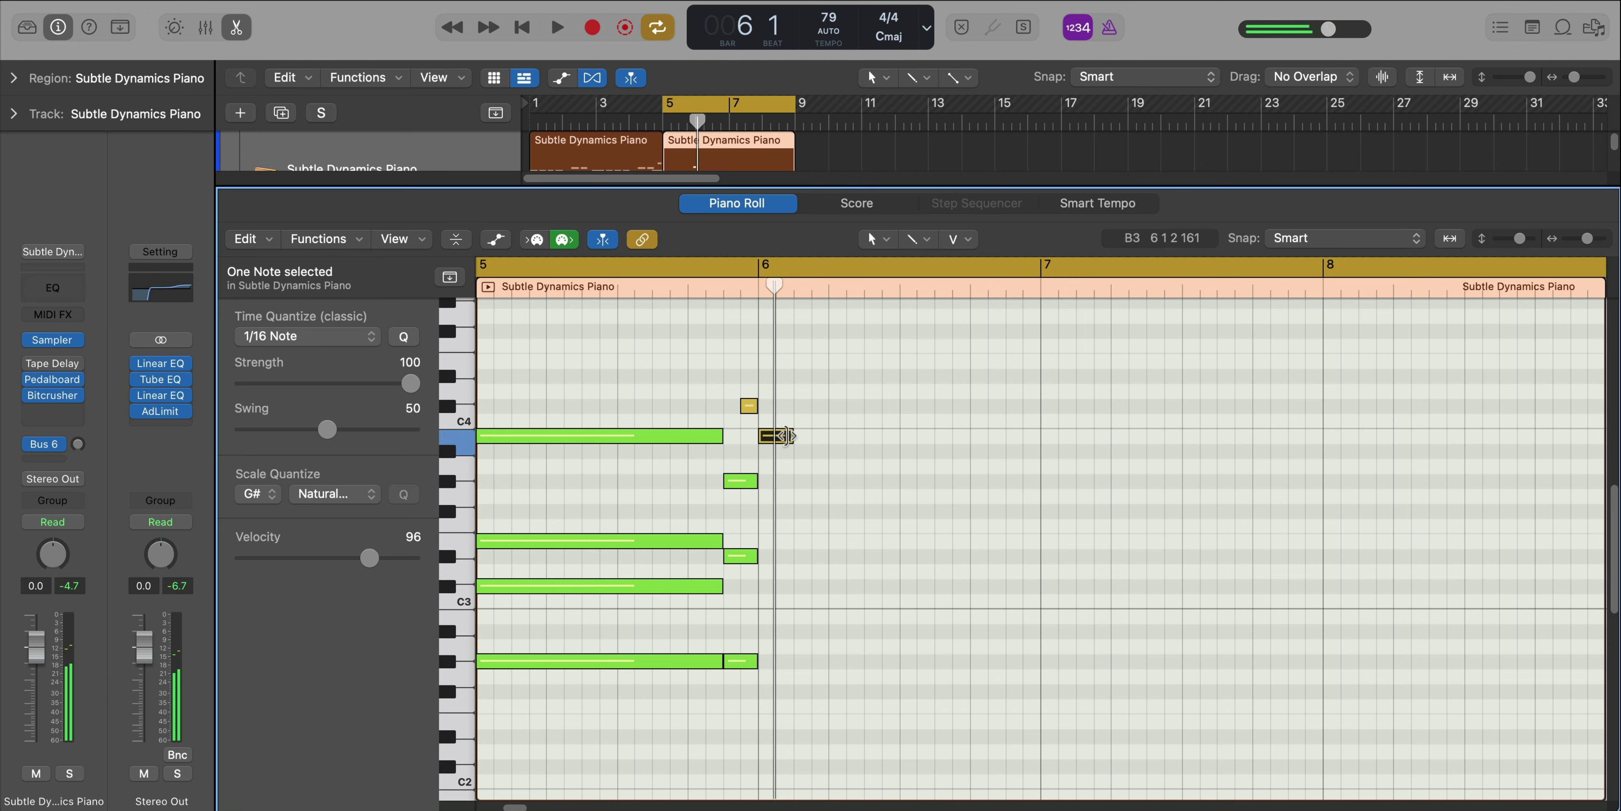
drag(786, 436, 1040, 436)
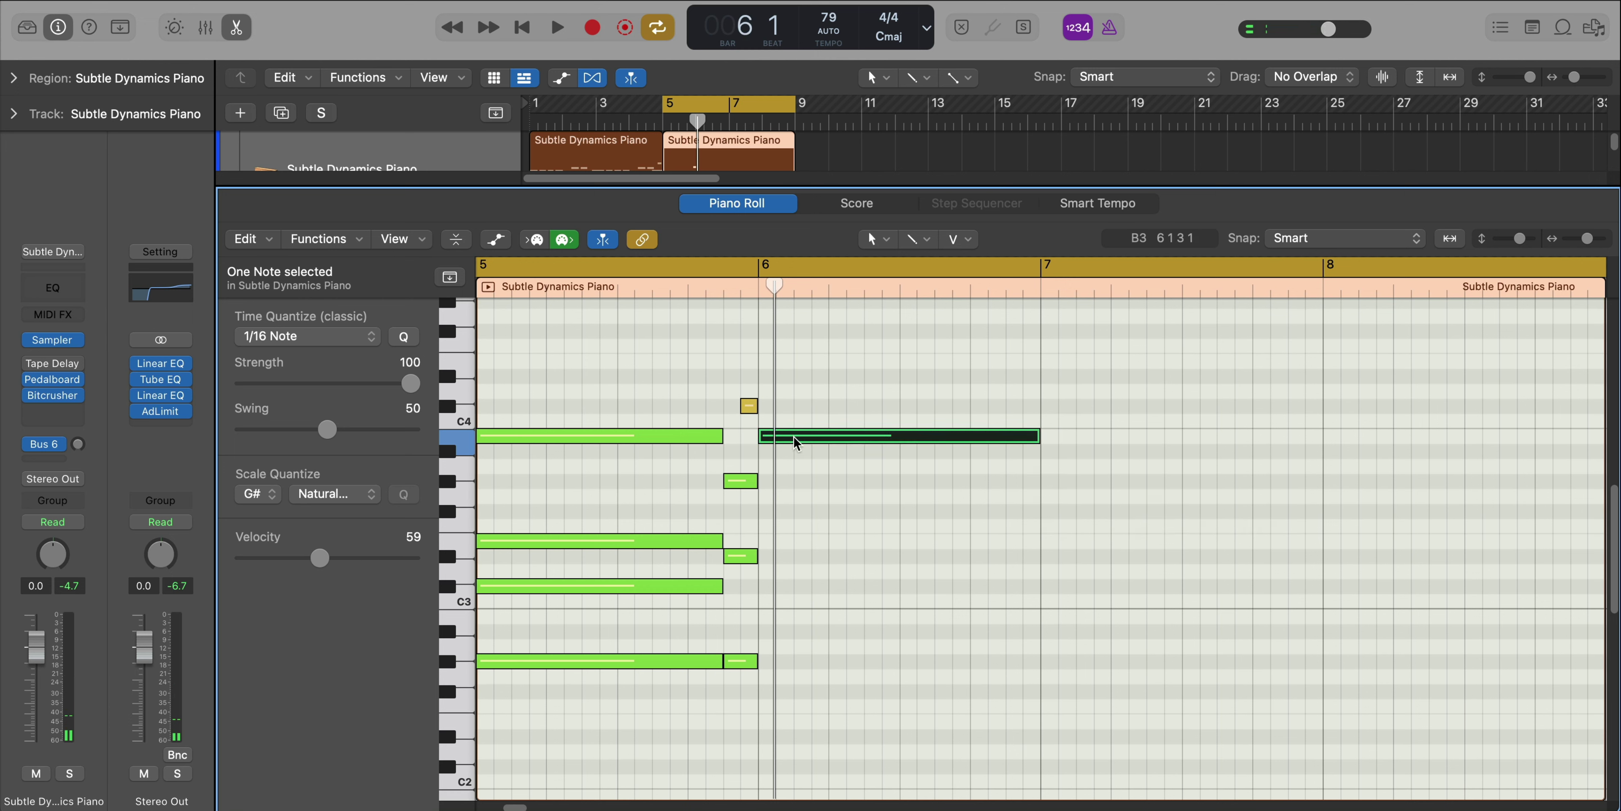
drag(793, 436, 965, 625)
key(space)
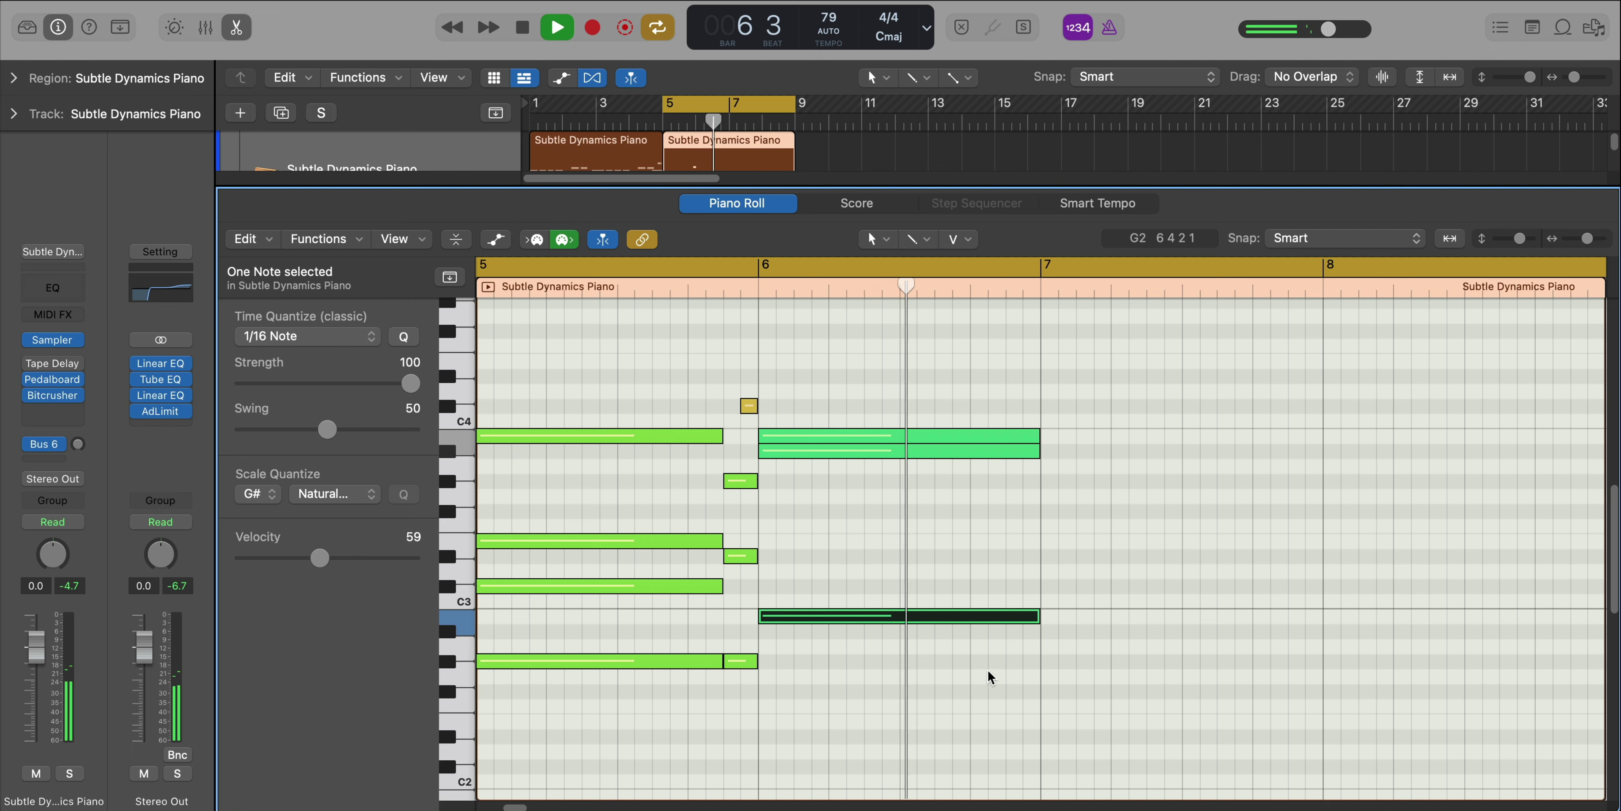
Shorten bar 6's A#3 by a sixteenth and fill the gap with a sixteenth-note A#3 at velocity 111
key(space)
click(1036, 415)
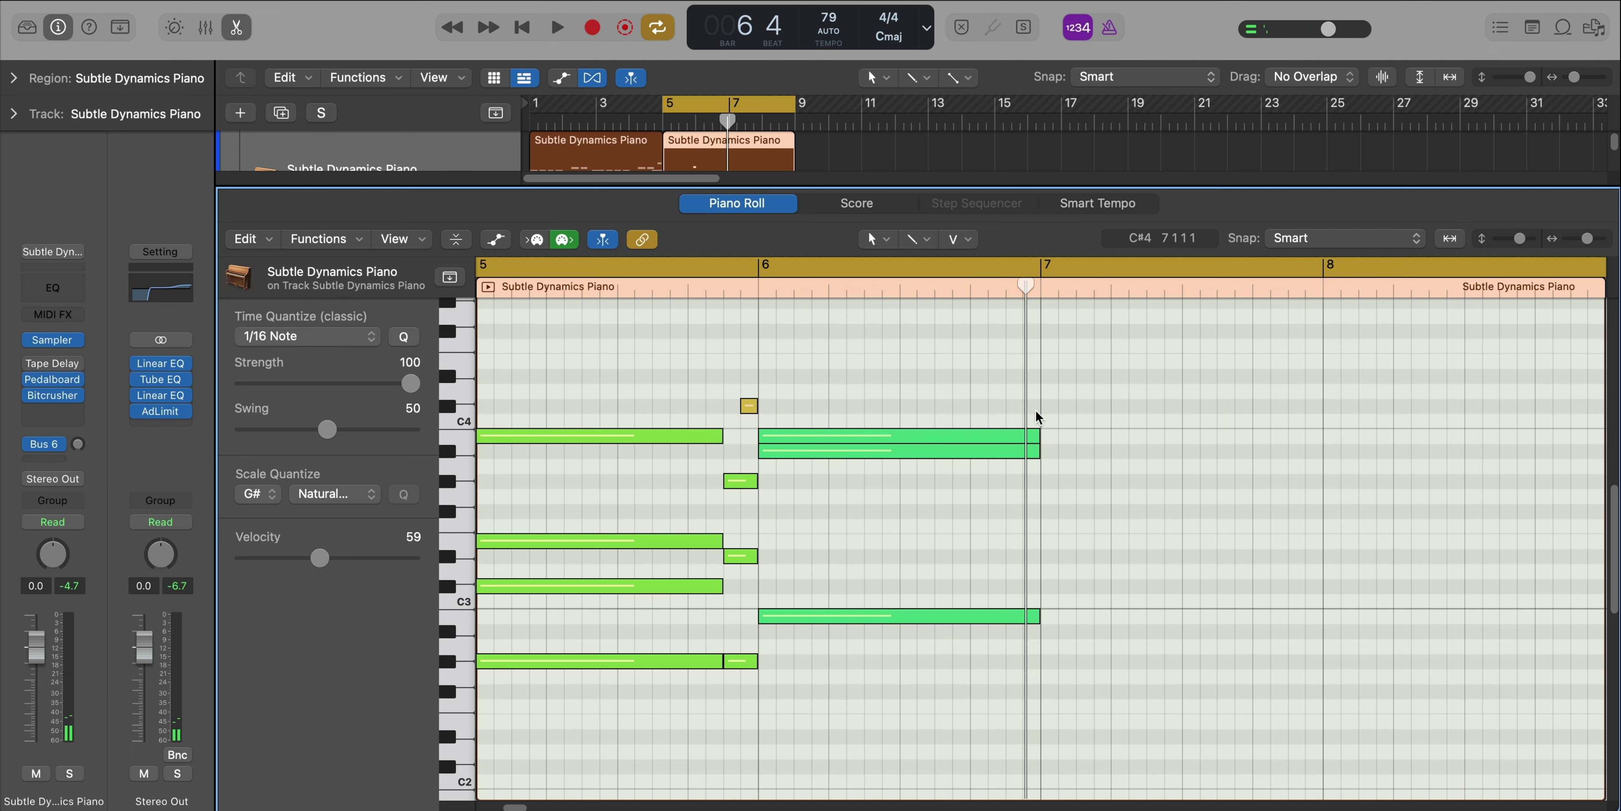
drag(1035, 448, 1017, 455)
super+click(1036, 453)
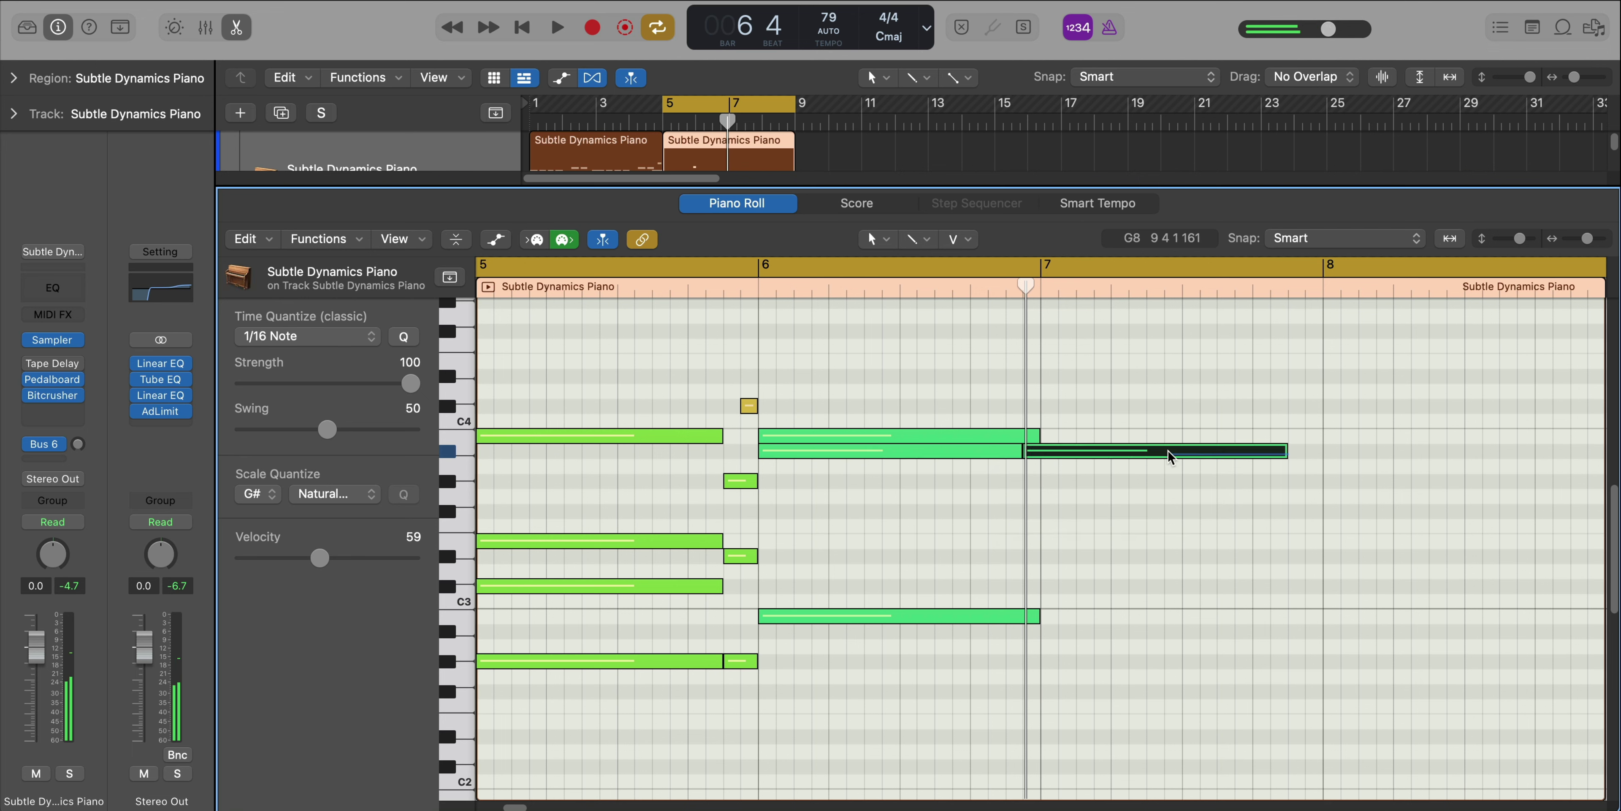
drag(1277, 456, 1038, 452)
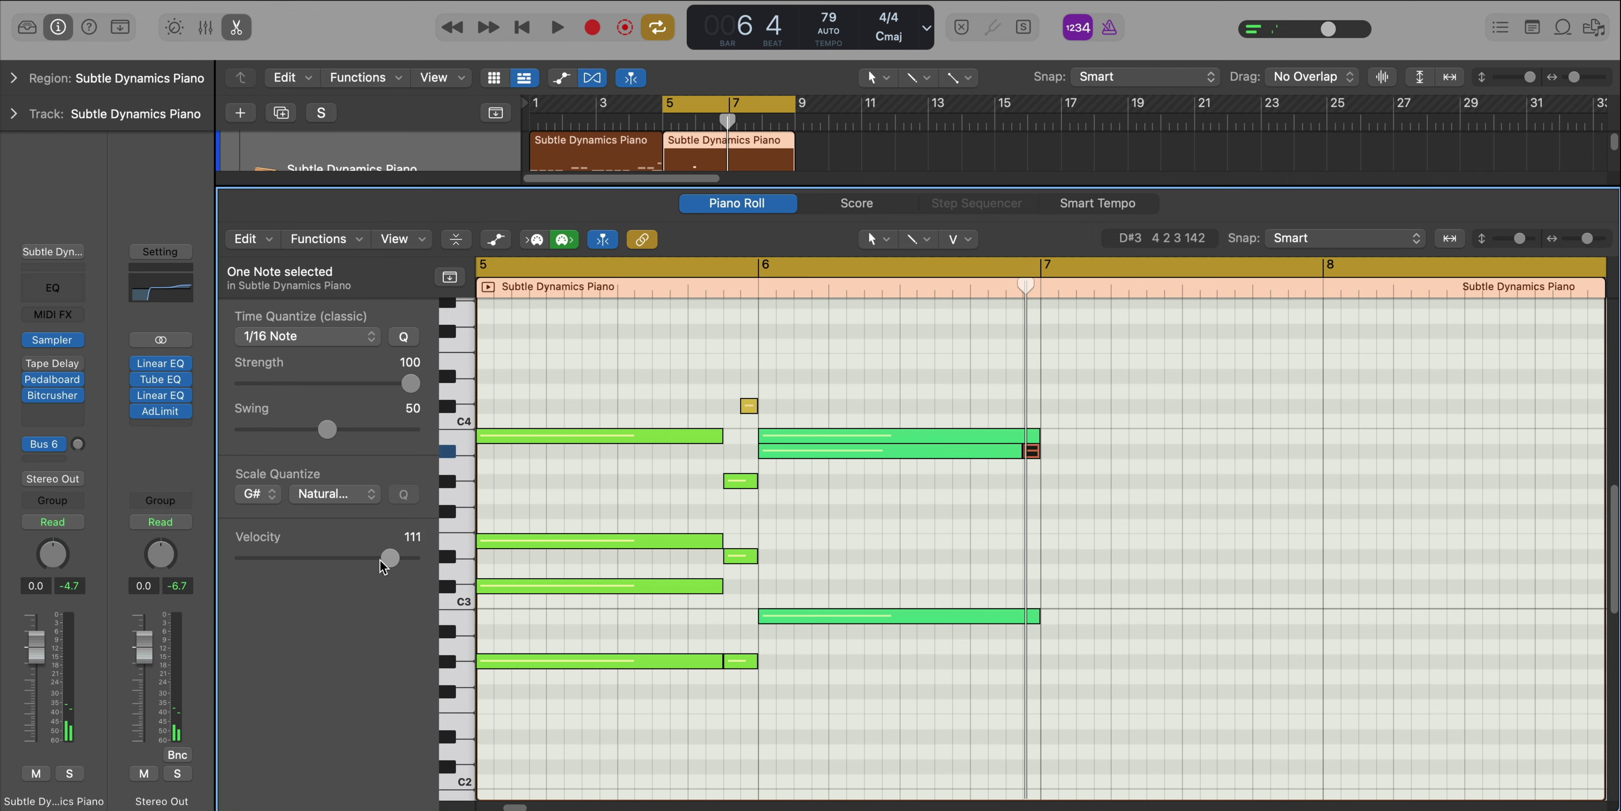
Set the cycle range to bars 5 and 6 while the region plays
key(space)
click(1033, 275)
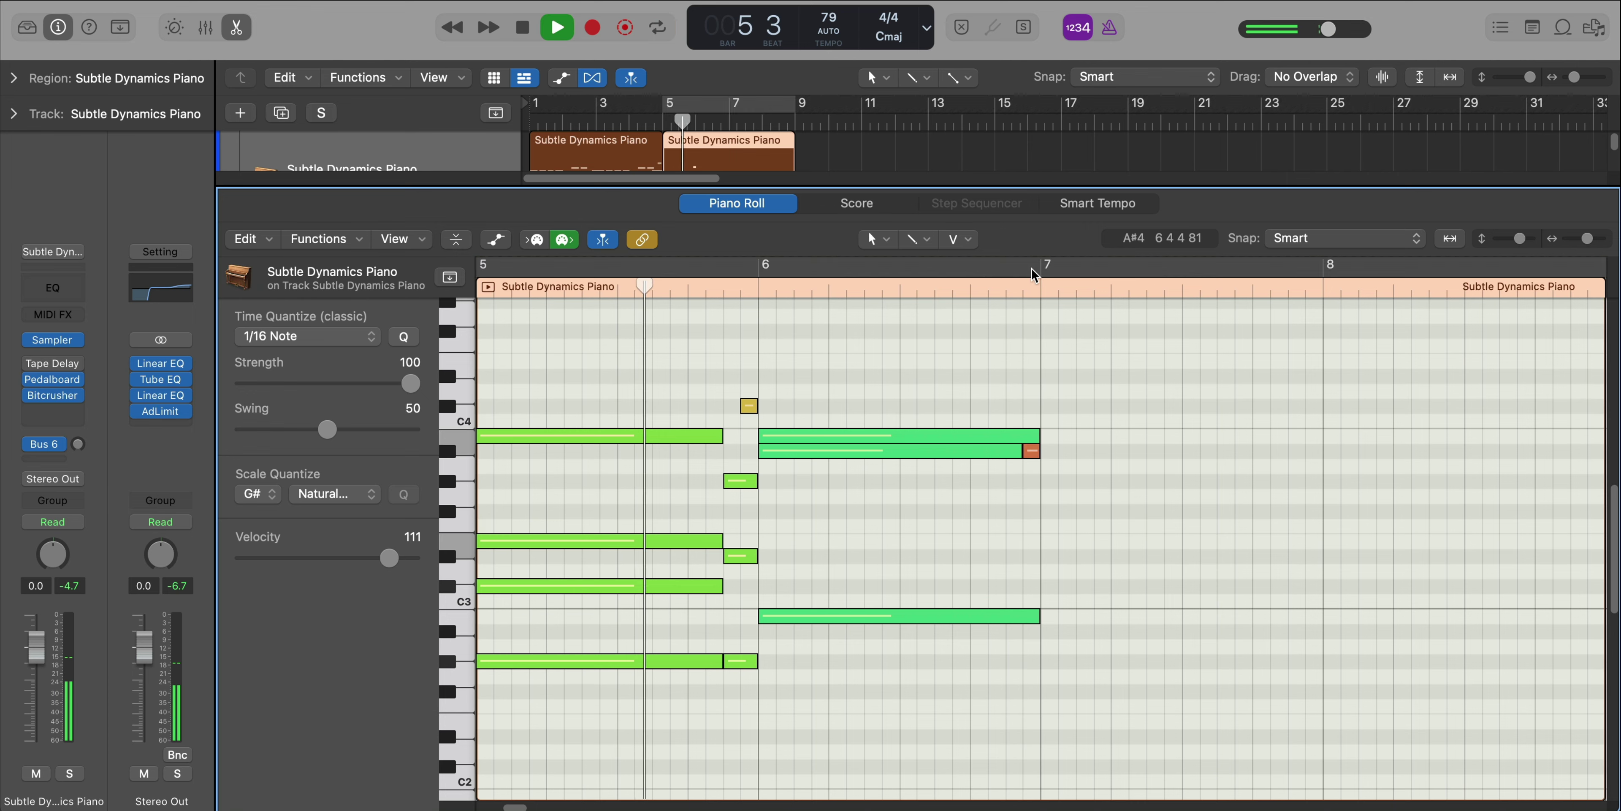
drag(1032, 270, 529, 330)
Add bass notes in bar 5: a C#2 of length 0 3 2 0 and a G#1 on the last eighth note
scroll(687, 467, down, 3)
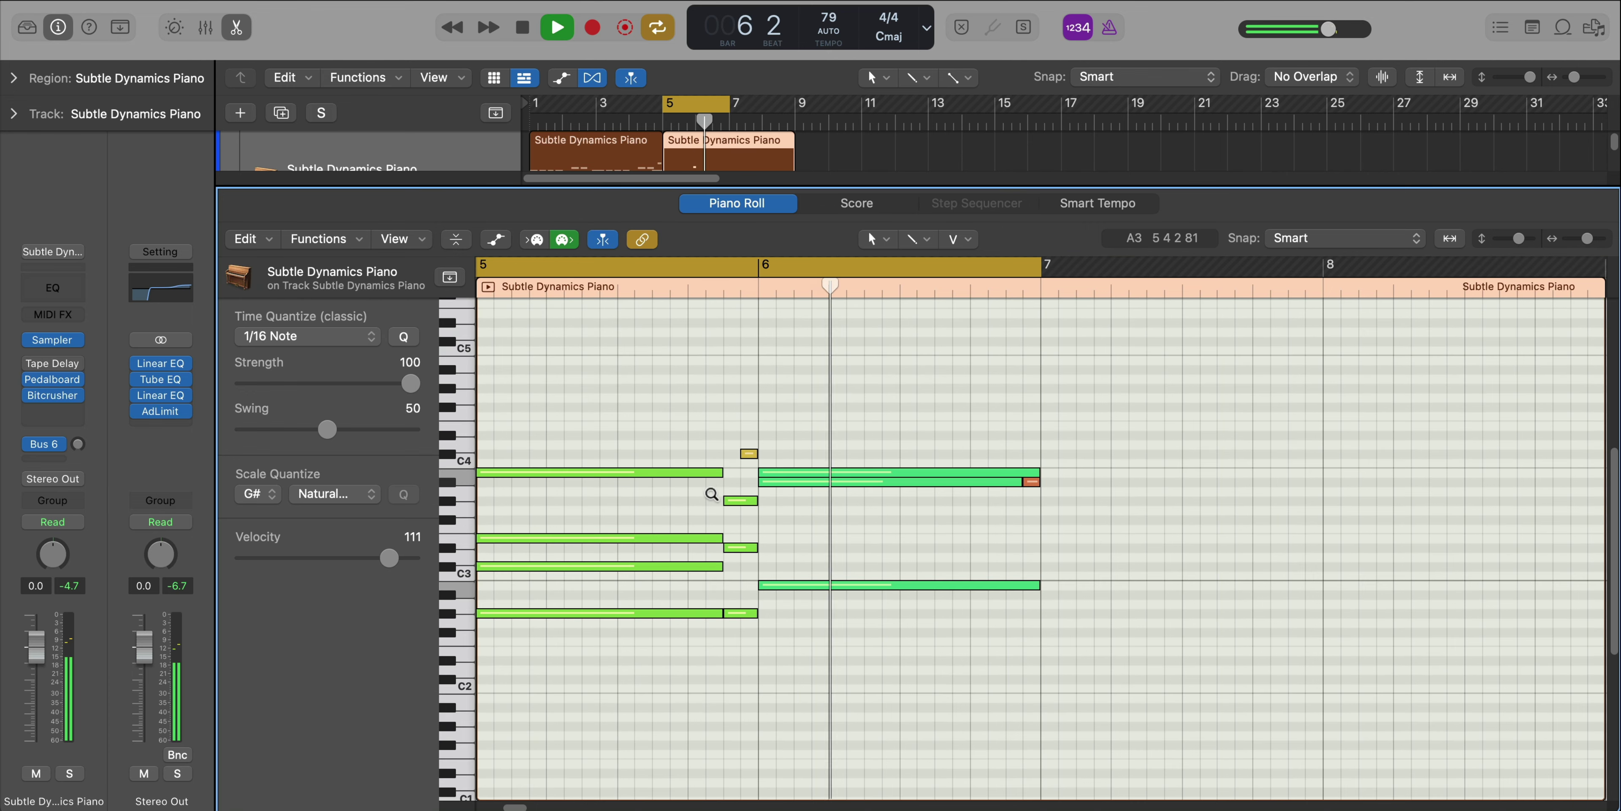
scroll(712, 494, left, 5)
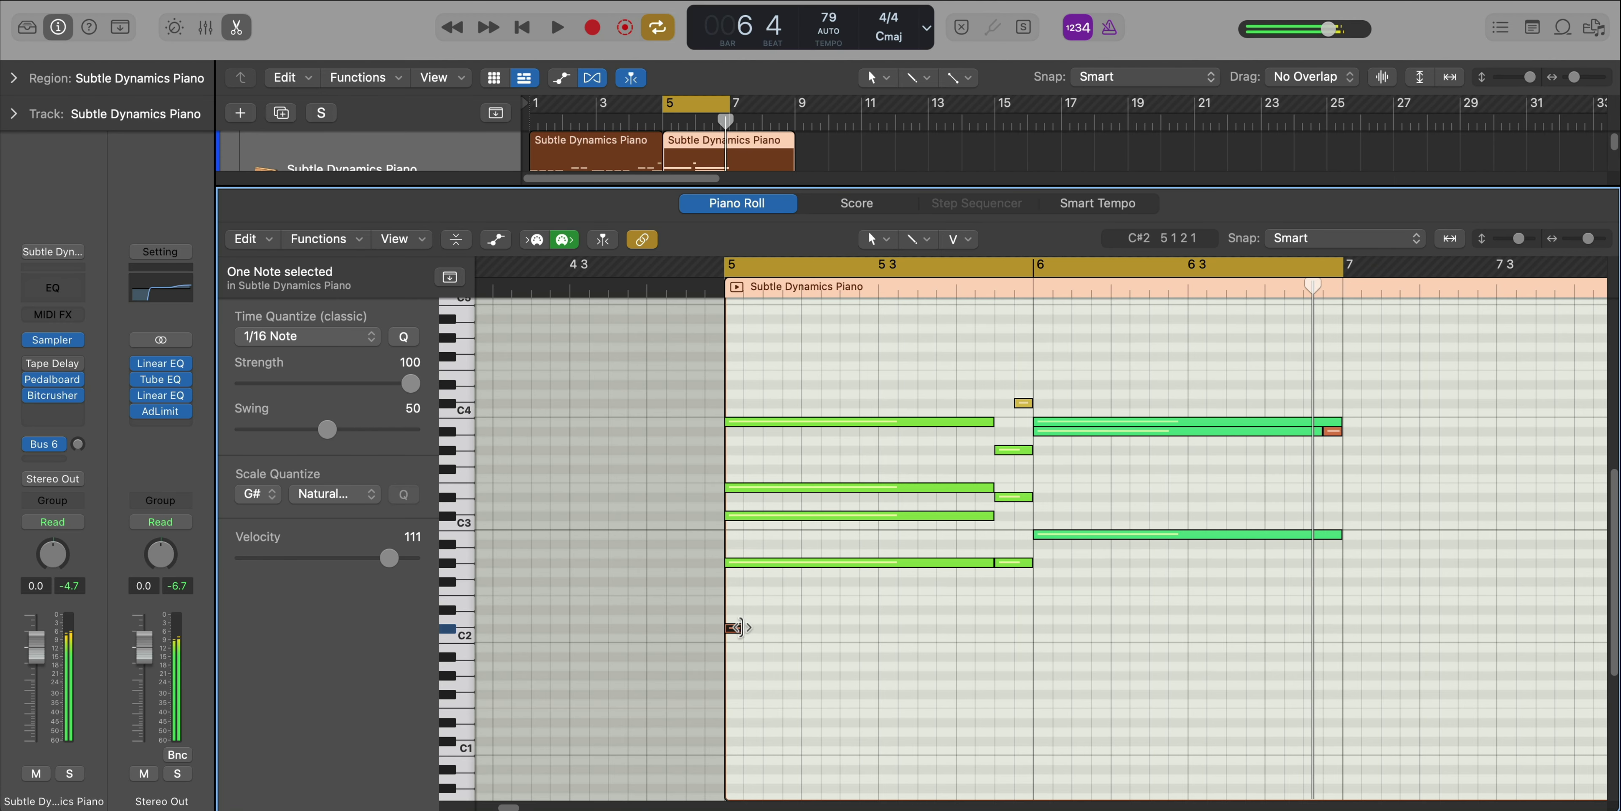
drag(740, 627, 995, 634)
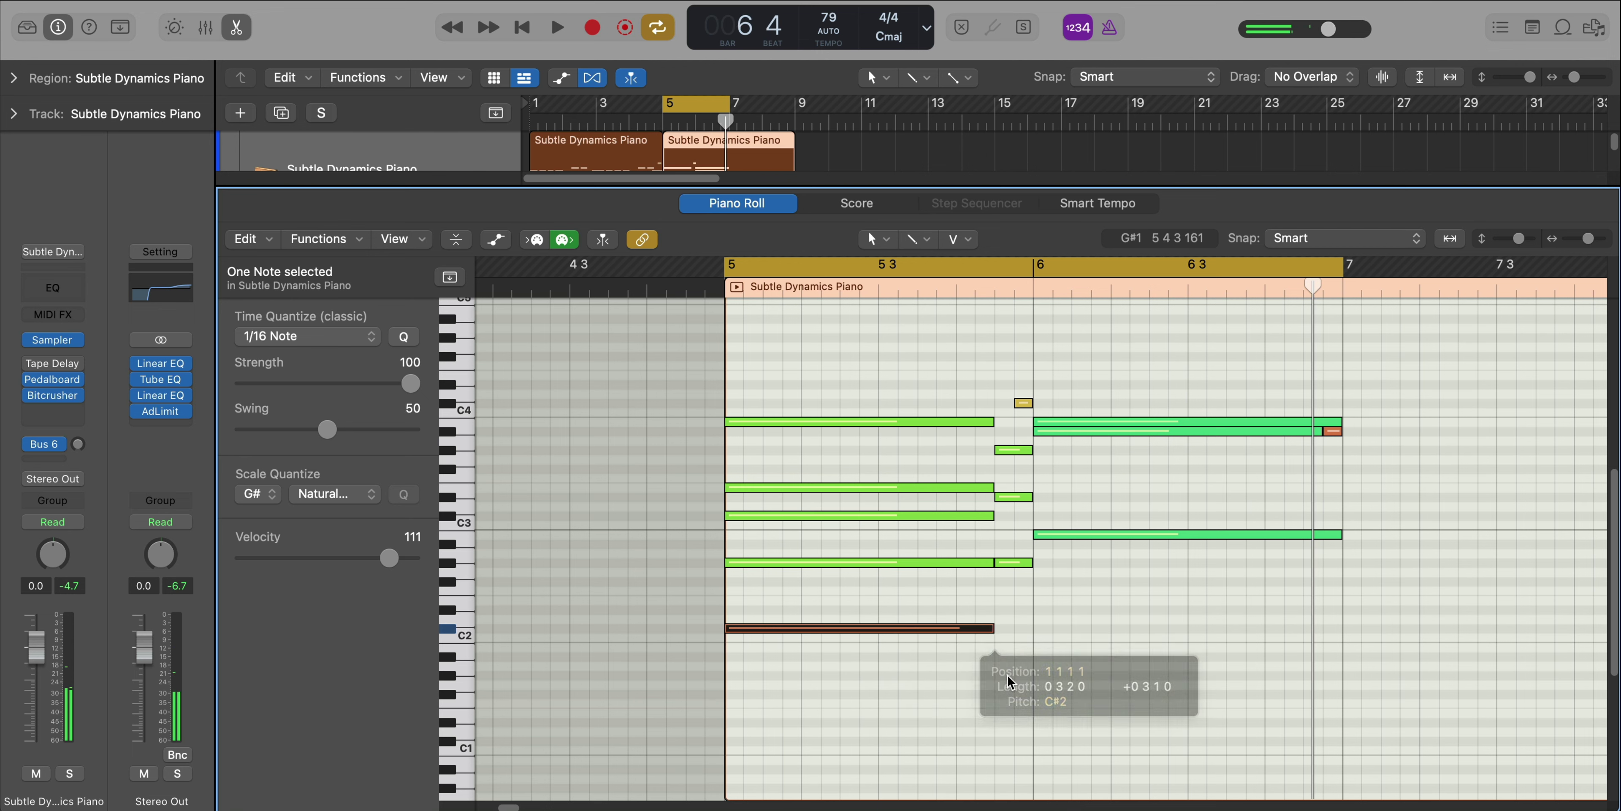
click(1020, 677)
drag(1265, 677, 1031, 686)
key(space)
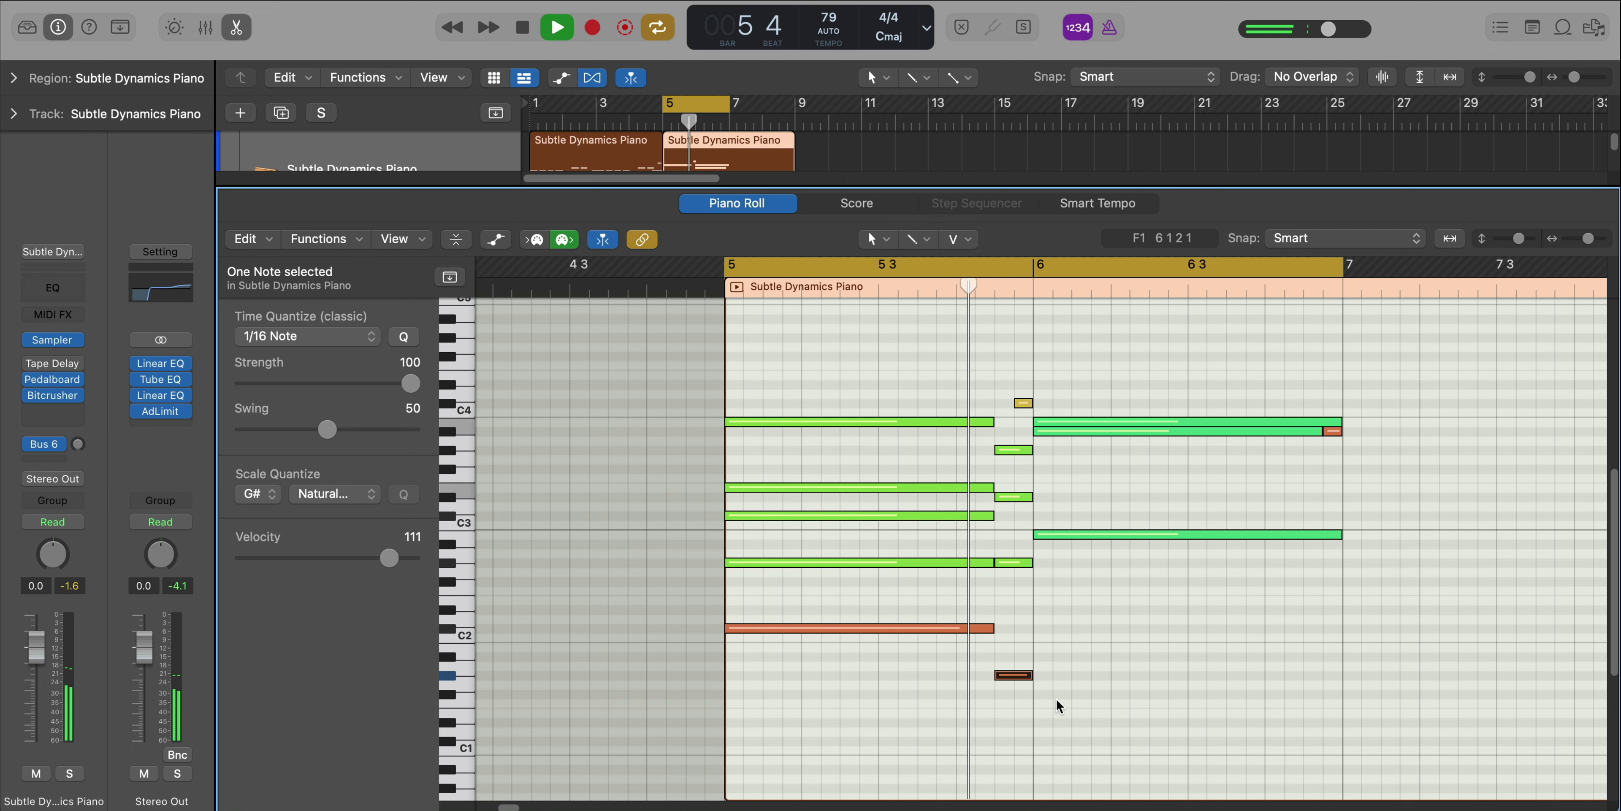
Add a G#0 bass note spanning all of bar 6 and play the loop
key(space)
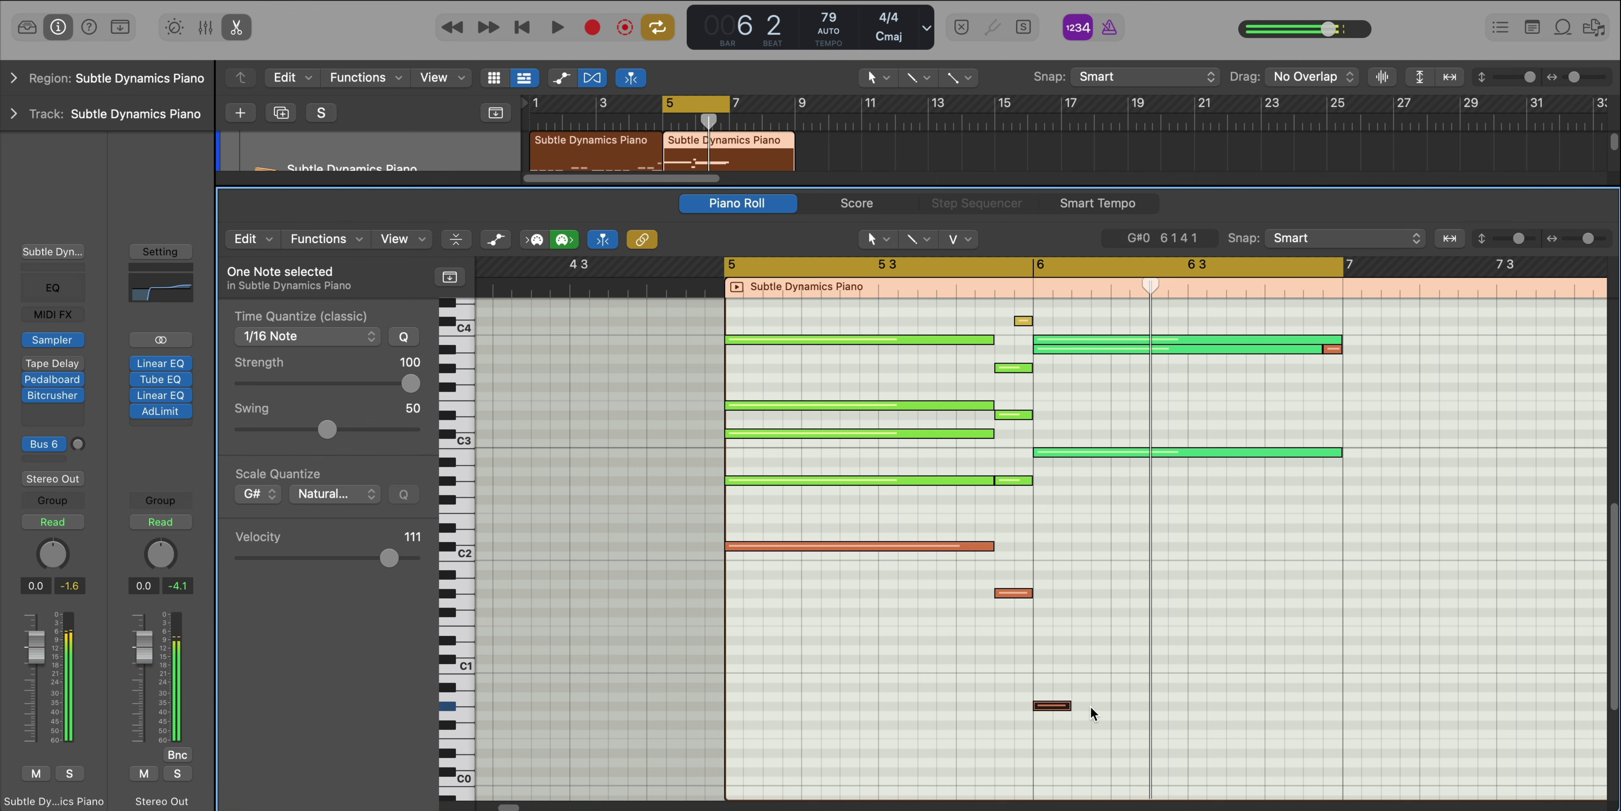
drag(1070, 705, 1341, 725)
key(space)
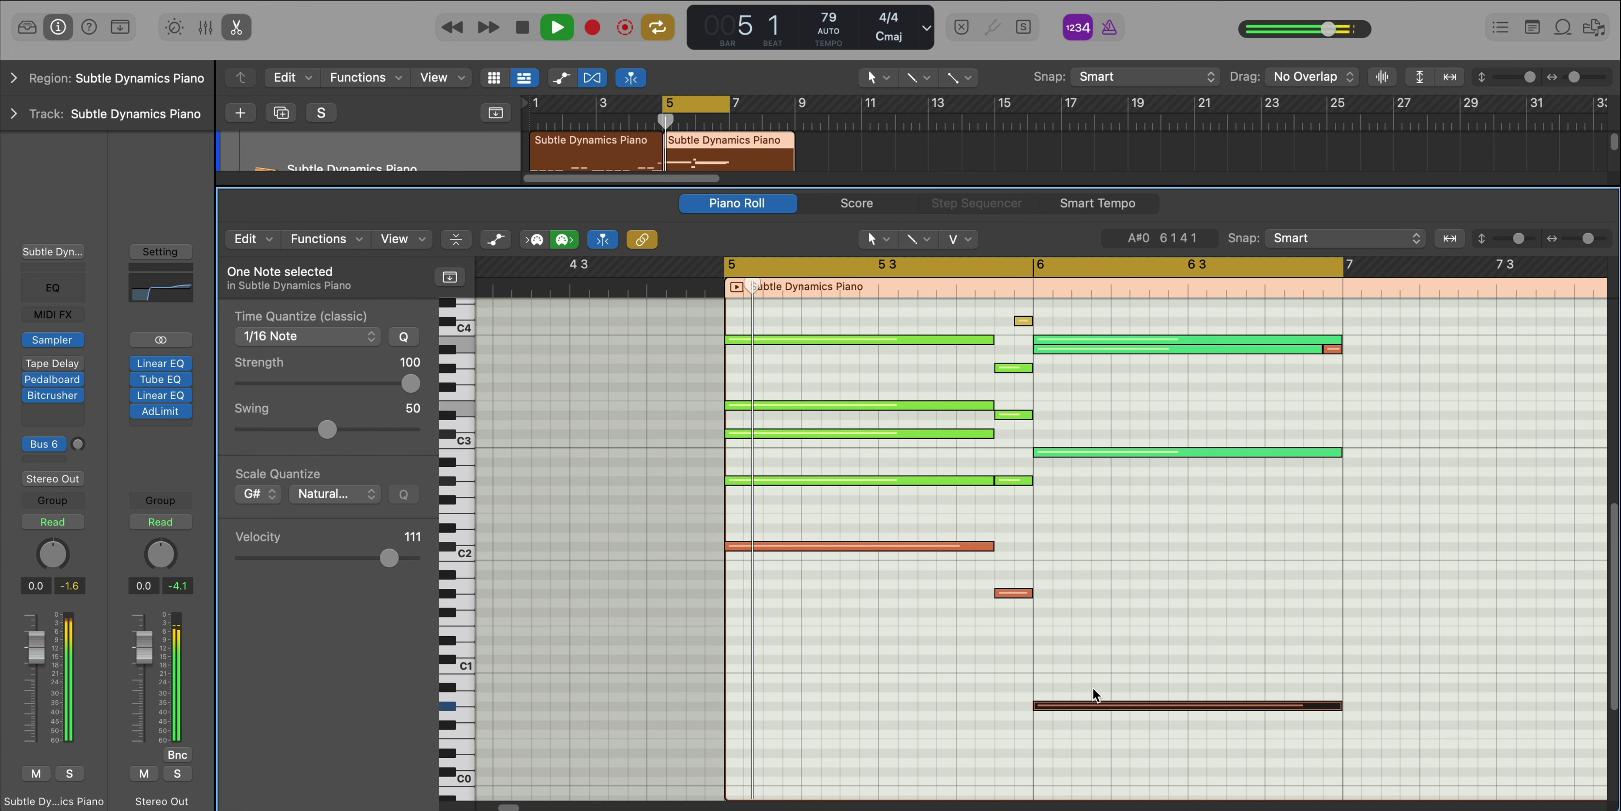
Select all the notes in bars 5 and 6 and repeat them across bars 7 and 8
scroll(1095, 690, down, 3)
scroll(1095, 691, down, 3)
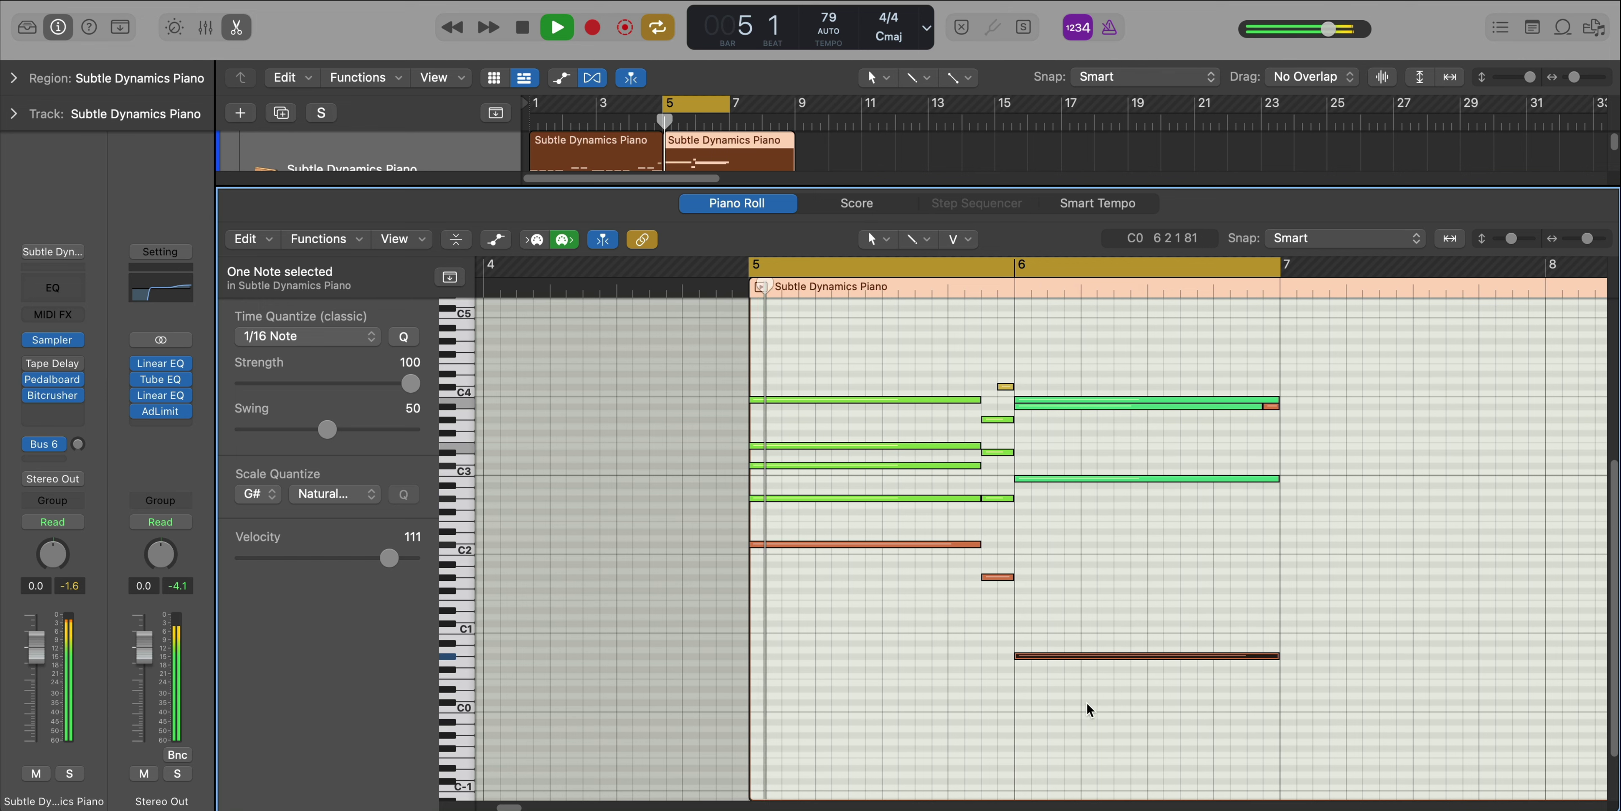
scroll(1078, 682, down, 5)
key(space)
drag(1209, 736, 799, 414)
key(super+r)
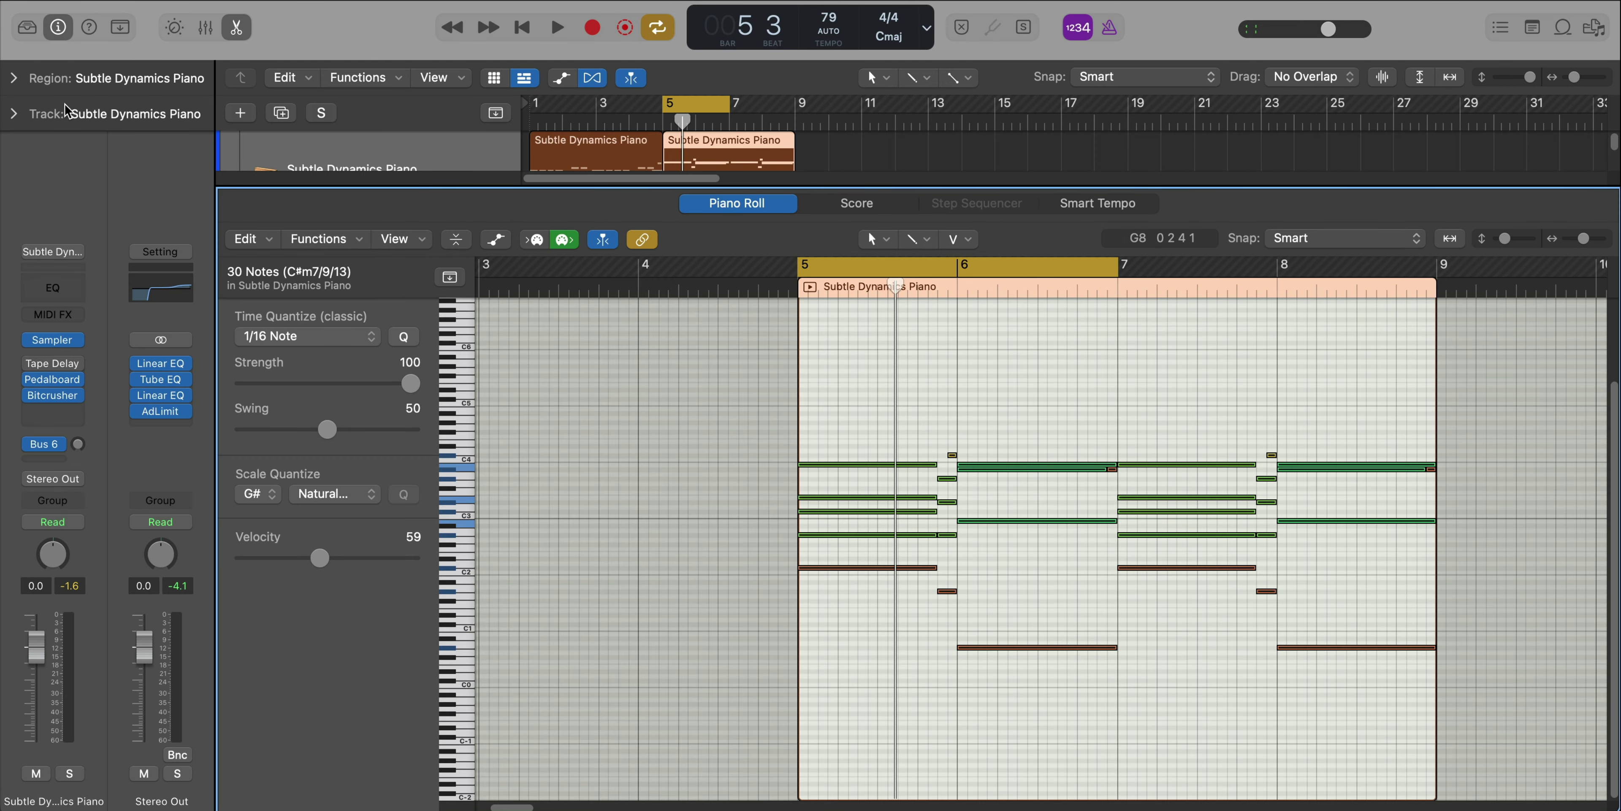
Set the second piano region's quantize to 1/16 Note and its Q-Flam to +22 ticks, and play it
click(14, 78)
click(130, 144)
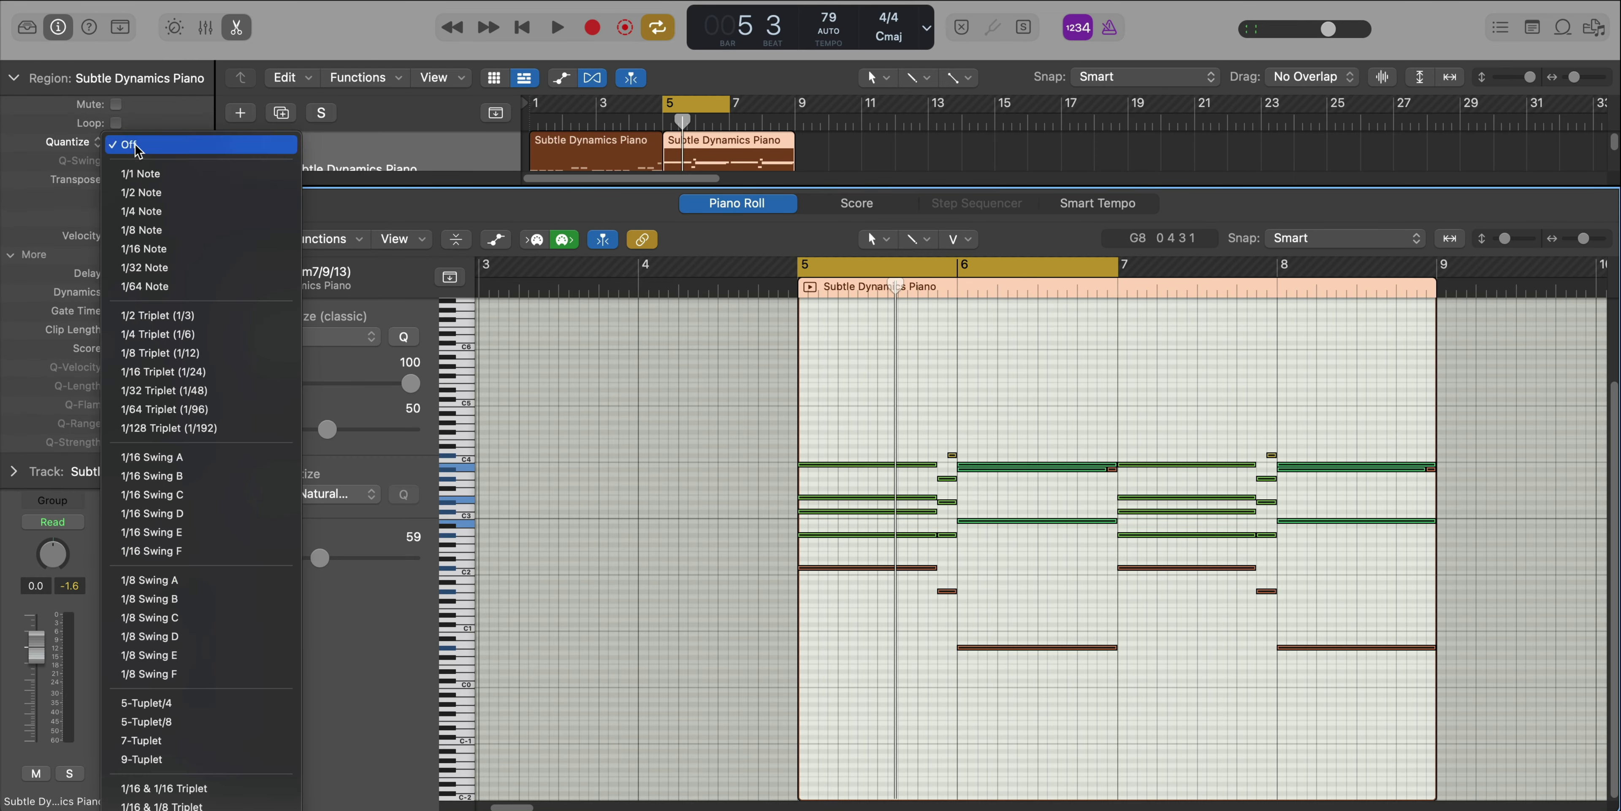
key(Return)
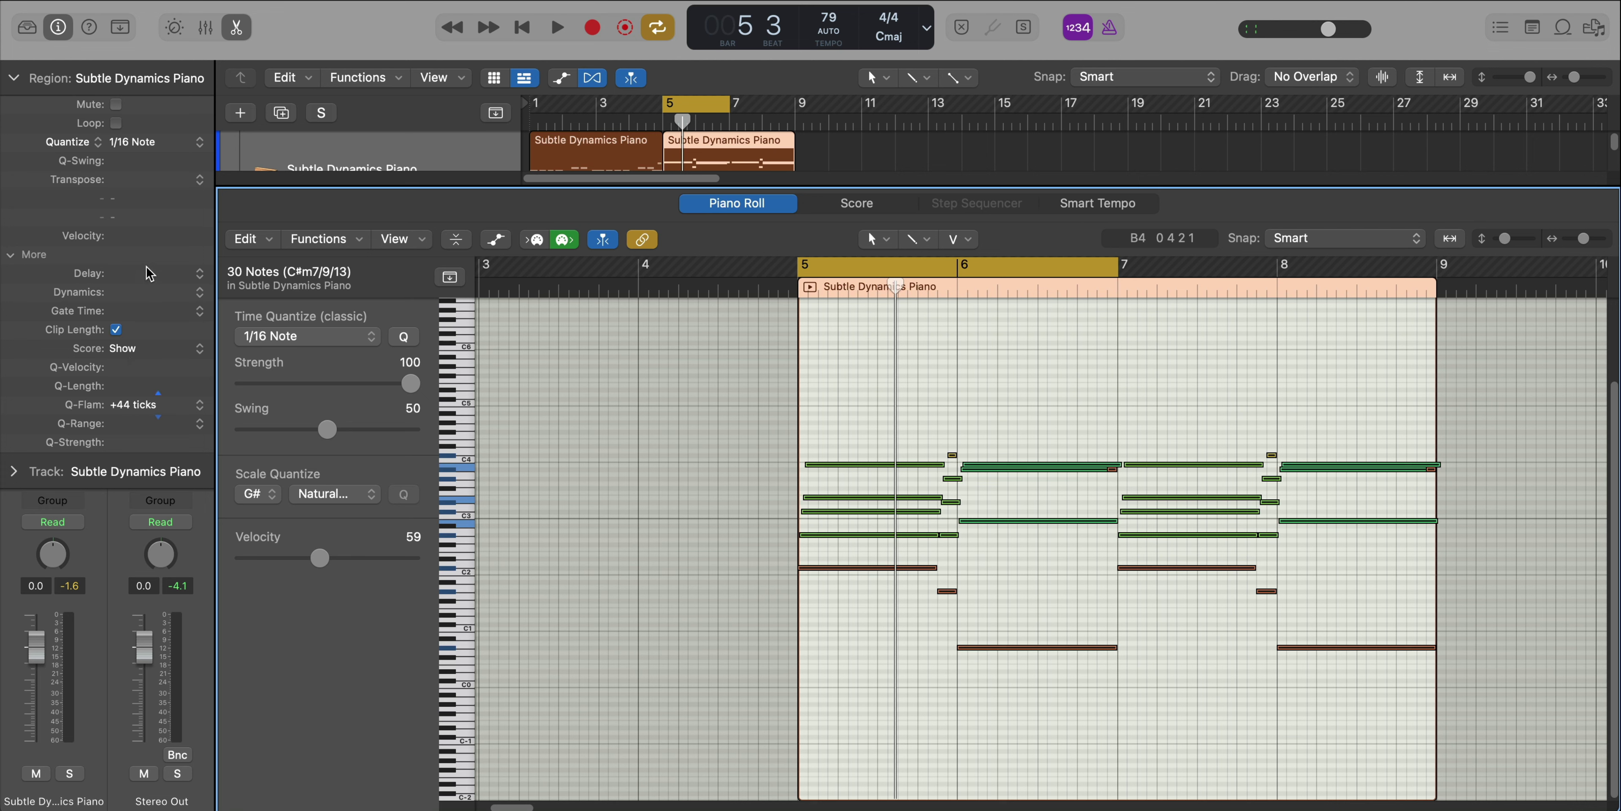
key(space)
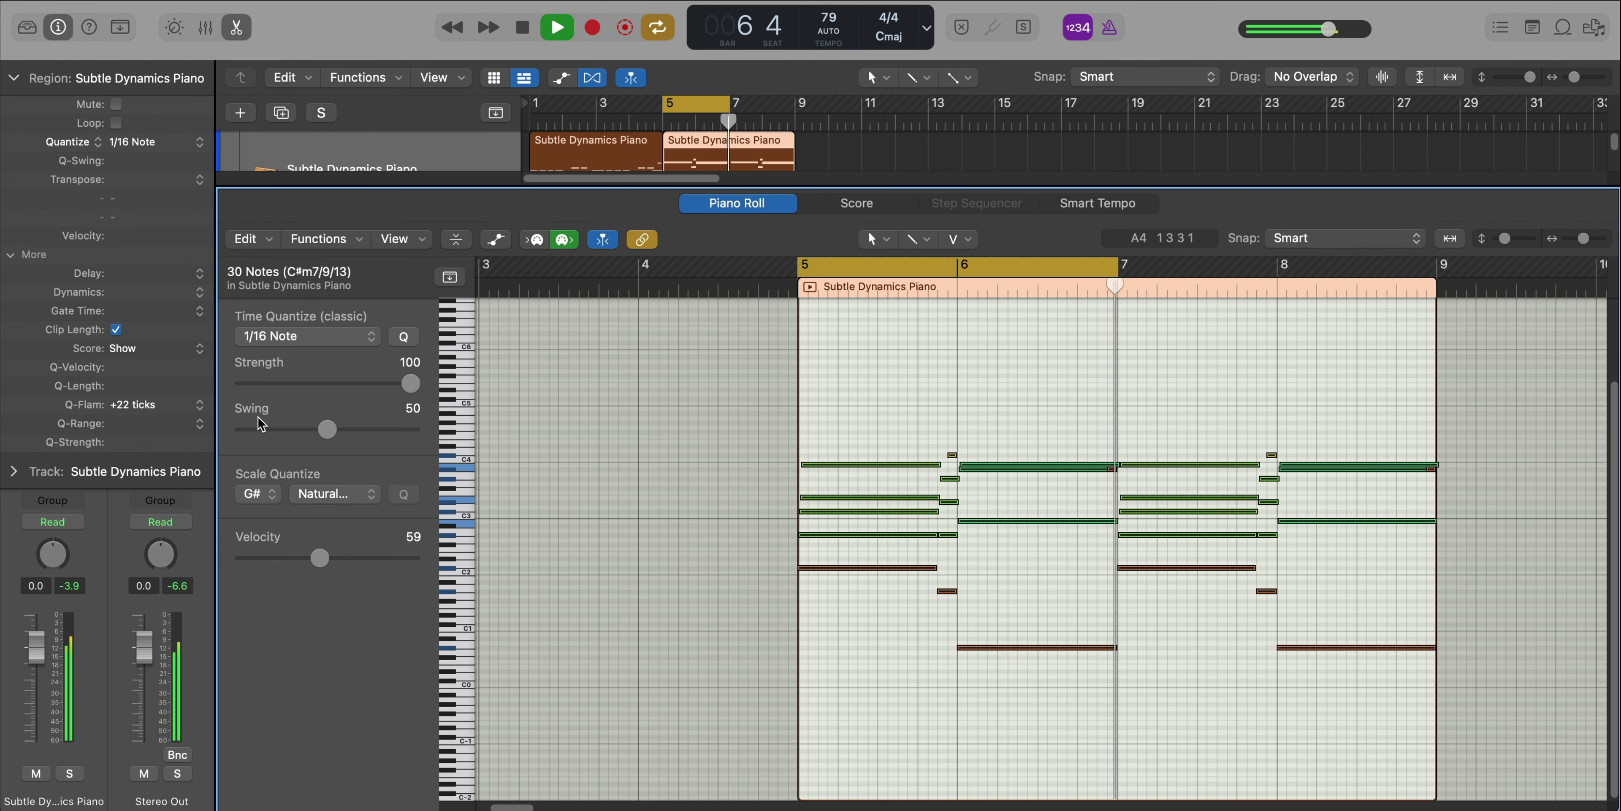
Hide the Piano Roll and add a new software instrument track
key(x)
key(x)
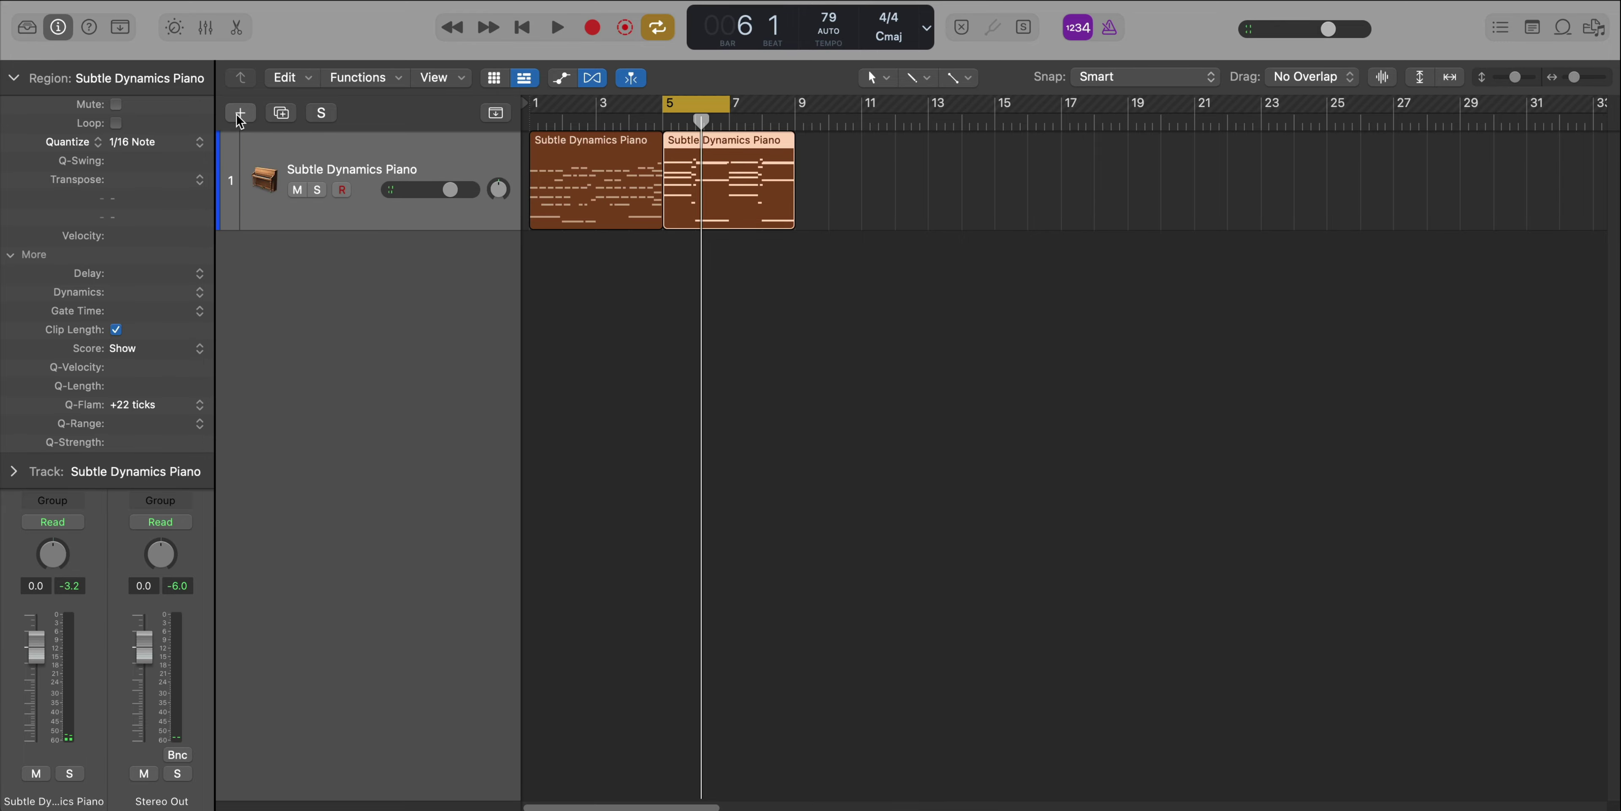
click(240, 113)
key(Return)
Load the 8am in Charlotte Drum Kit from the user Drum Kits patches onto the new track and close the Library
click(27, 29)
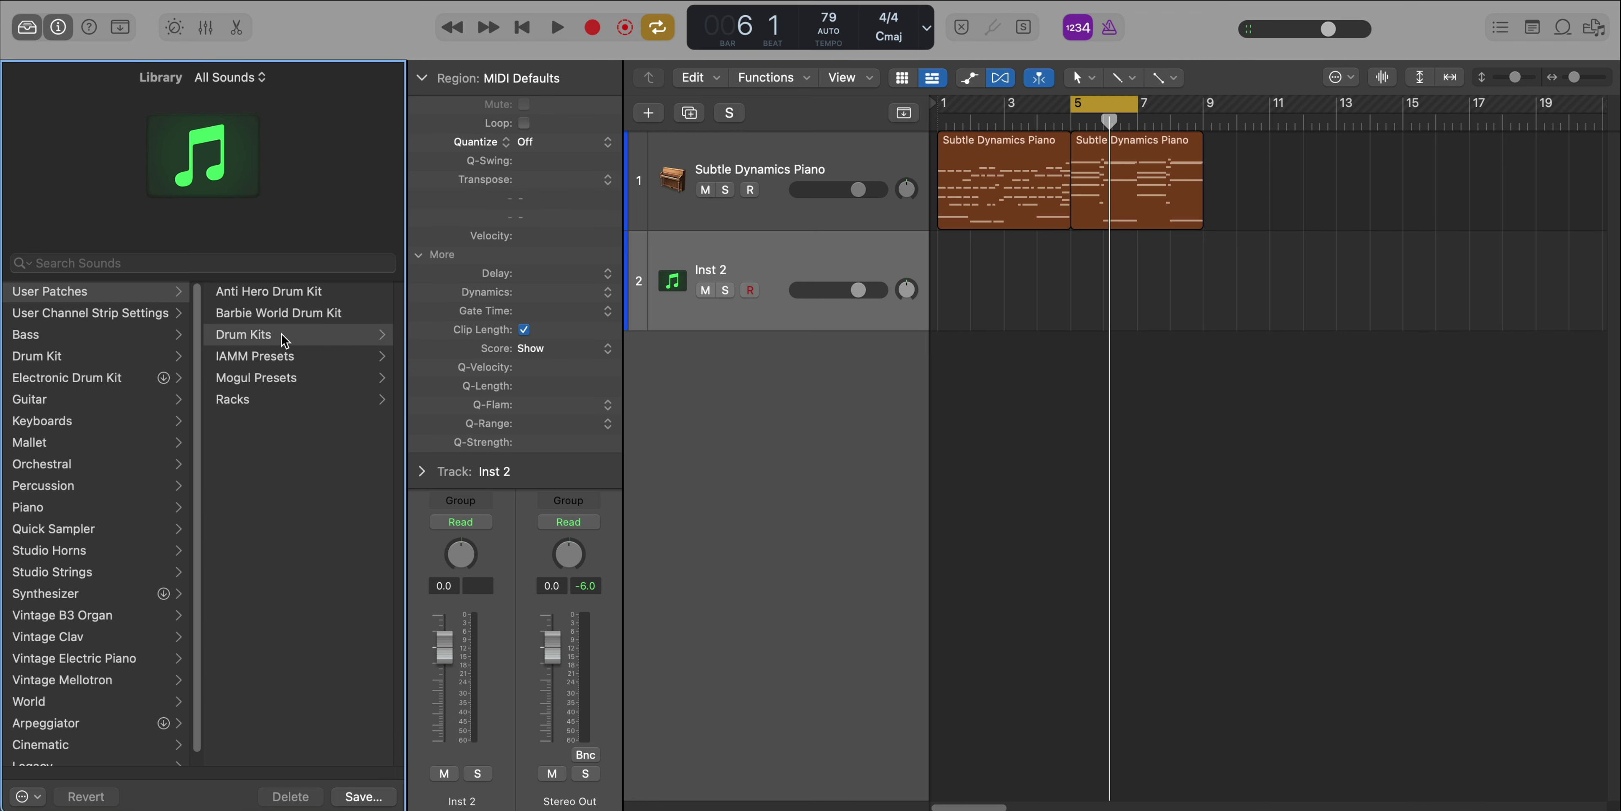
click(281, 334)
scroll(271, 508, down, 3)
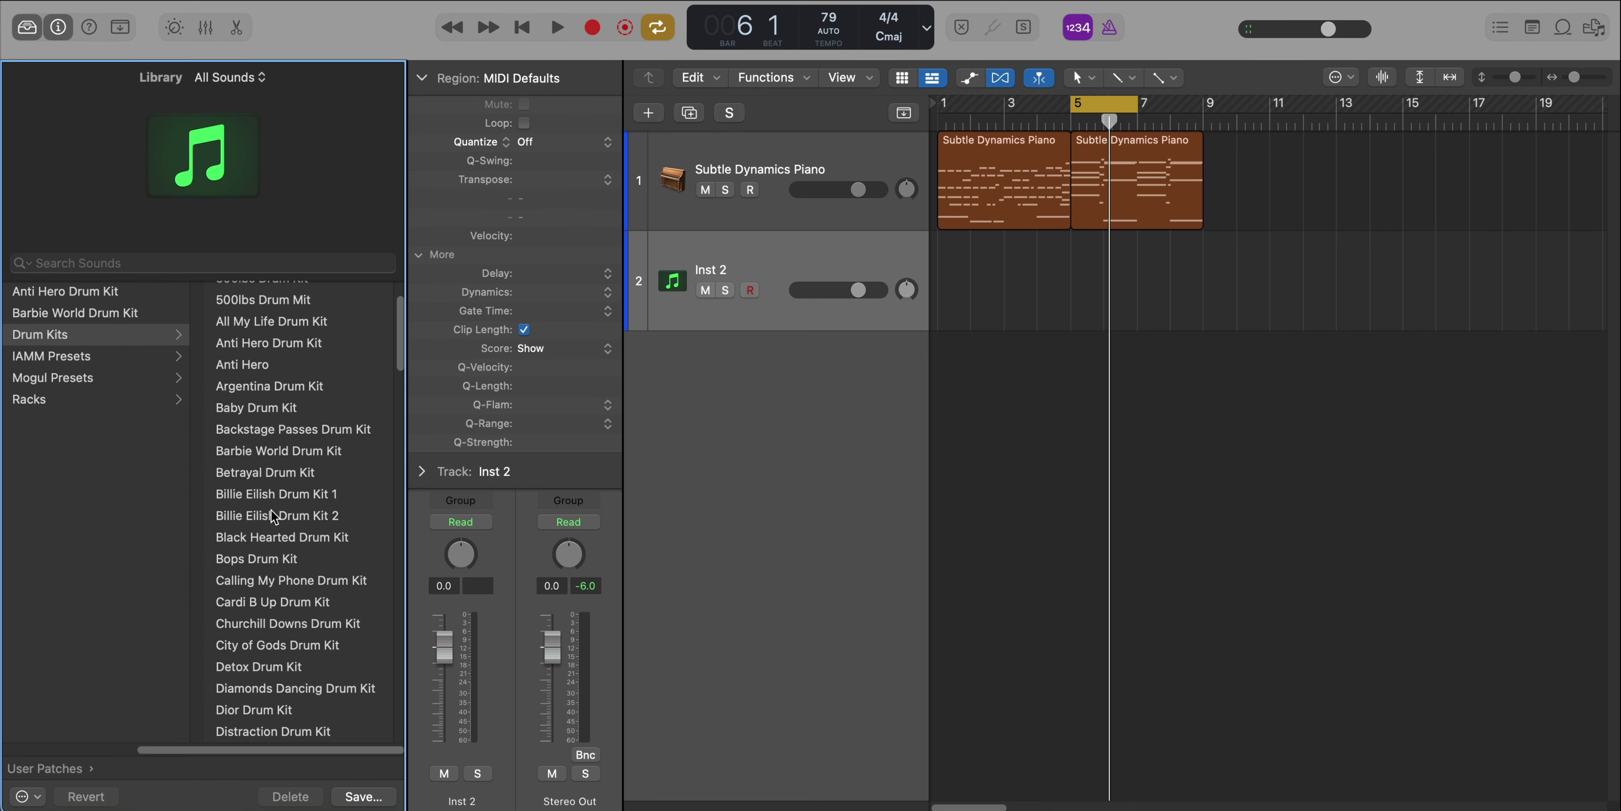
scroll(271, 508, up, 3)
click(287, 293)
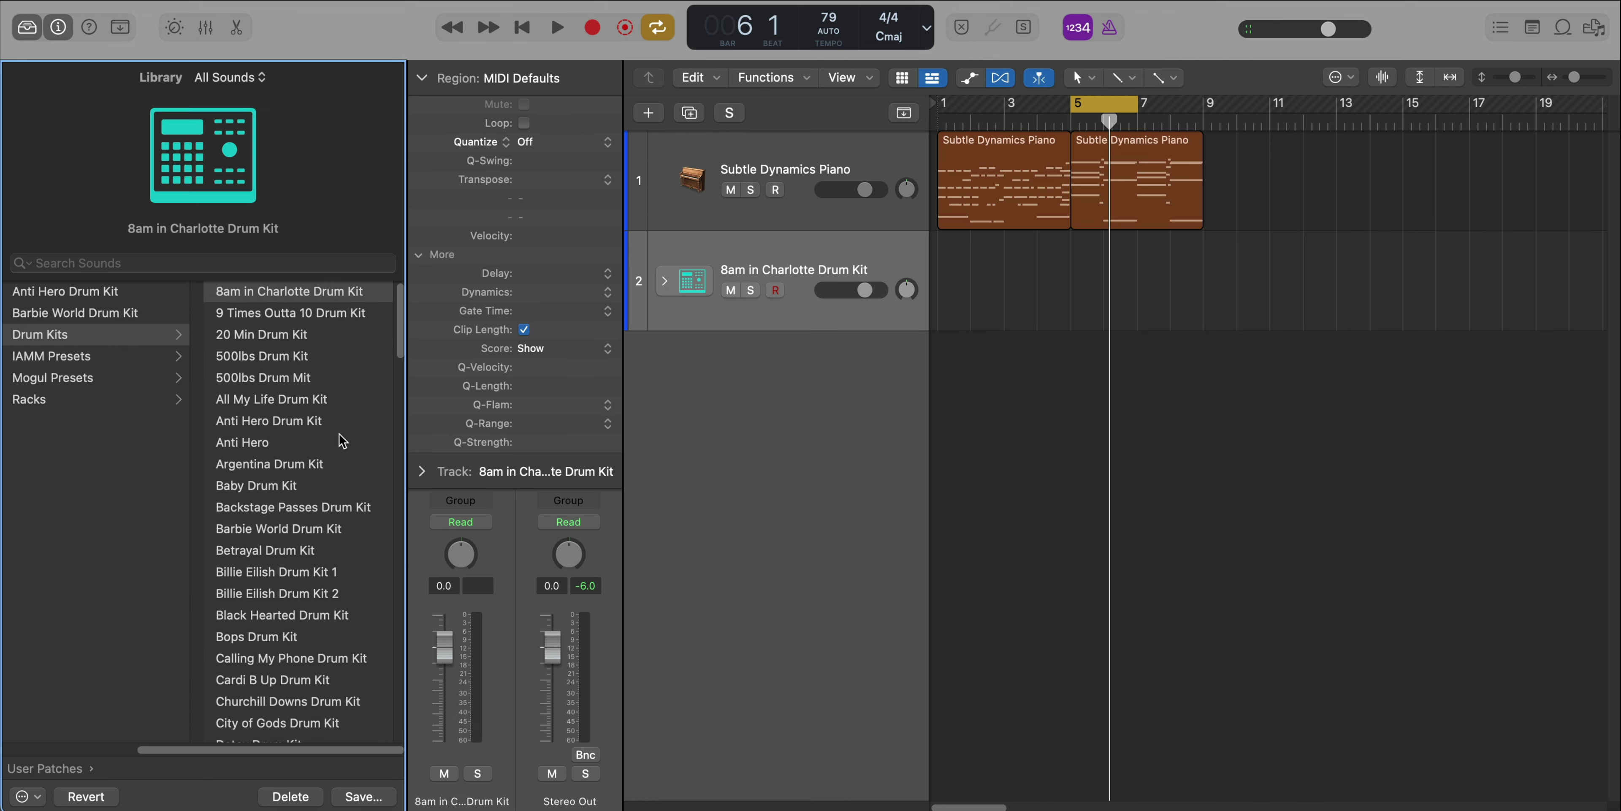
click(27, 27)
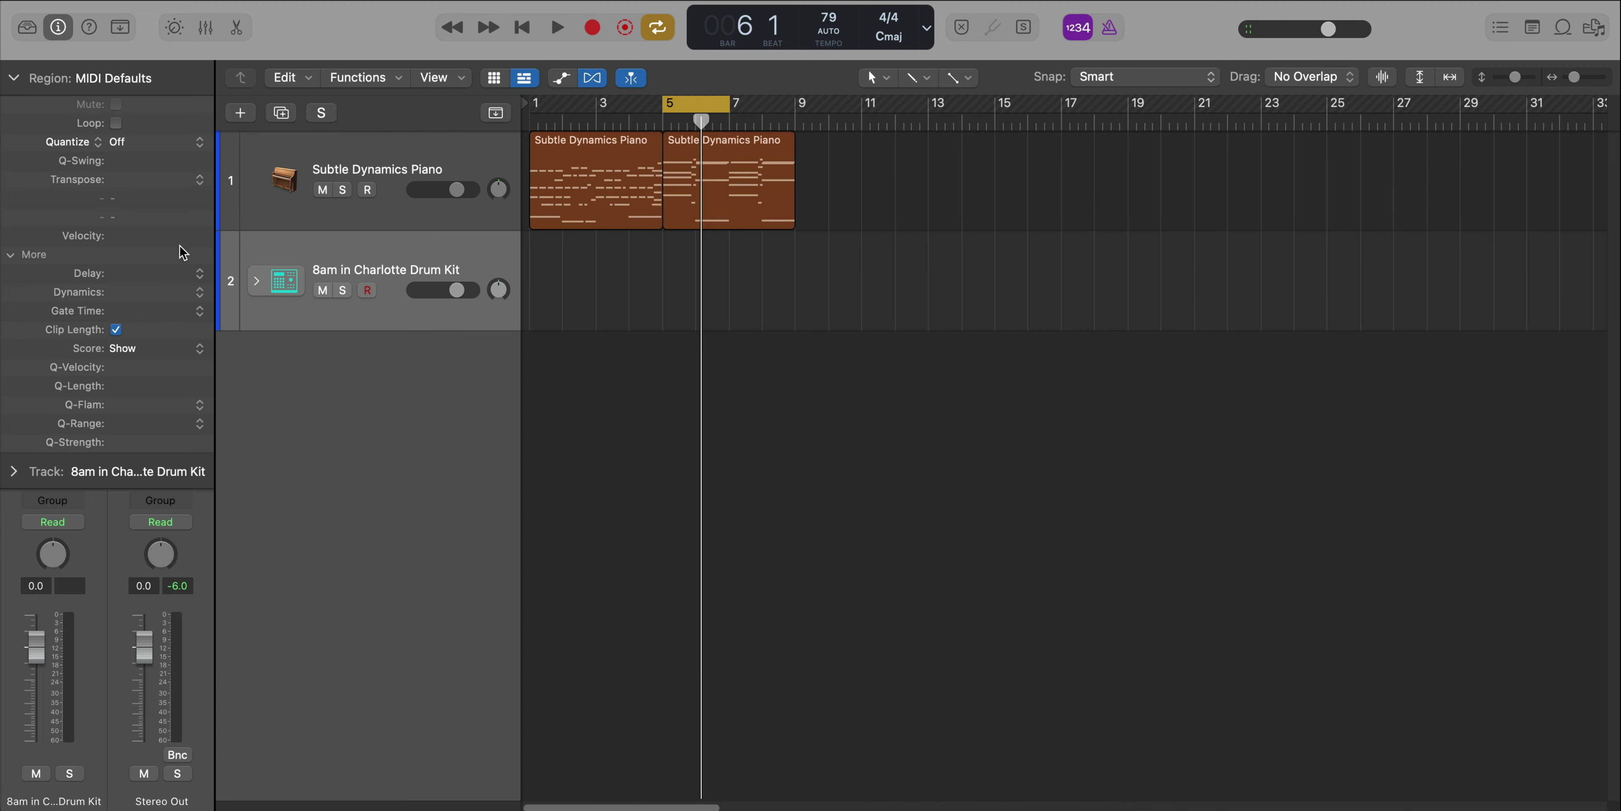
Create a snare pattern region at bar 5 in the drum kit stack with hits on steps 5 and 13, and play it
click(256, 282)
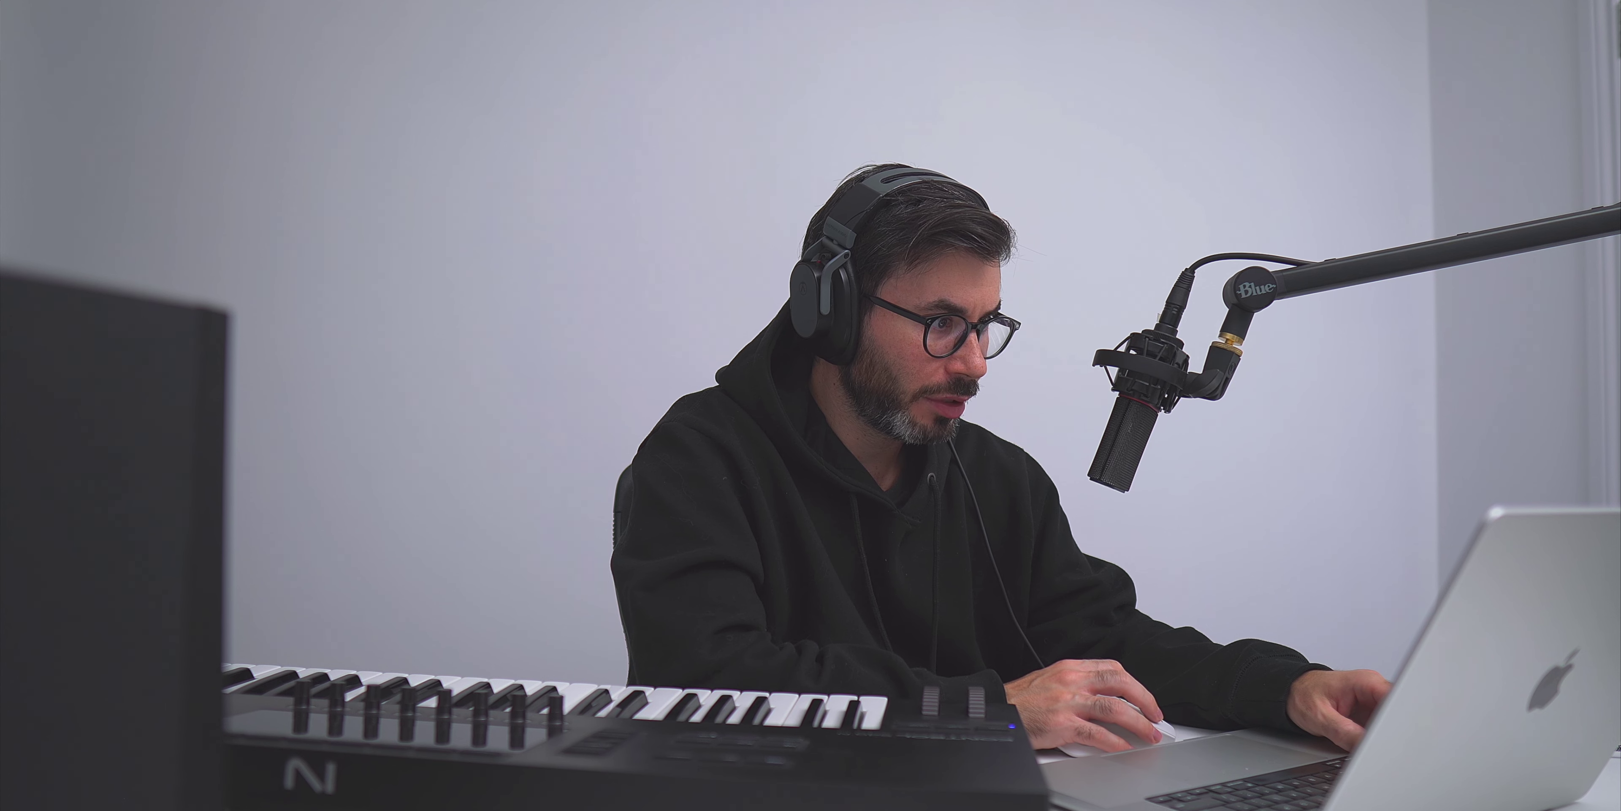
right_click(674, 380)
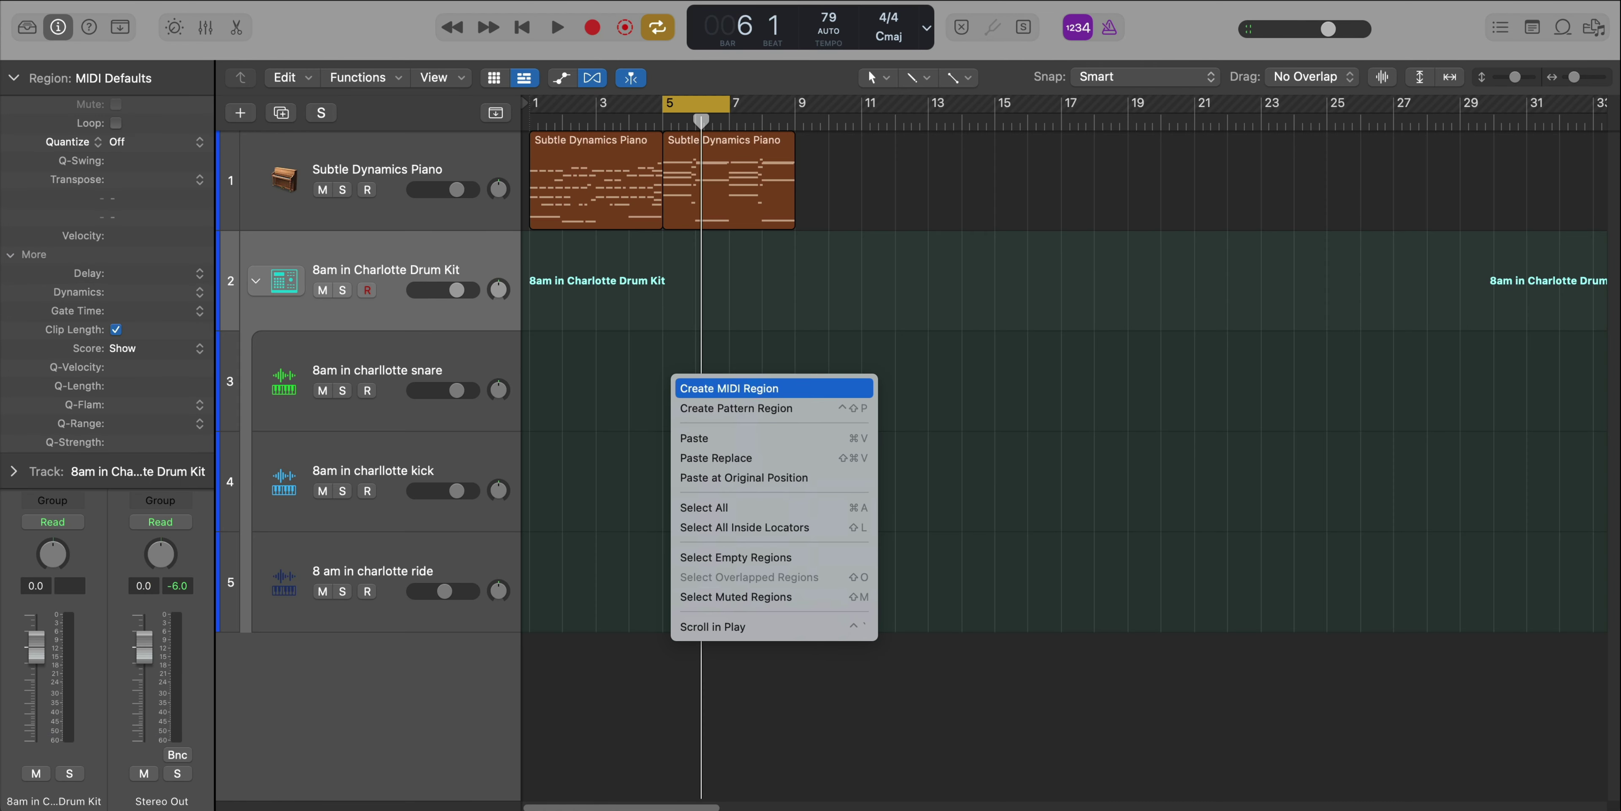
click(687, 409)
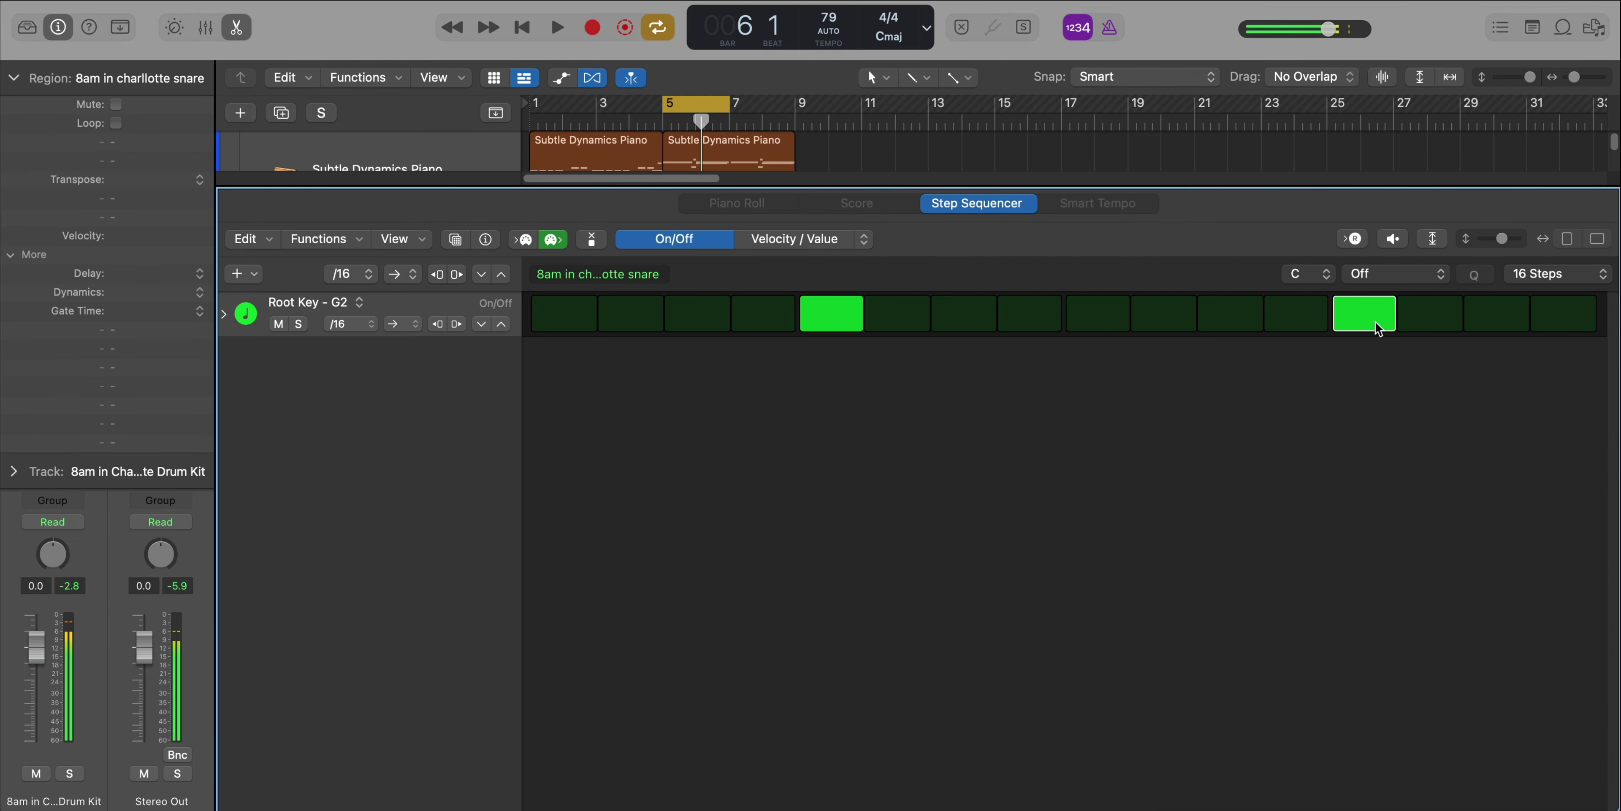
key(x)
key(x)
key(space)
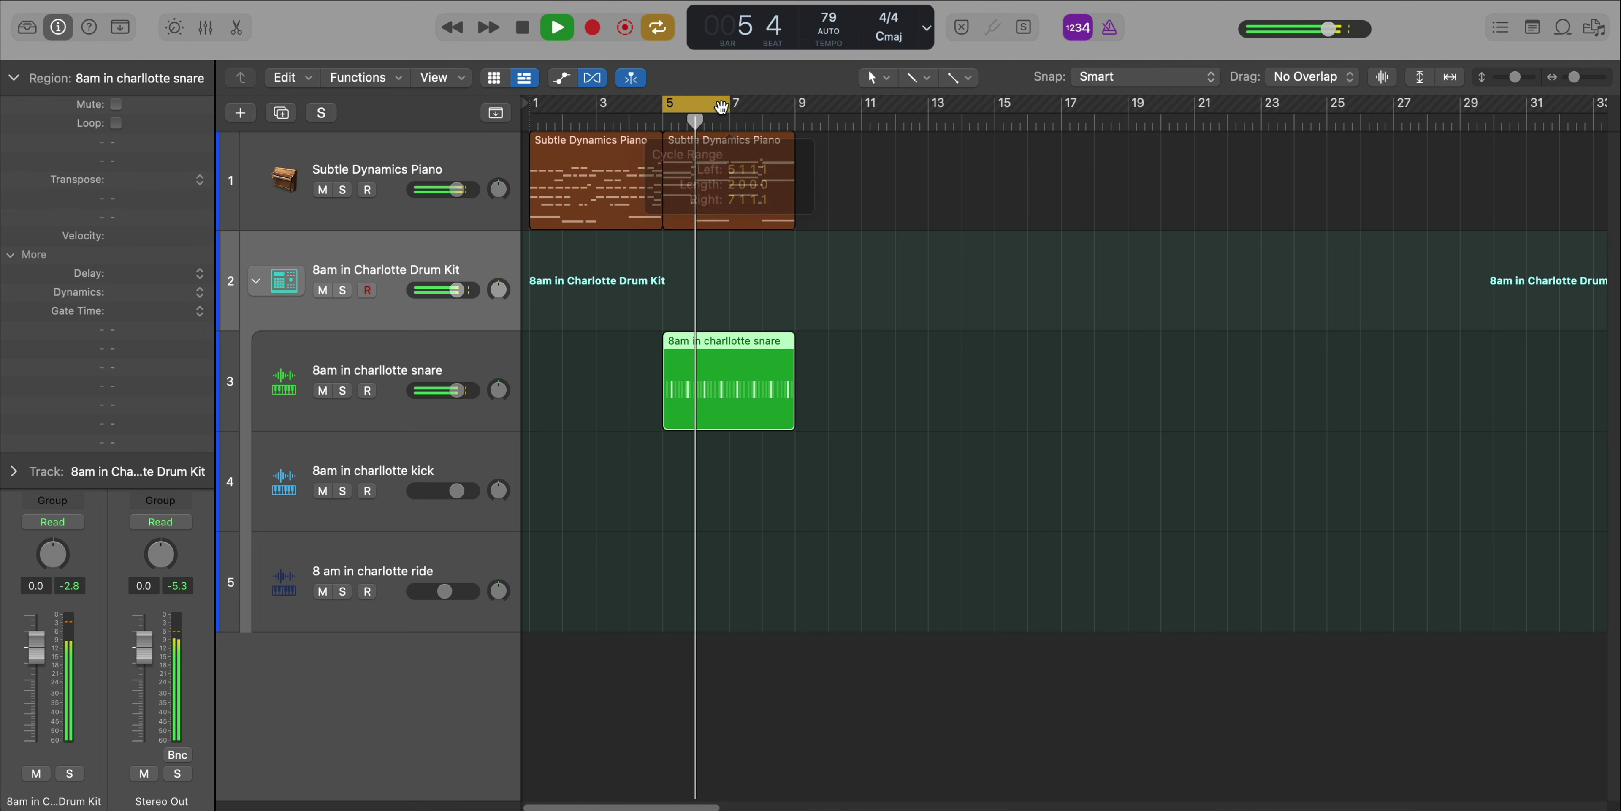
Extend the cycle range to bar 9 and create a 64-step kick pattern region at bar 5 with hits on steps 1, 9, 17, 25 and 27
drag(725, 107, 795, 117)
click(689, 476)
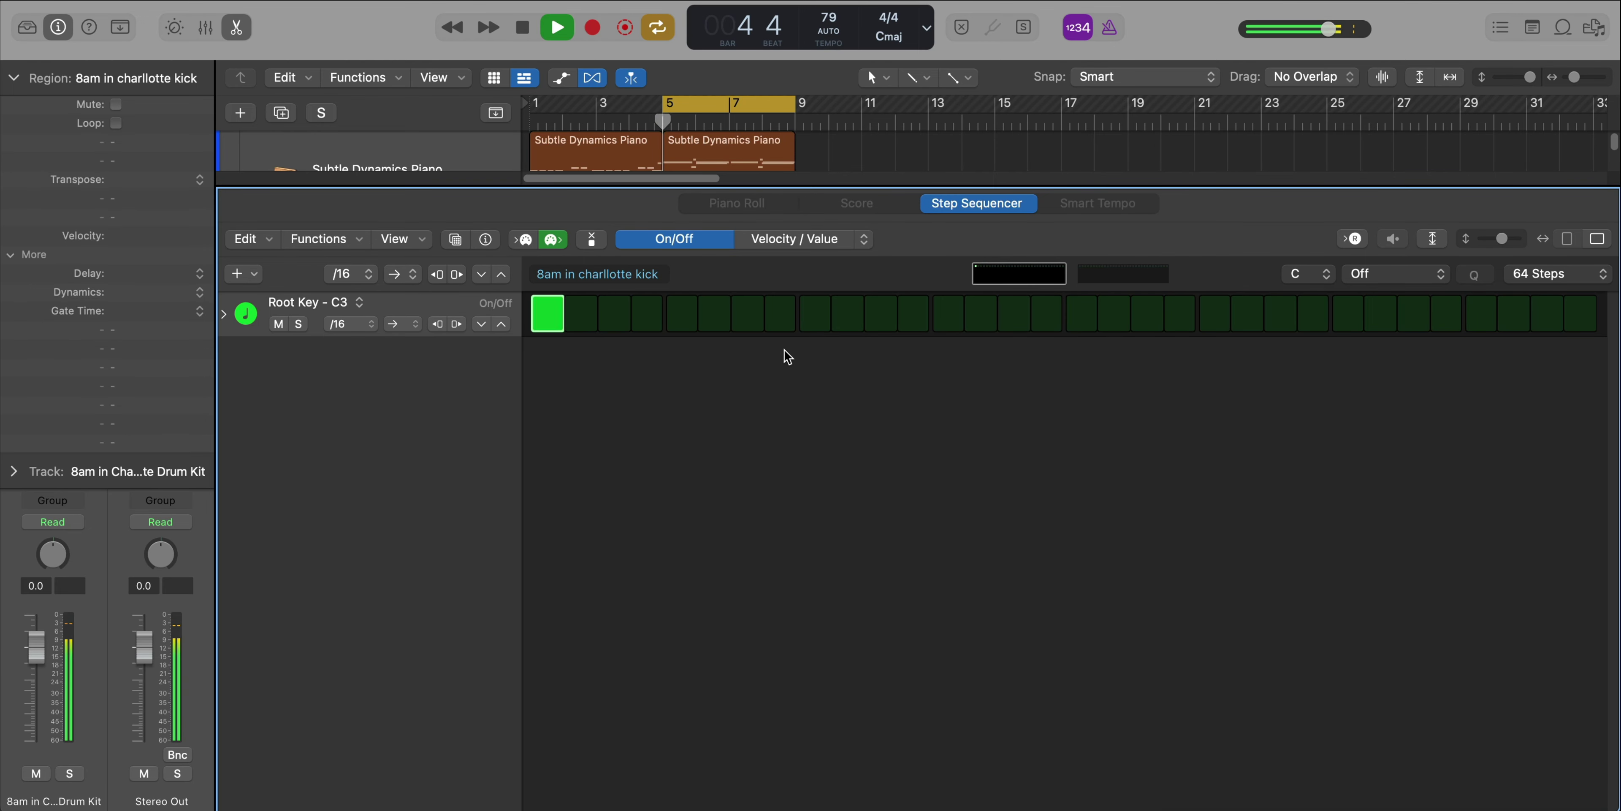
click(816, 320)
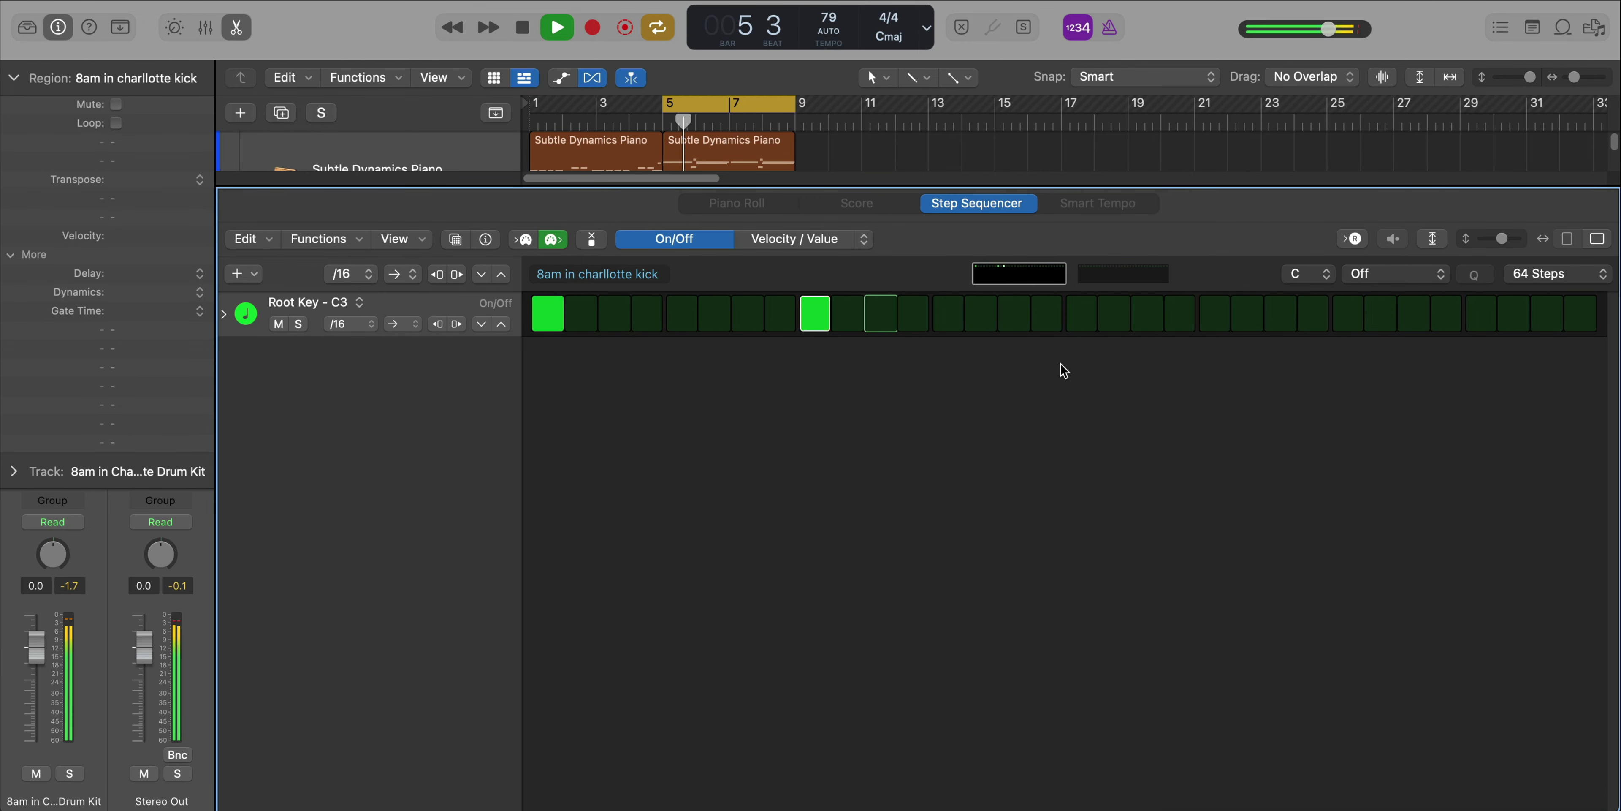
click(1081, 319)
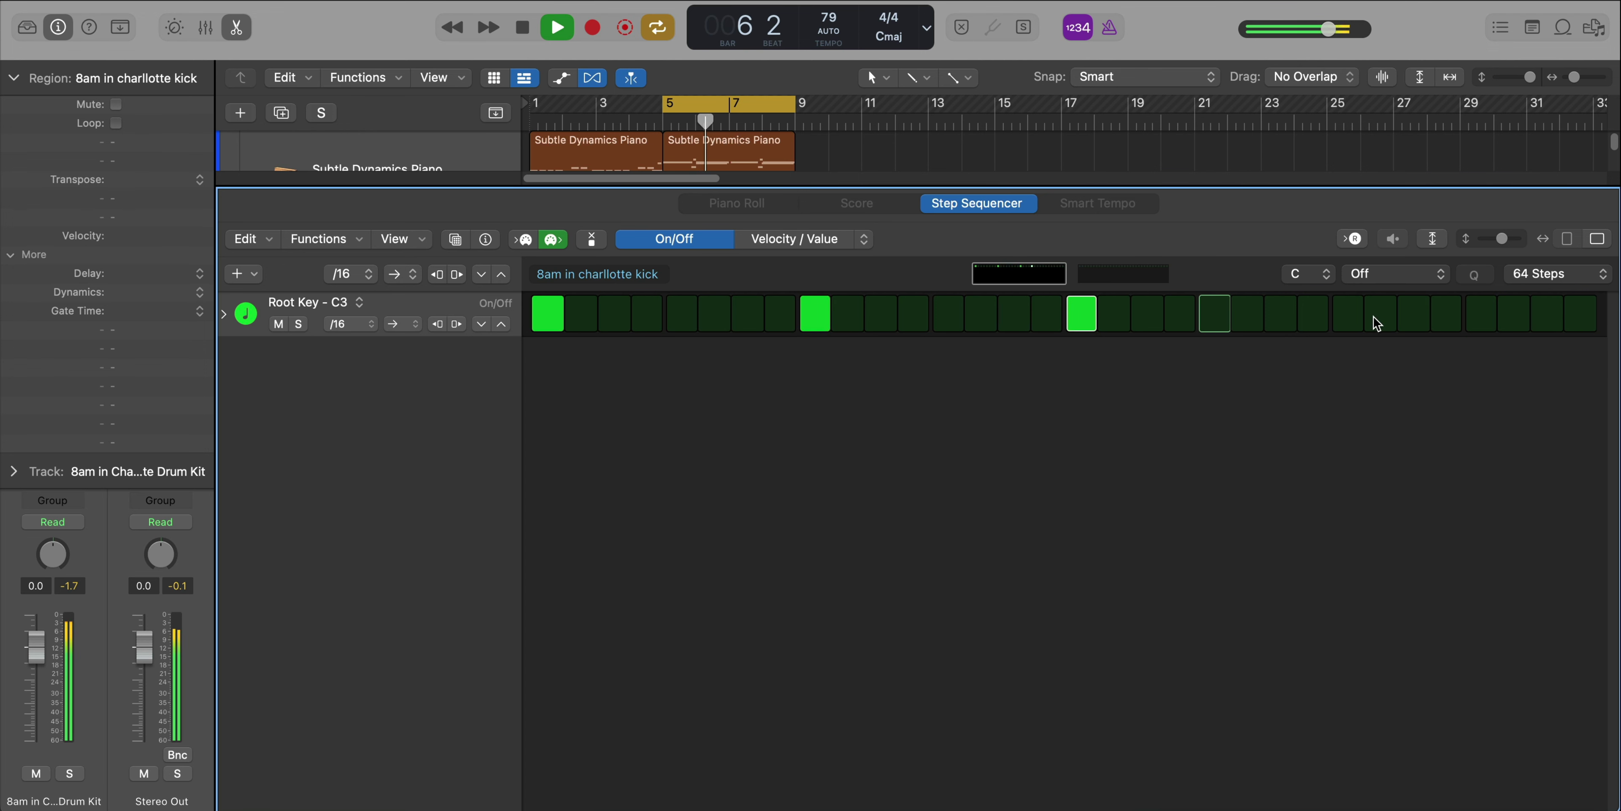
click(1412, 320)
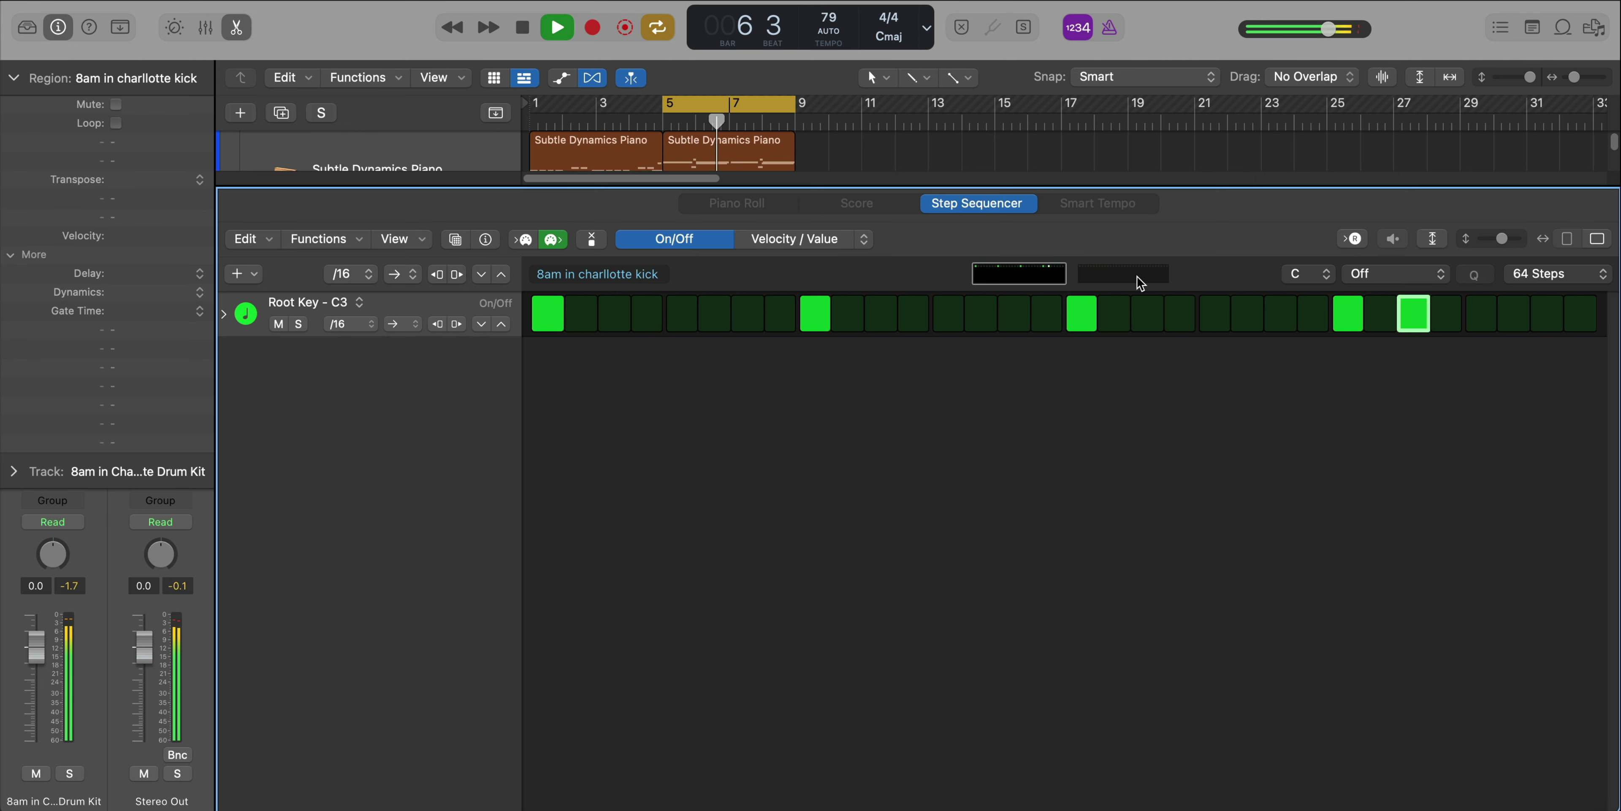
Add kick hits on steps 1, 9, 17 and 25 of the pattern's second half, keeping 64 steps, and close the Step Sequencer
click(1521, 285)
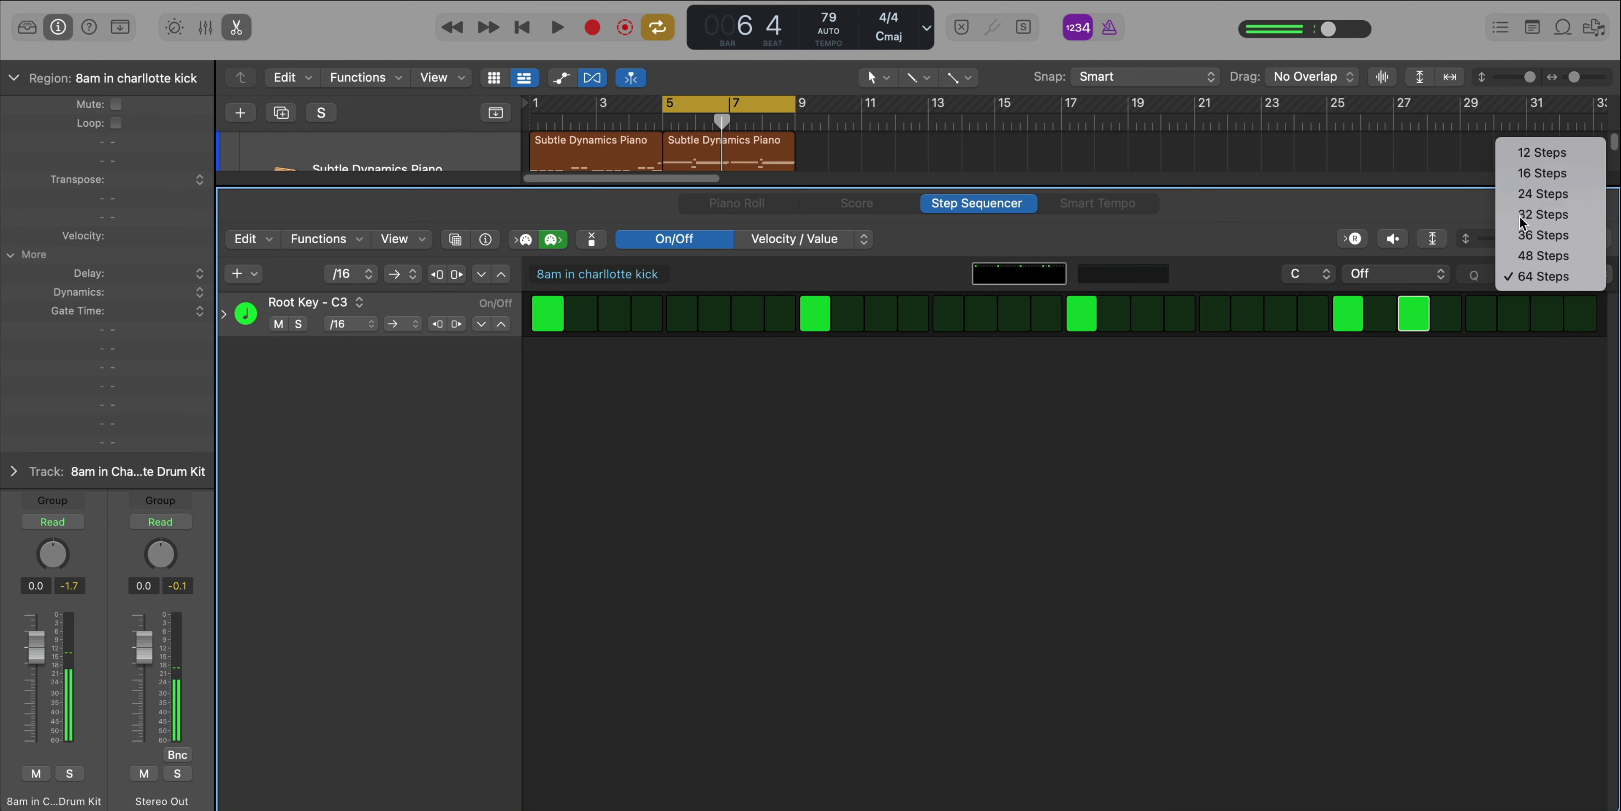
click(1520, 217)
click(1528, 274)
click(1530, 337)
click(1096, 274)
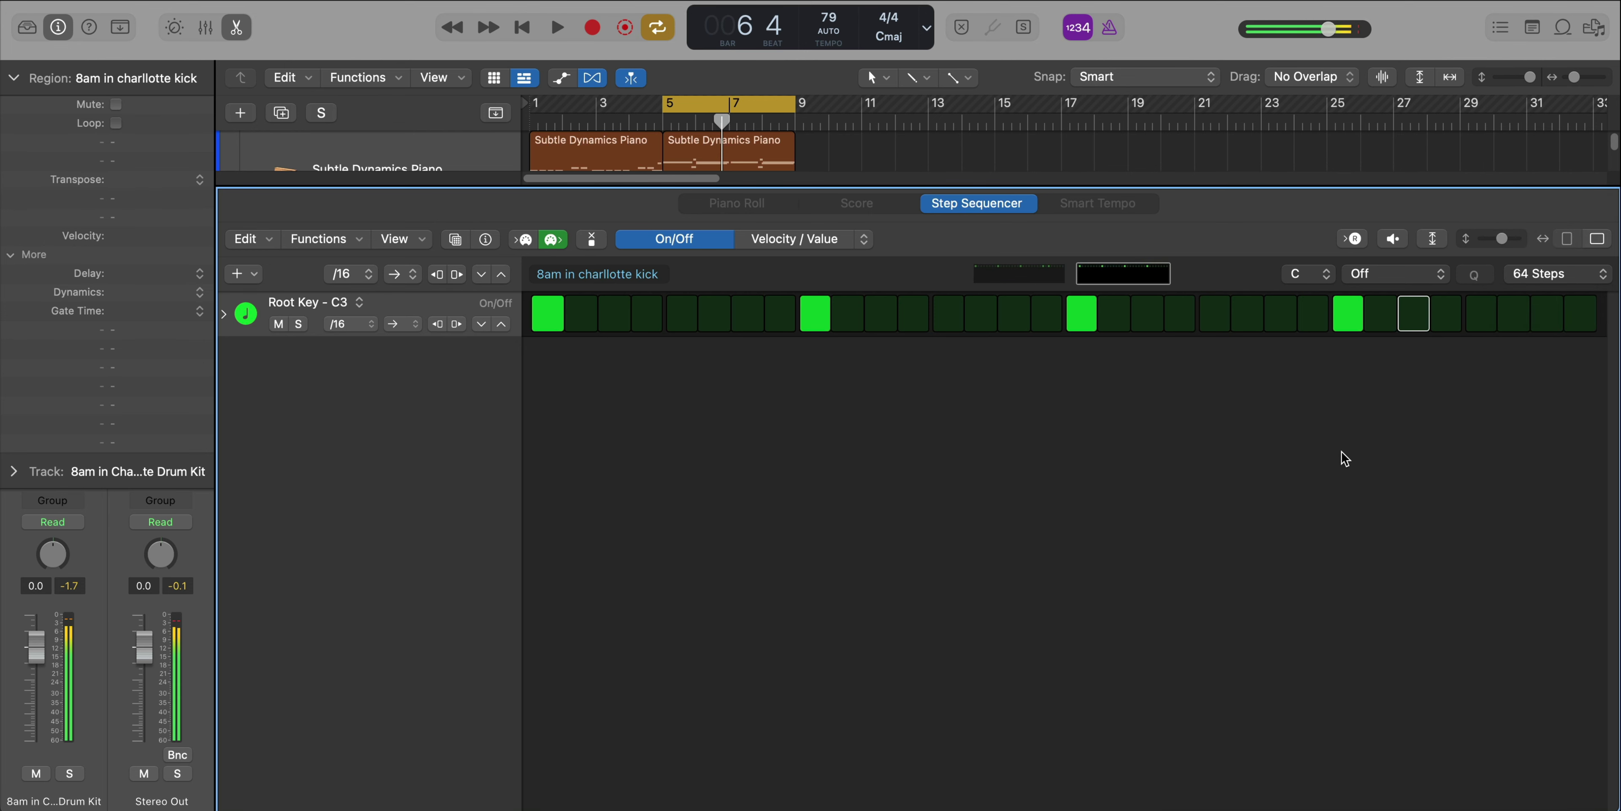
key(x)
key(x)
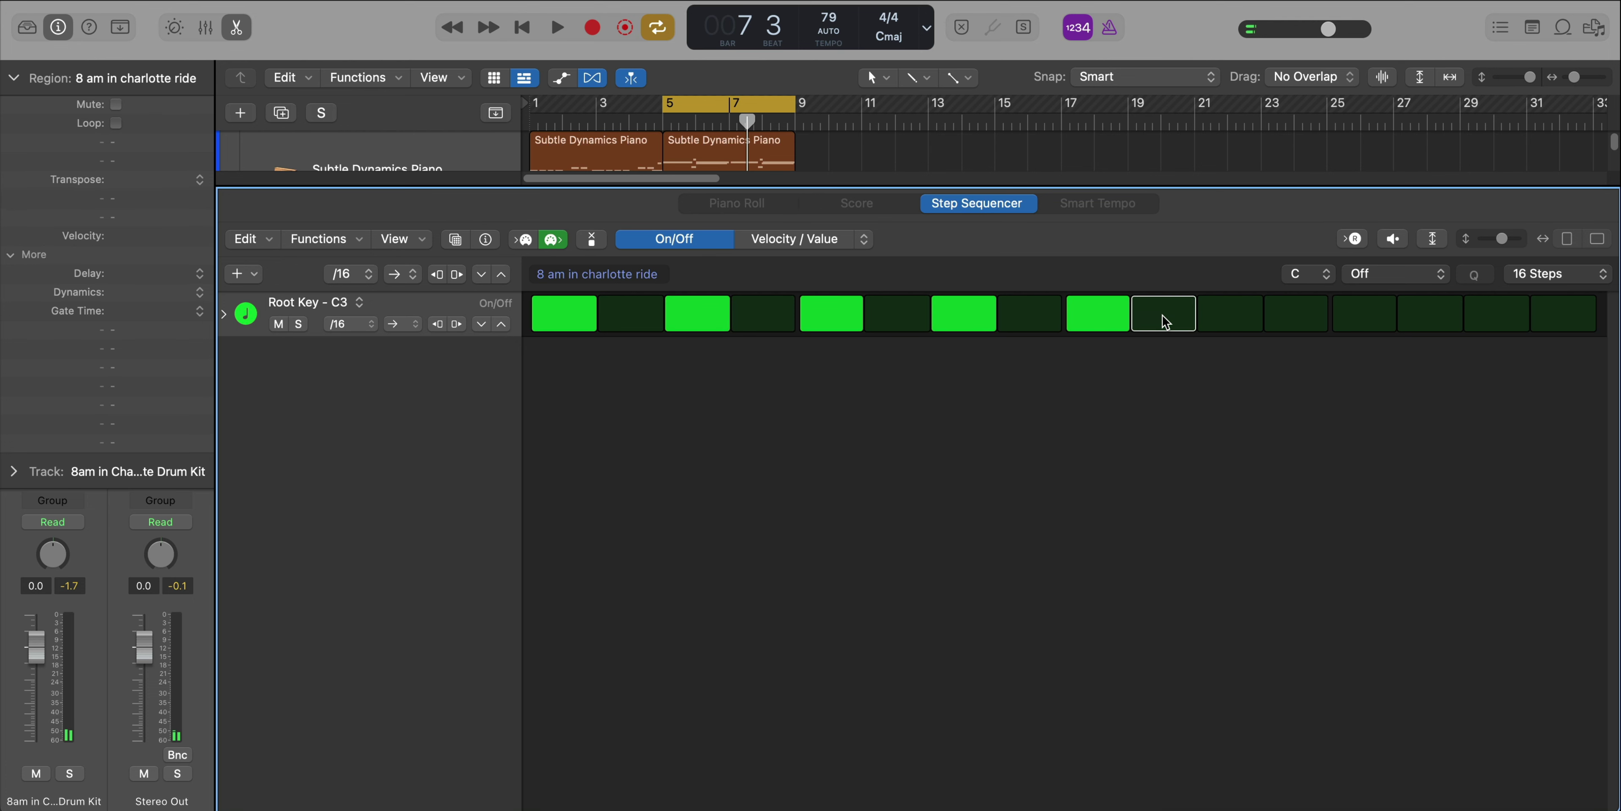
Create a 16-step ride pattern at bar 5 with hits on the odd steps, lowering every second hit's velocity to about 40 to 50
click(790, 239)
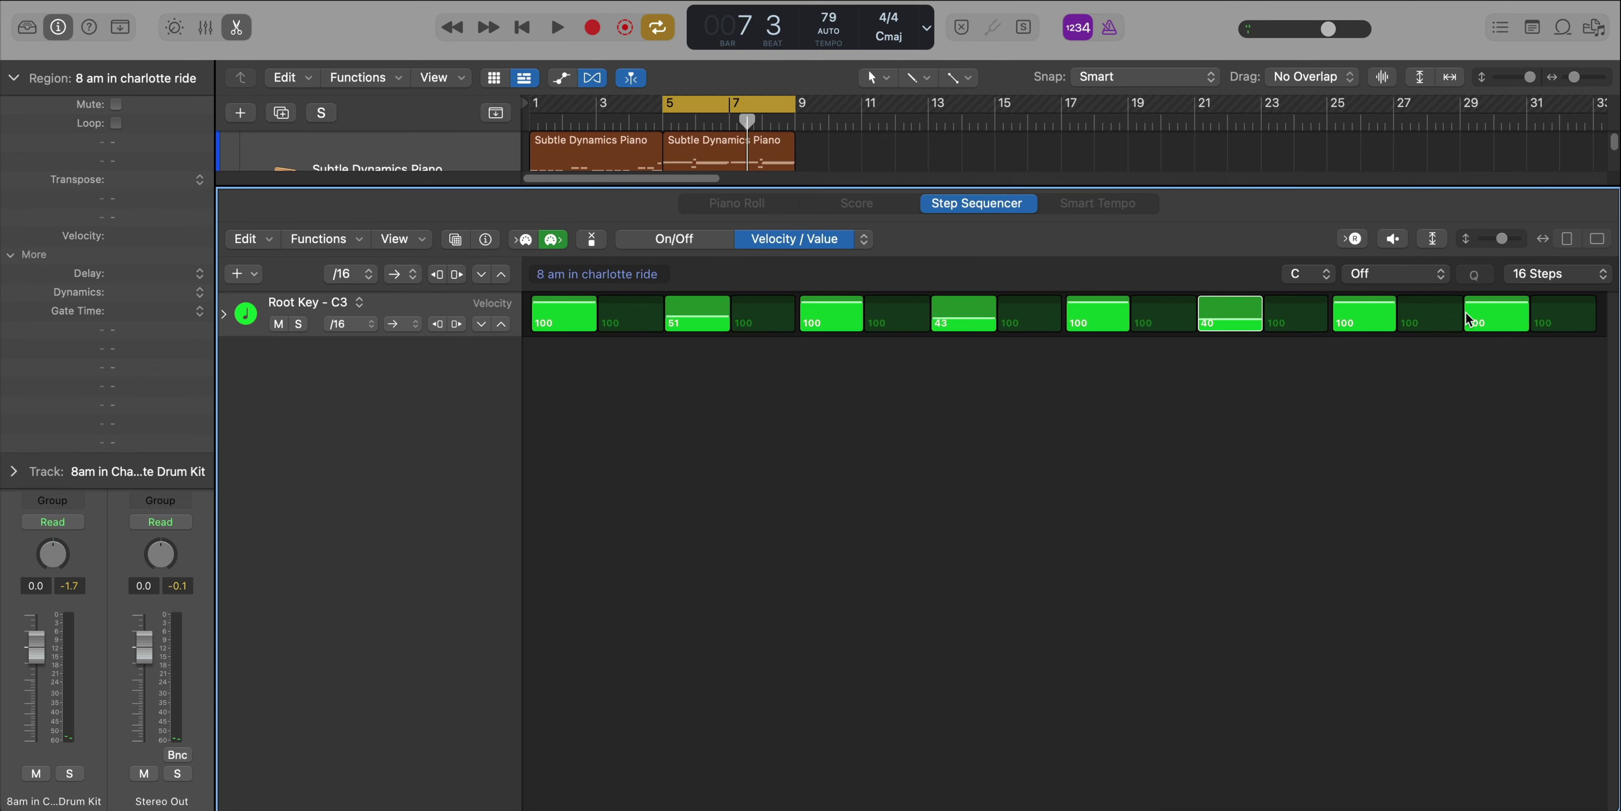
key(x)
key(x)
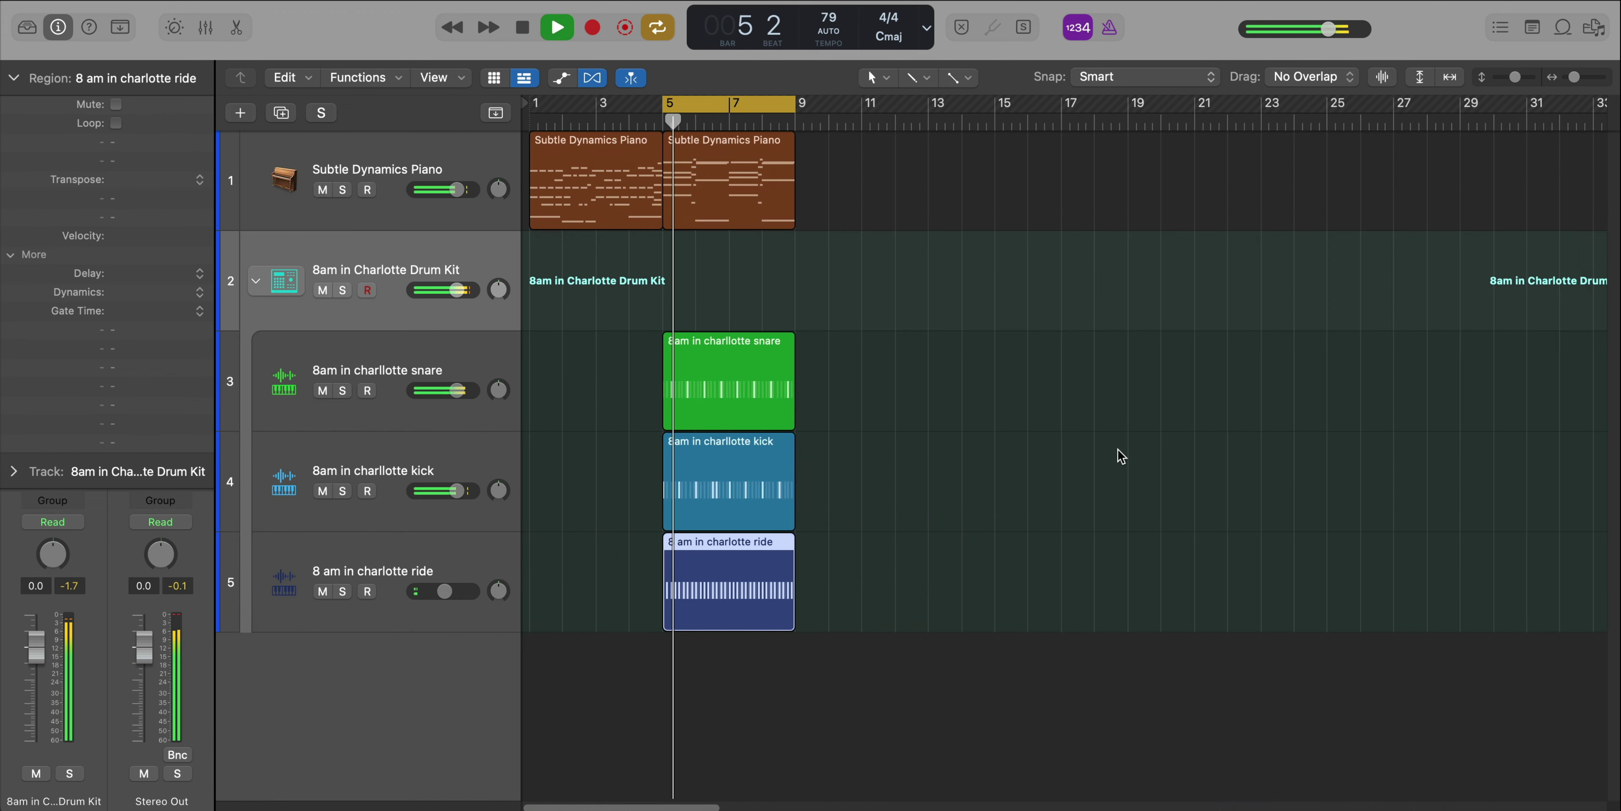
Lower the ride's volume to -6.0 dB and the piano's to -2.2 dB during playback
click(445, 590)
drag(444, 591, 442, 590)
click(440, 591)
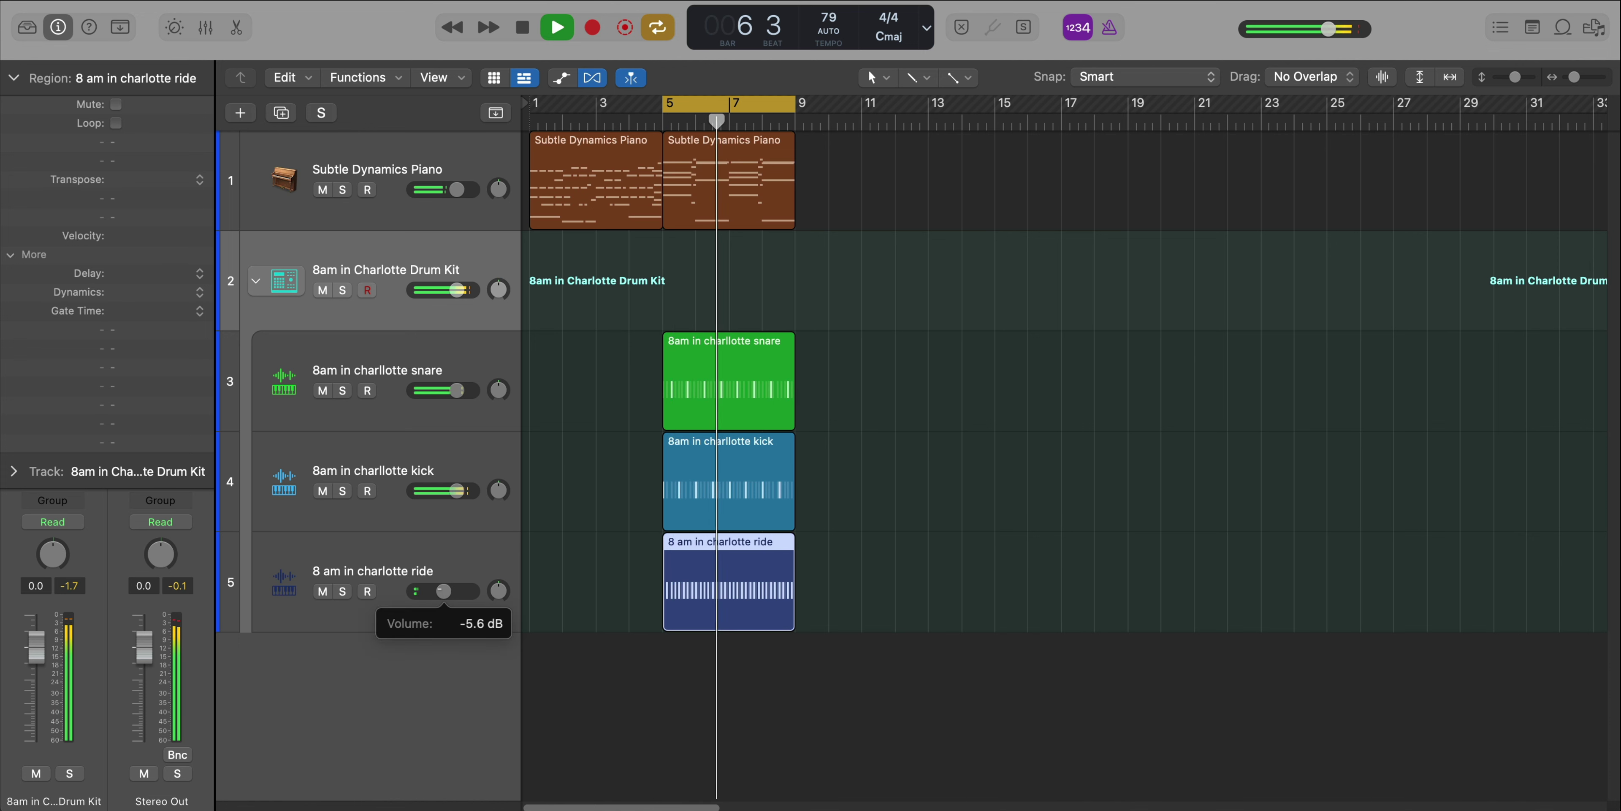
drag(456, 189, 450, 189)
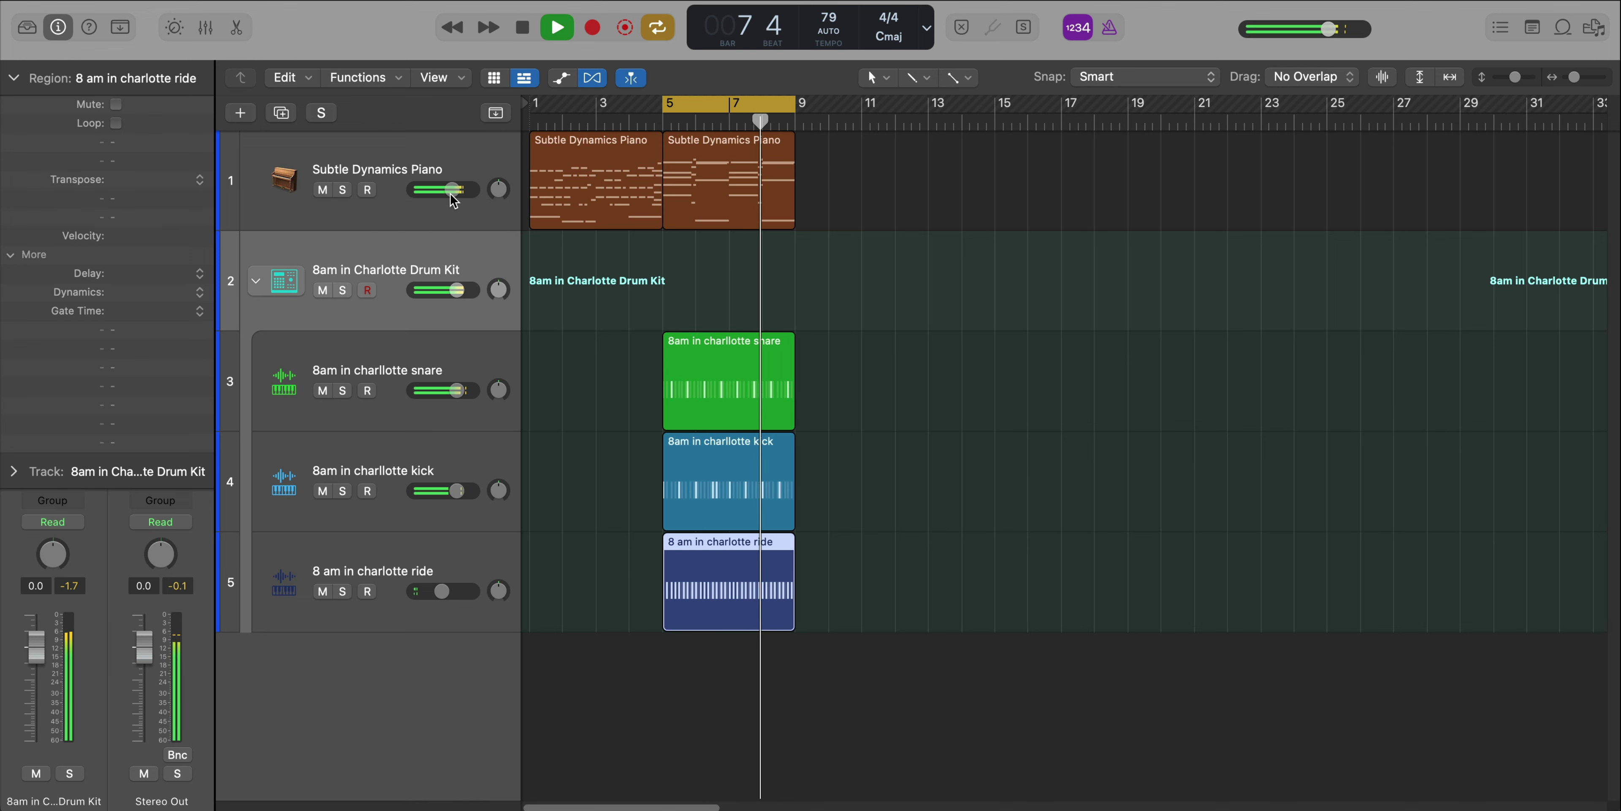
key(super+Right)
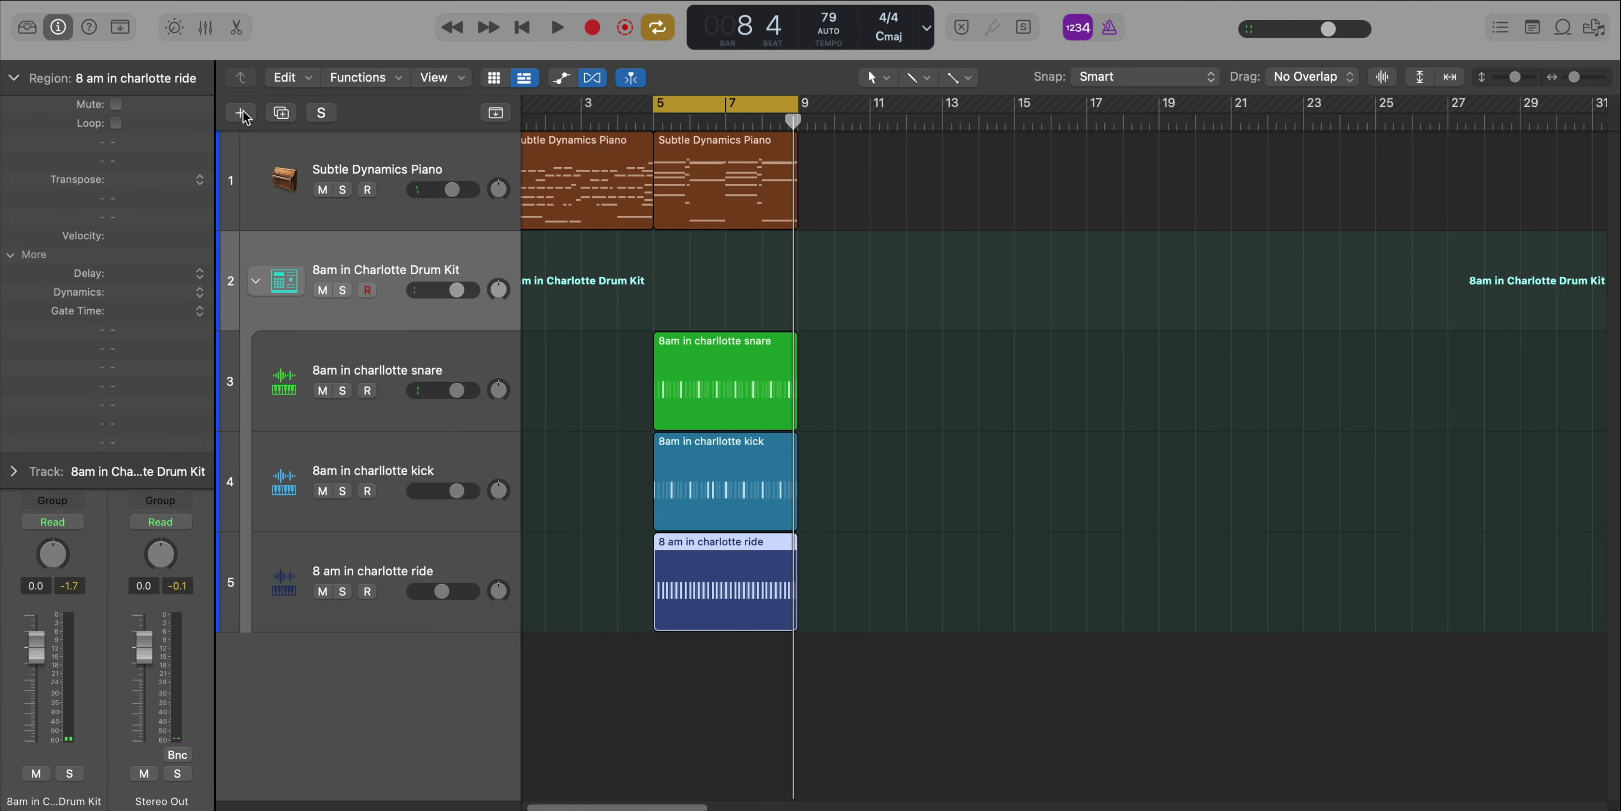
Add a new software instrument track and load the Liverpool Bass patch from the Bass category
click(243, 114)
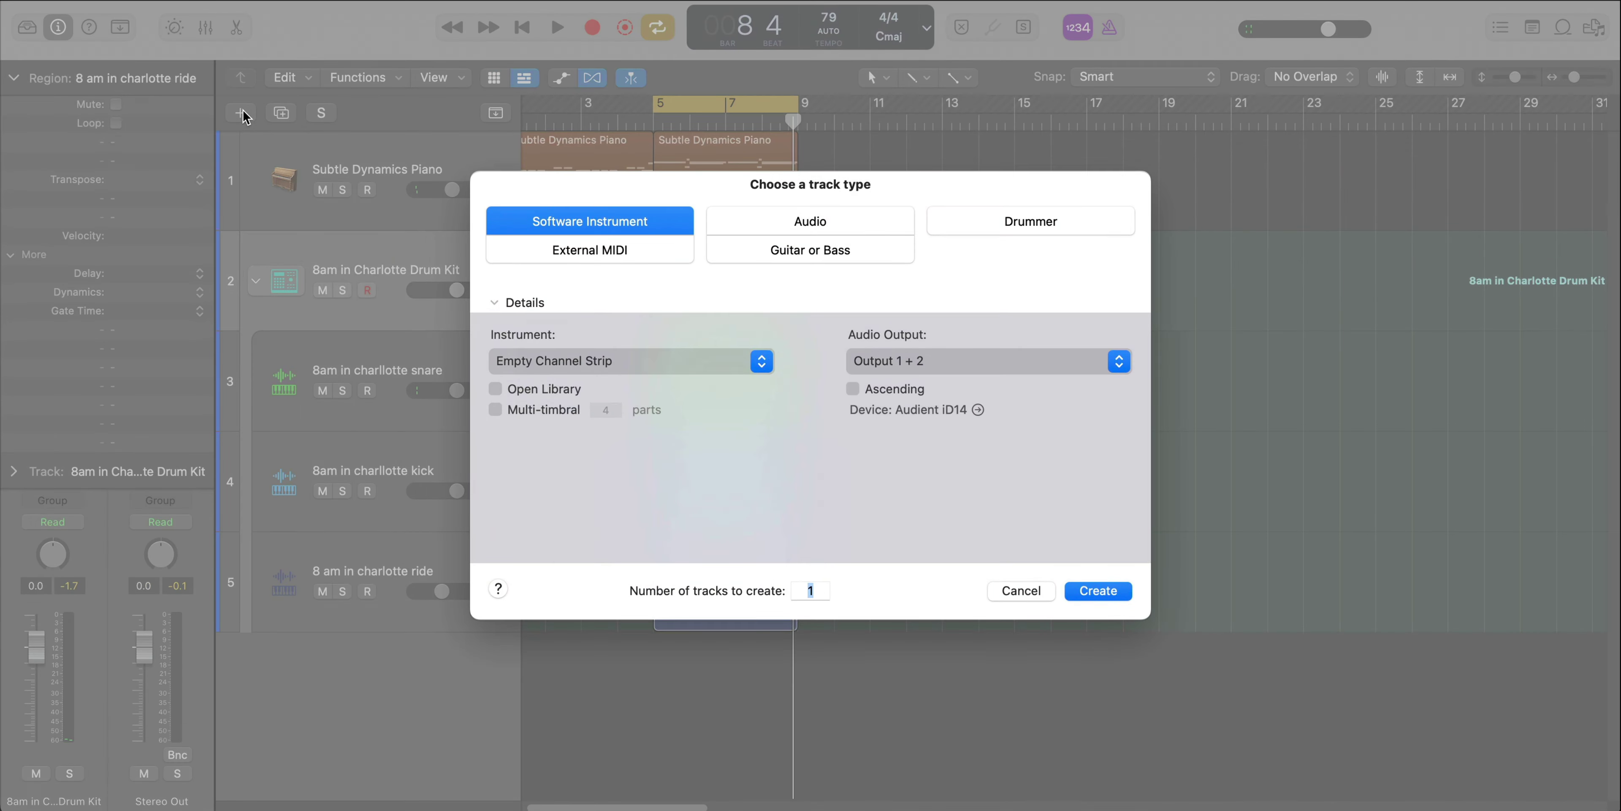
key(Return)
click(28, 28)
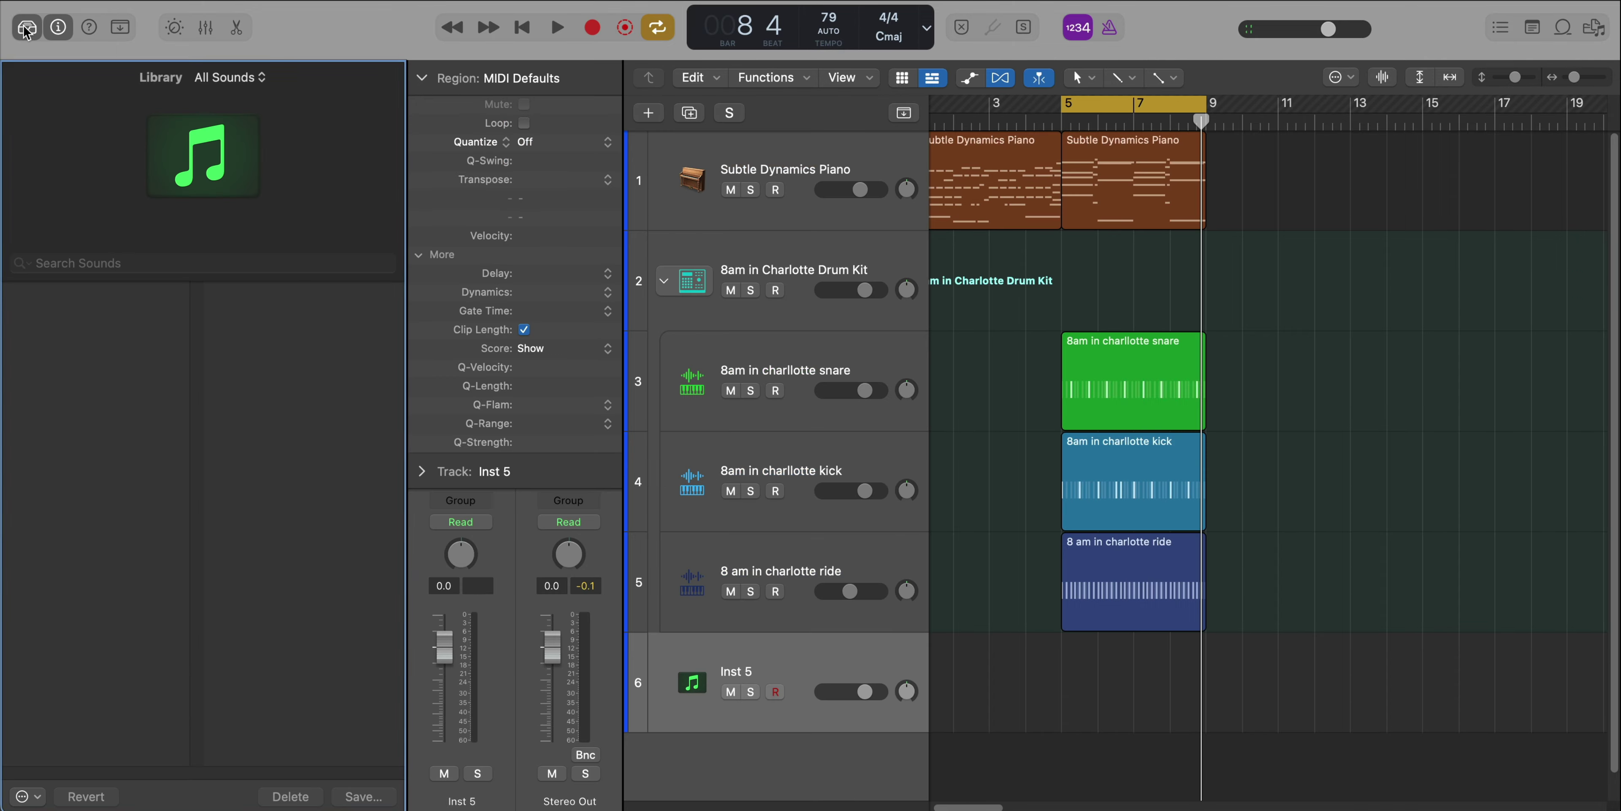
click(55, 340)
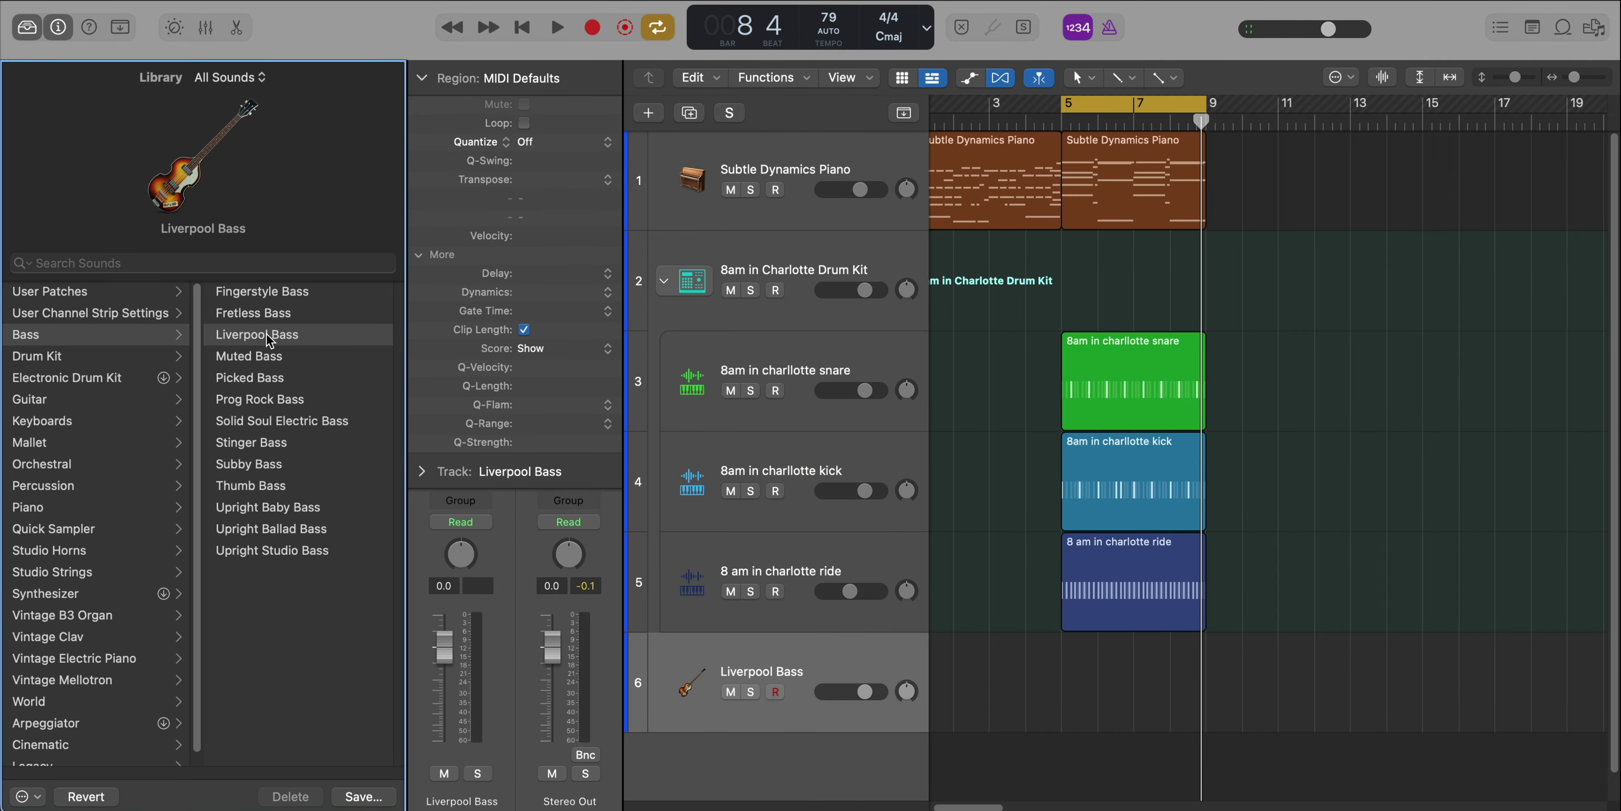
Create a bass region across bars 5 to 8 with a one-bar C#2 note starting at bar 5, velocity 81
drag(1090, 711, 1199, 708)
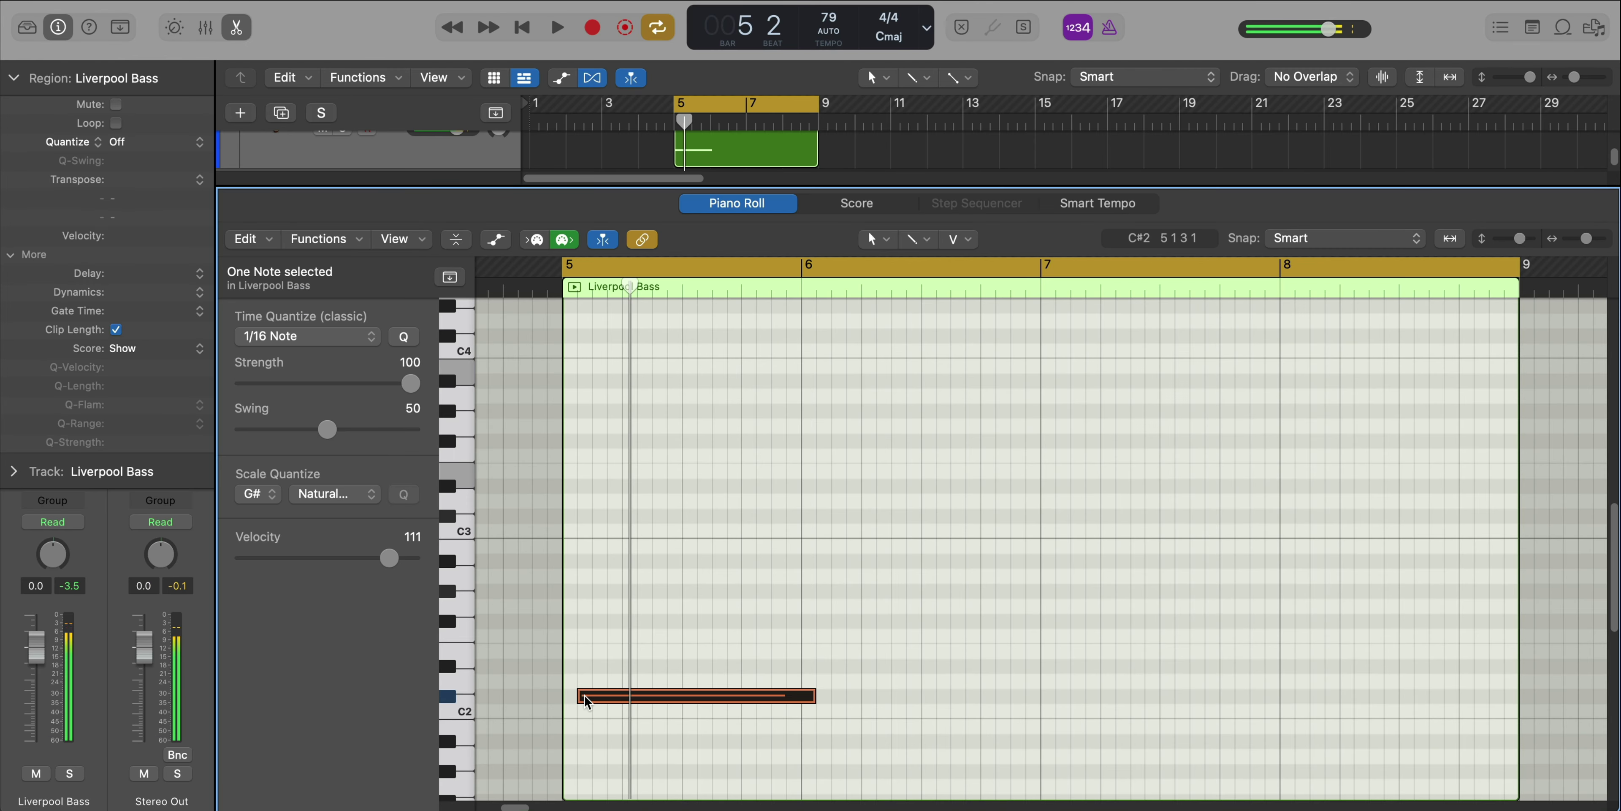
drag(584, 694, 569, 694)
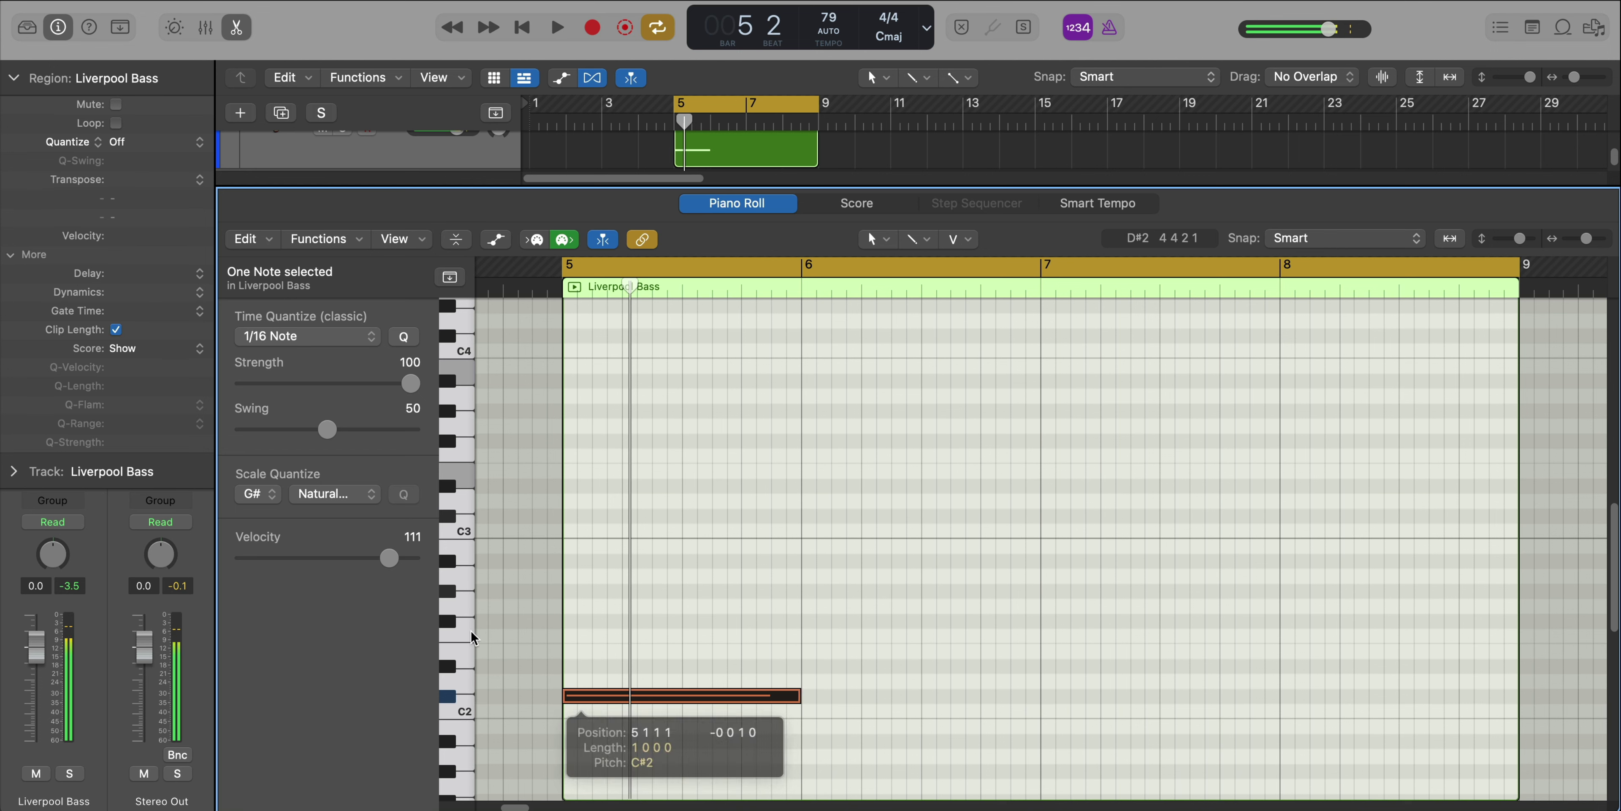
drag(376, 565, 359, 568)
key(space)
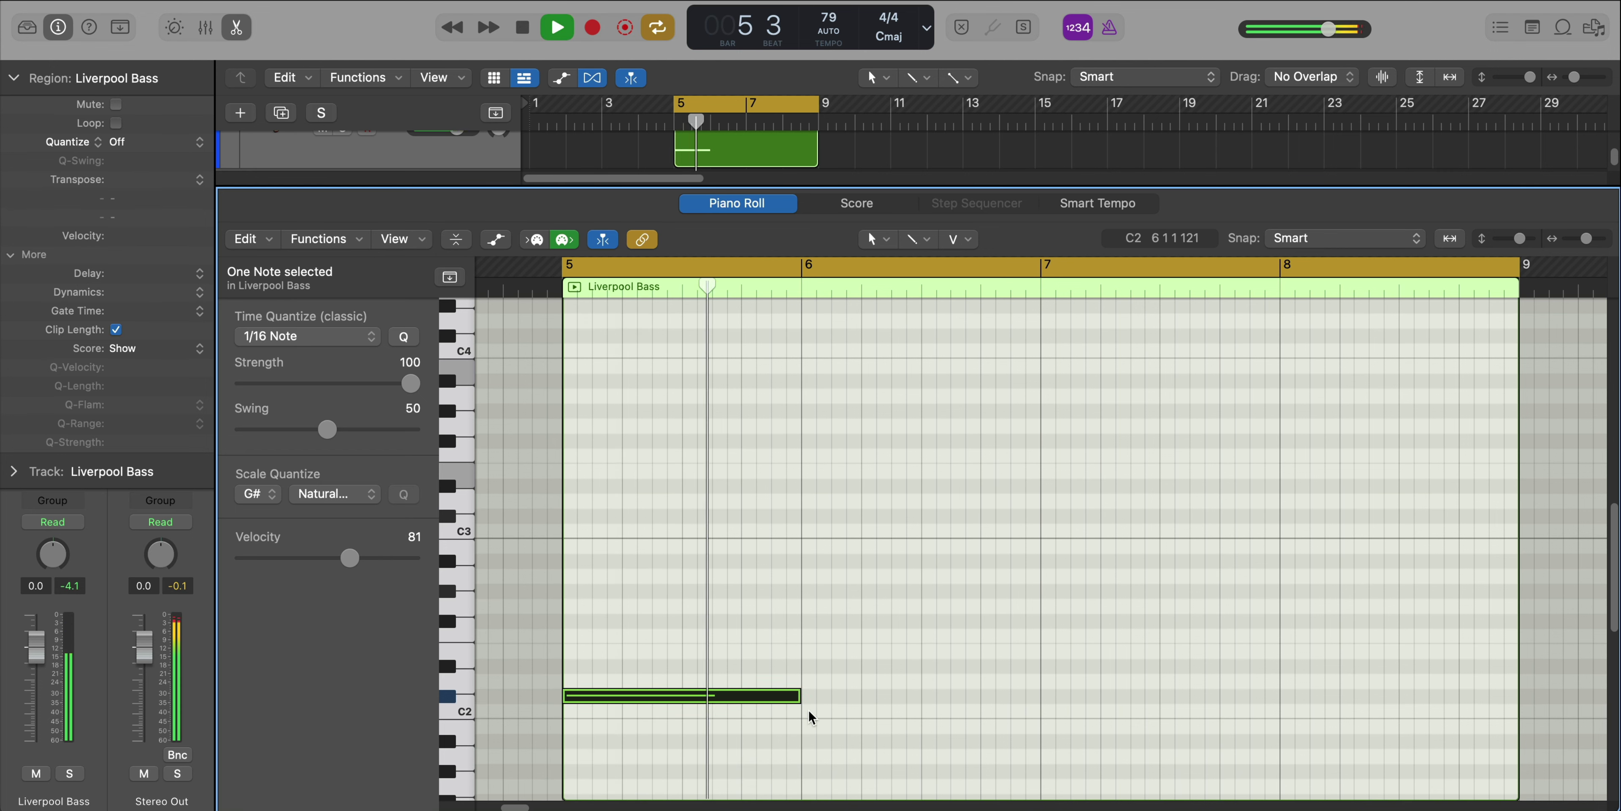
Add a one-bar G#1 note at bar 6 and repeat both bass notes across bars 7 and 8
click(811, 774)
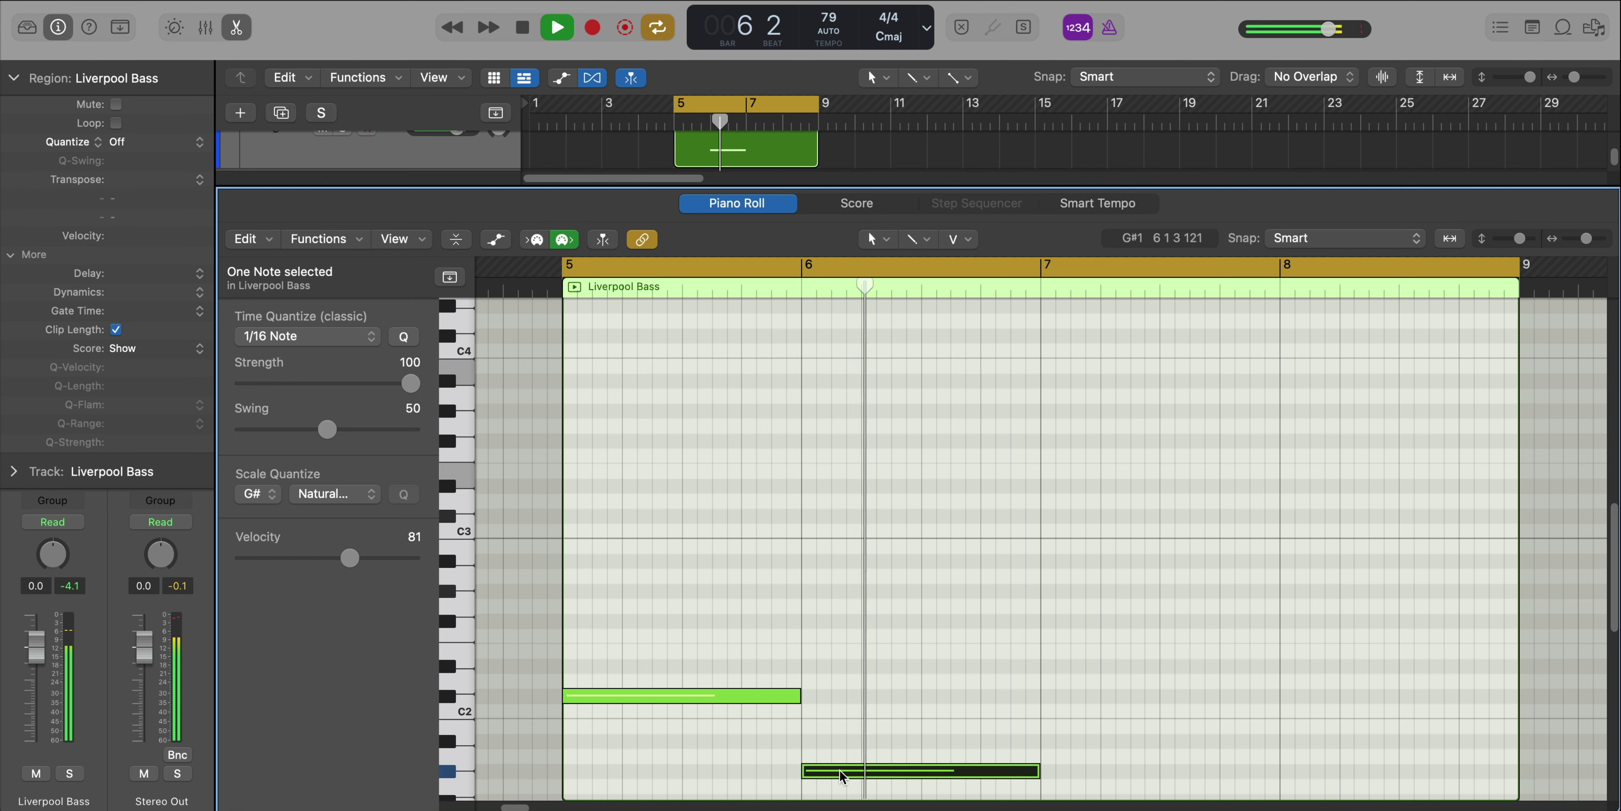
drag(897, 798, 763, 630)
key(super+r)
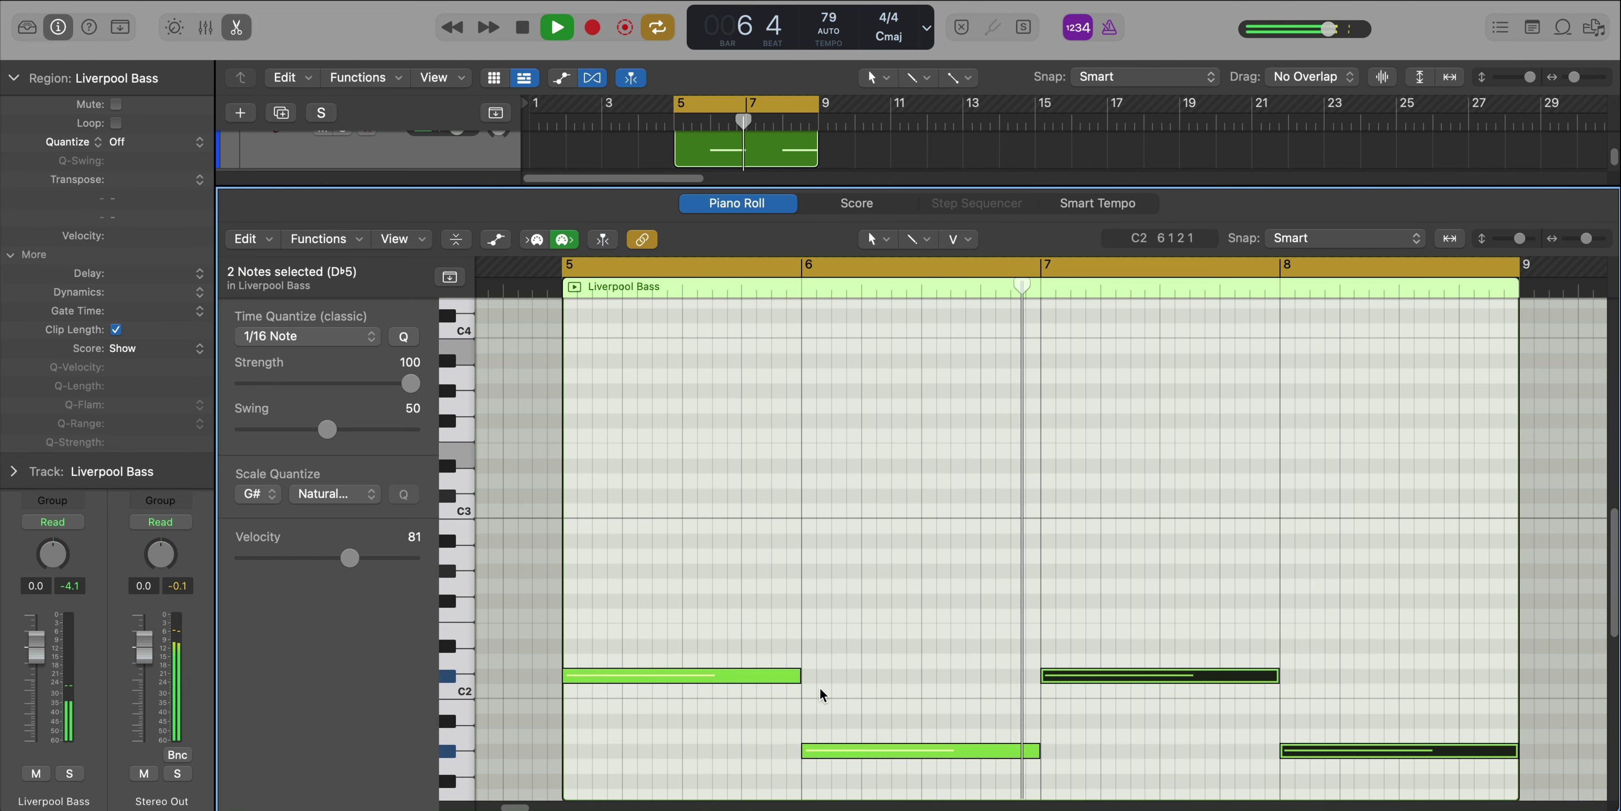
ctrl+alt+click(829, 671)
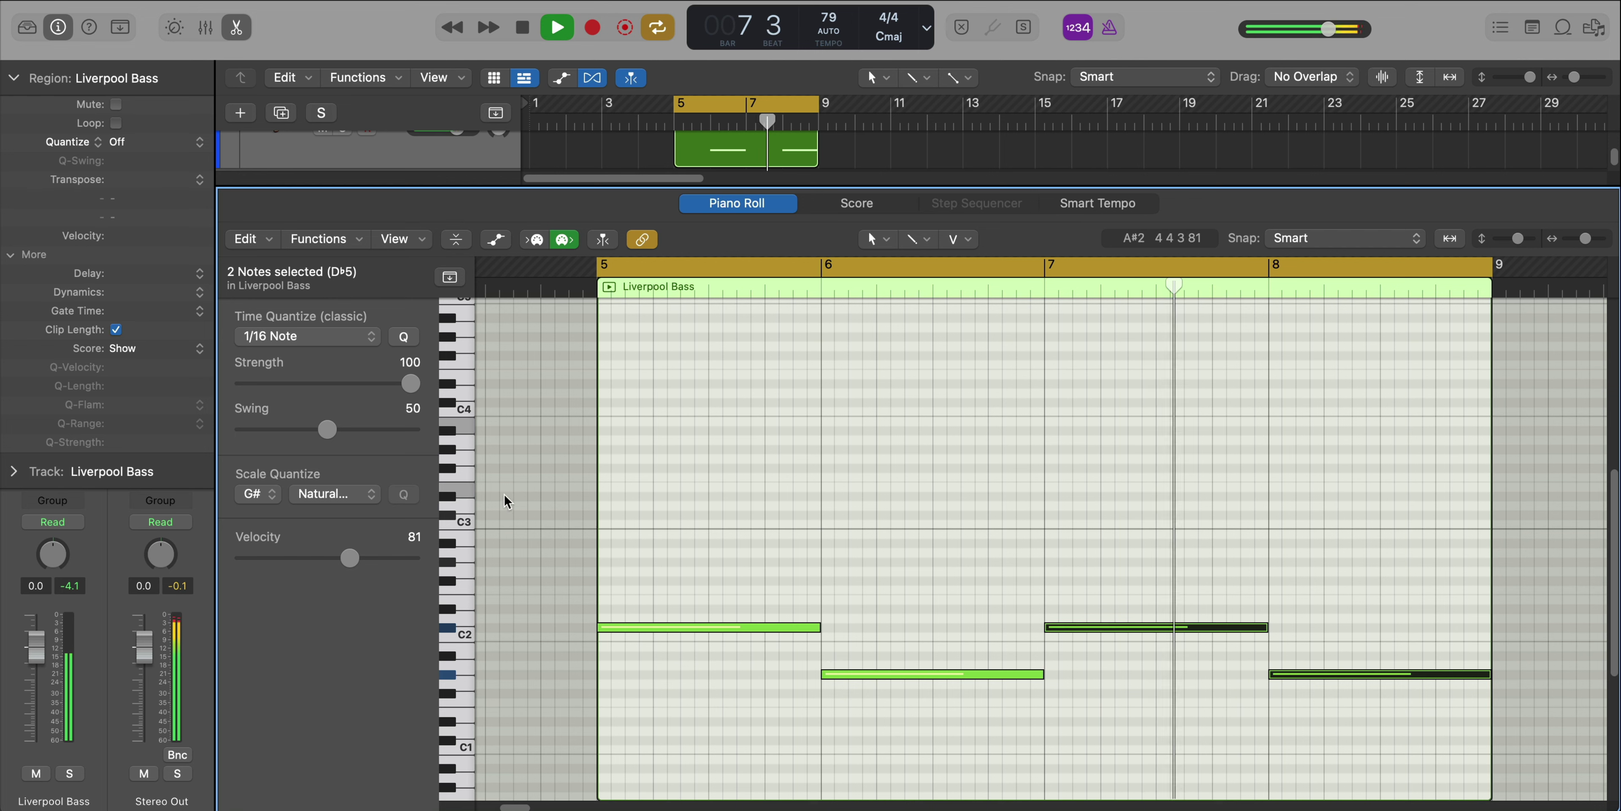
Solo the bass track, adjust the Boost in its Bass Amp Designer, and close the Piano Roll
click(14, 78)
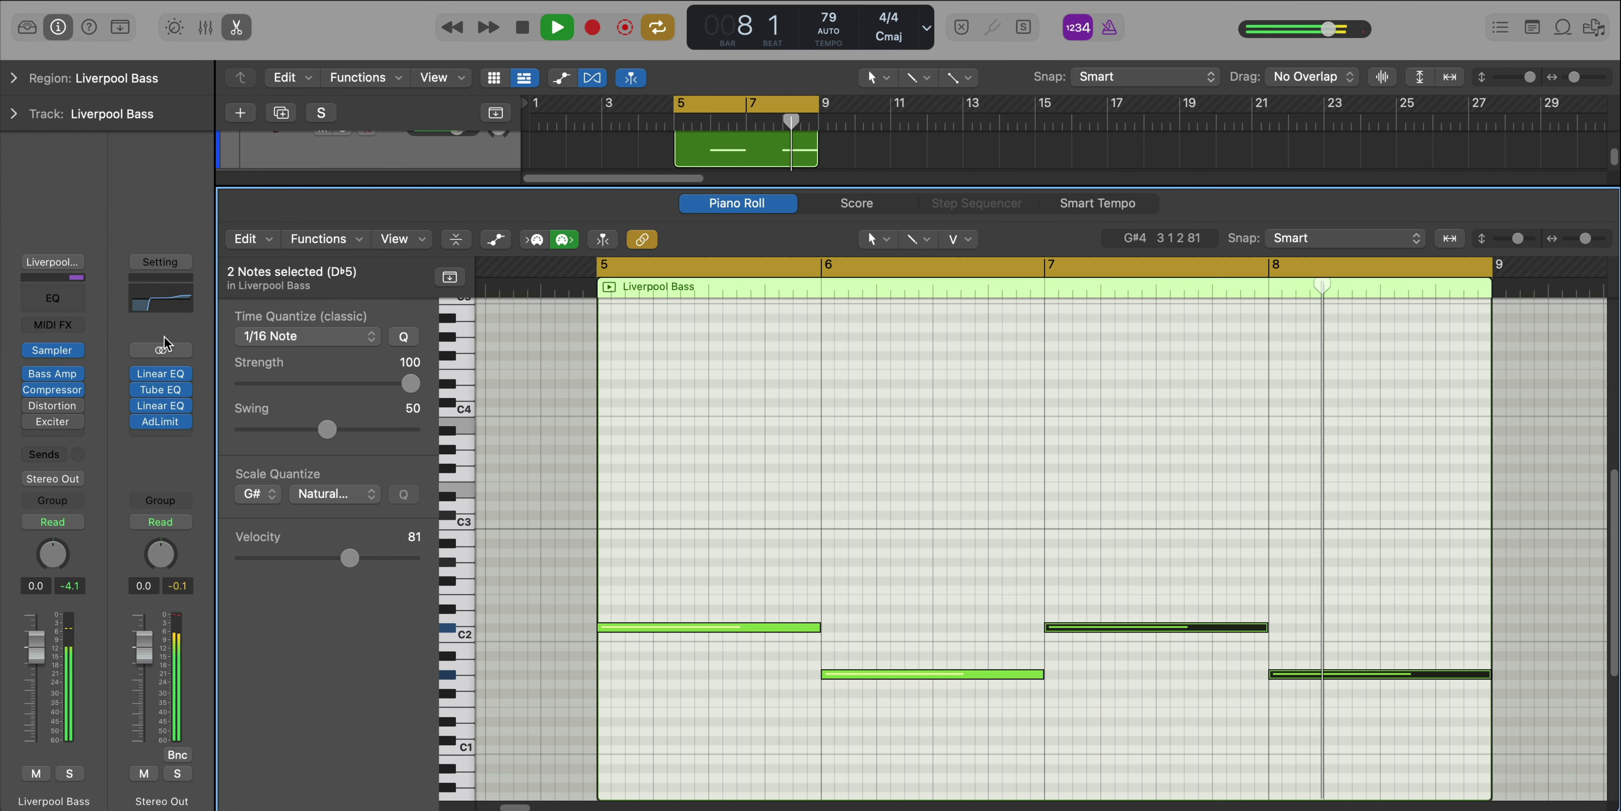
scroll(333, 161, up, 2)
key(space)
click(341, 168)
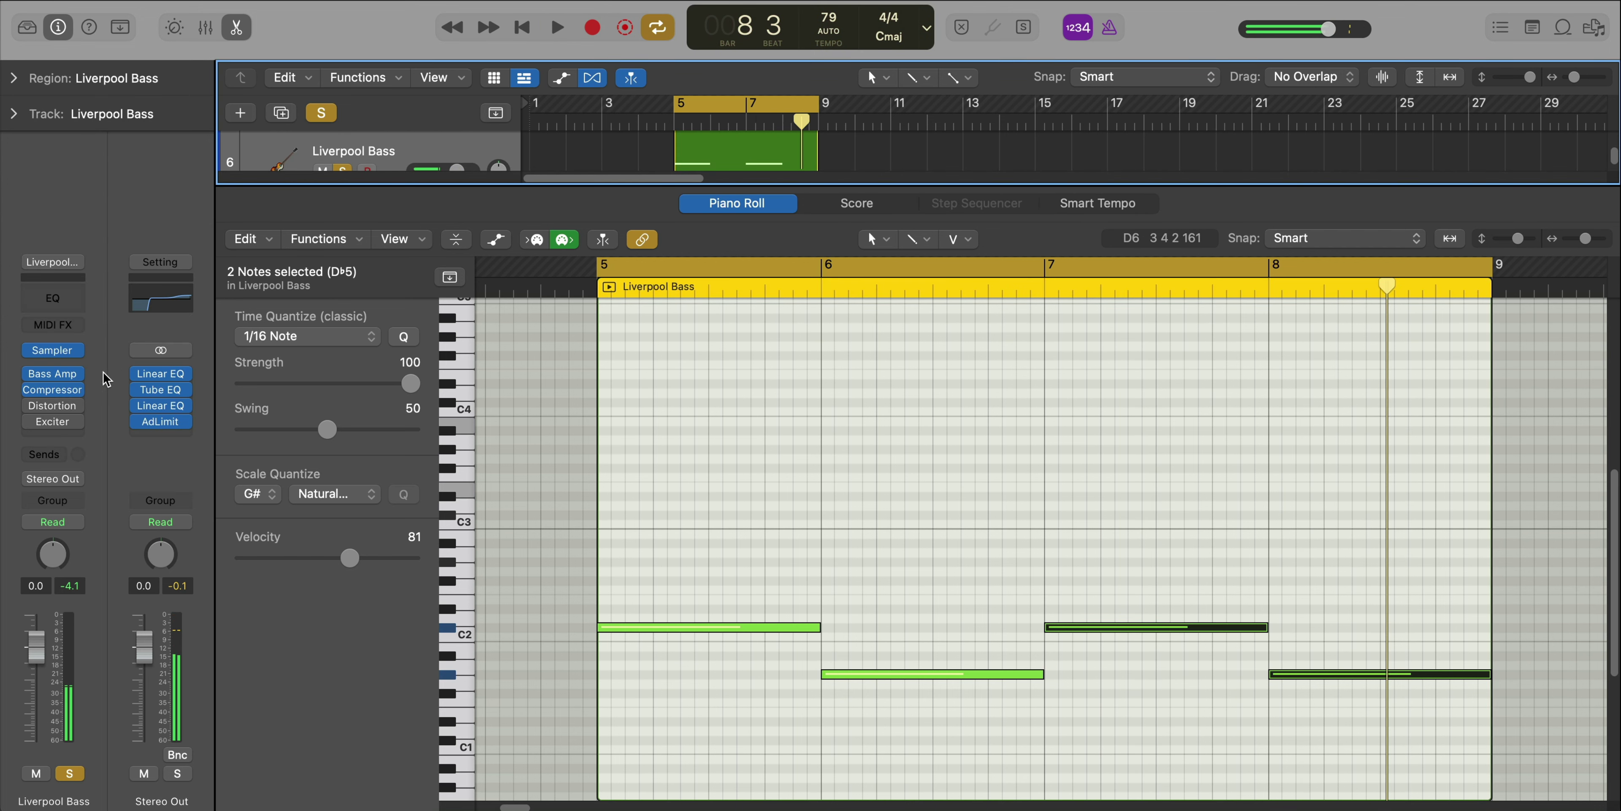
click(46, 372)
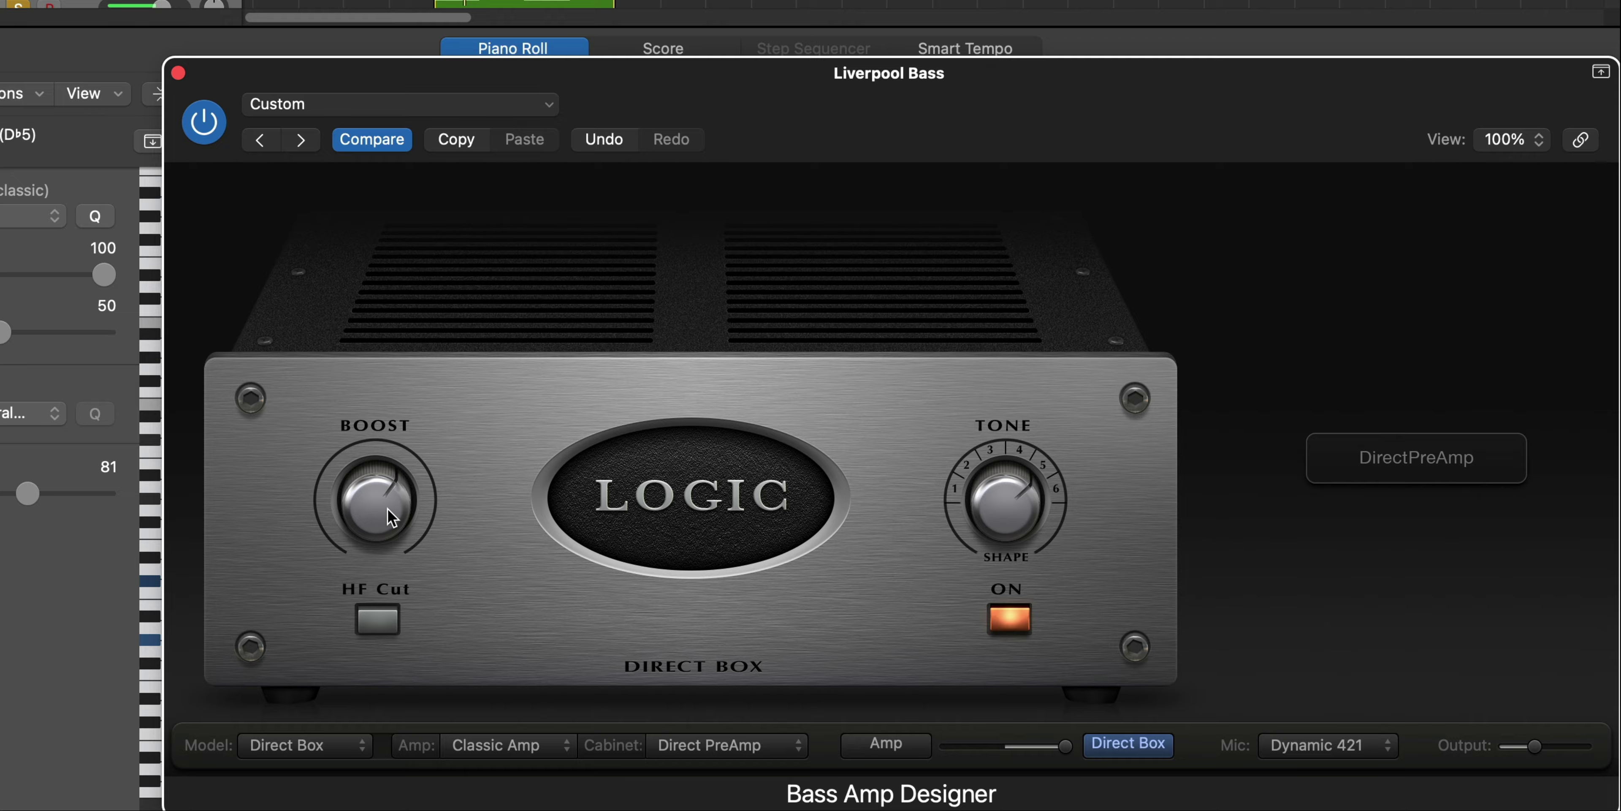
key(v)
key(v)
key(v)
key(e)
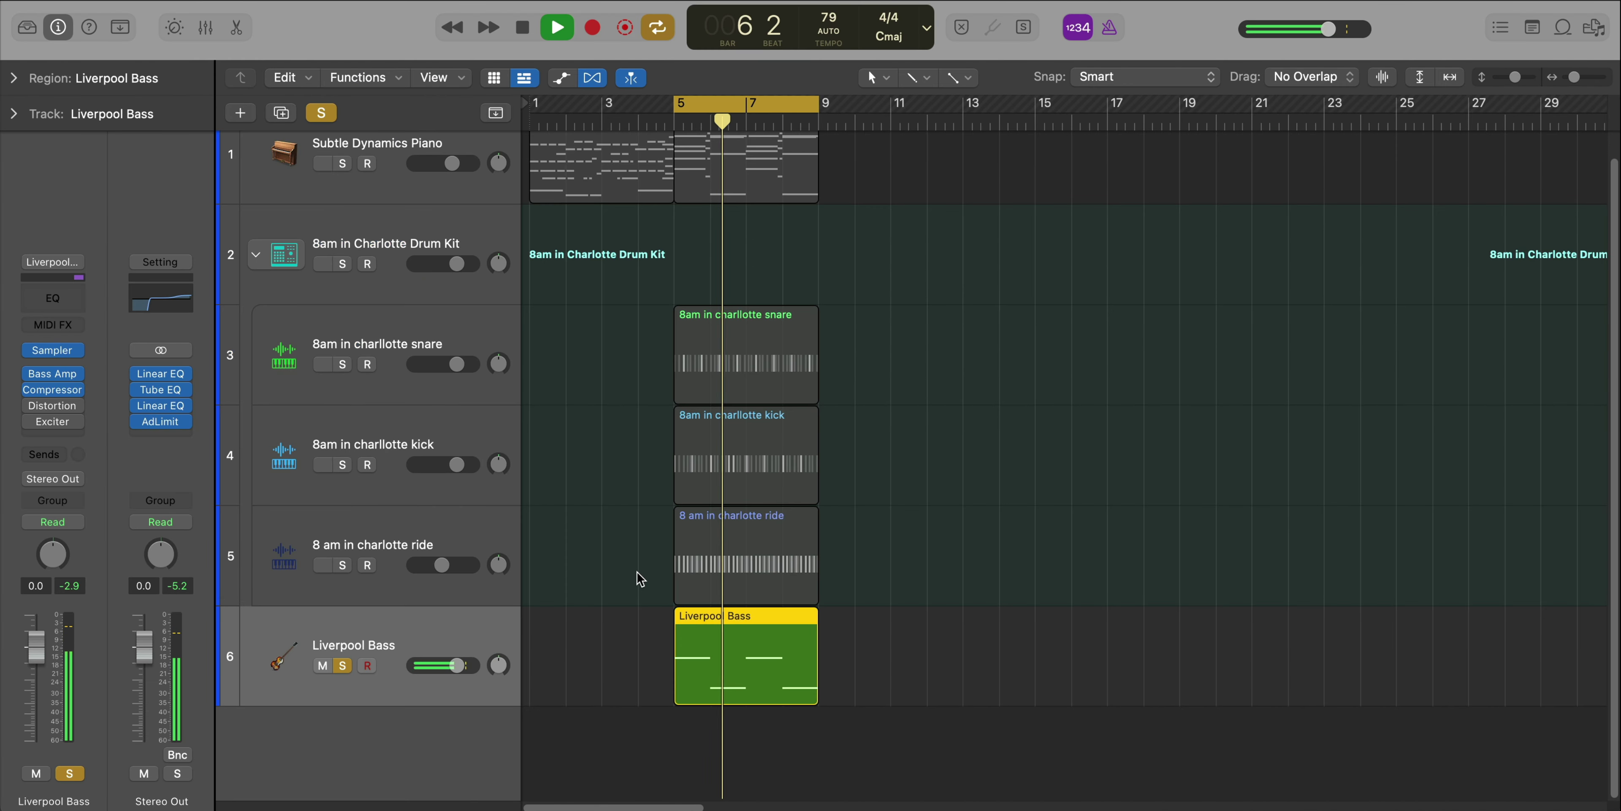
Copy the ride's SmpleDly and the piano's Bitcrusher onto the bass channel in the Mixer, and unsolo the bass track
key(space)
key(x)
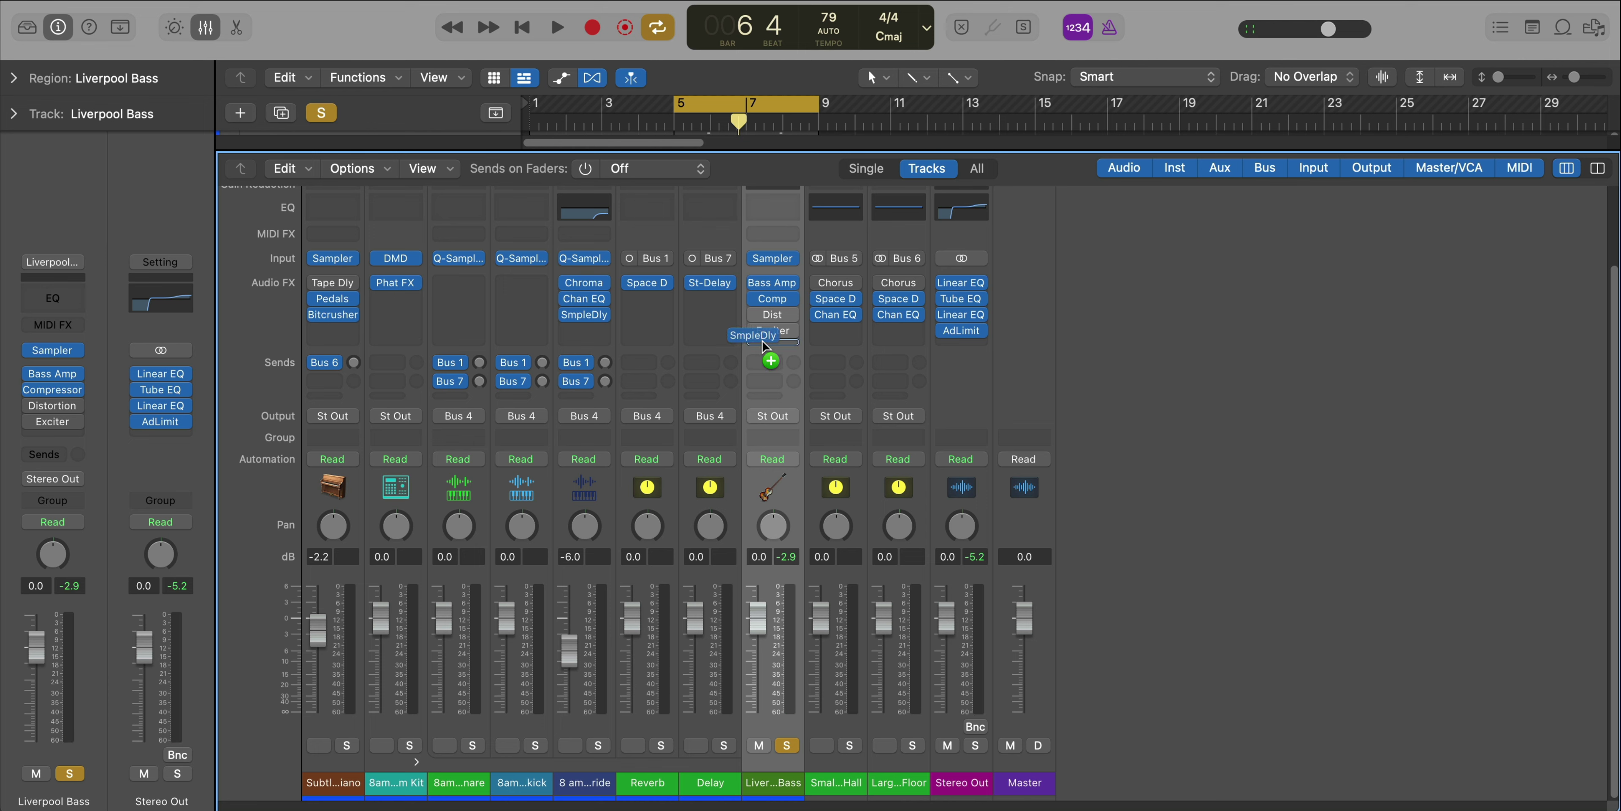
drag(584, 314, 768, 340)
key(space)
key(x)
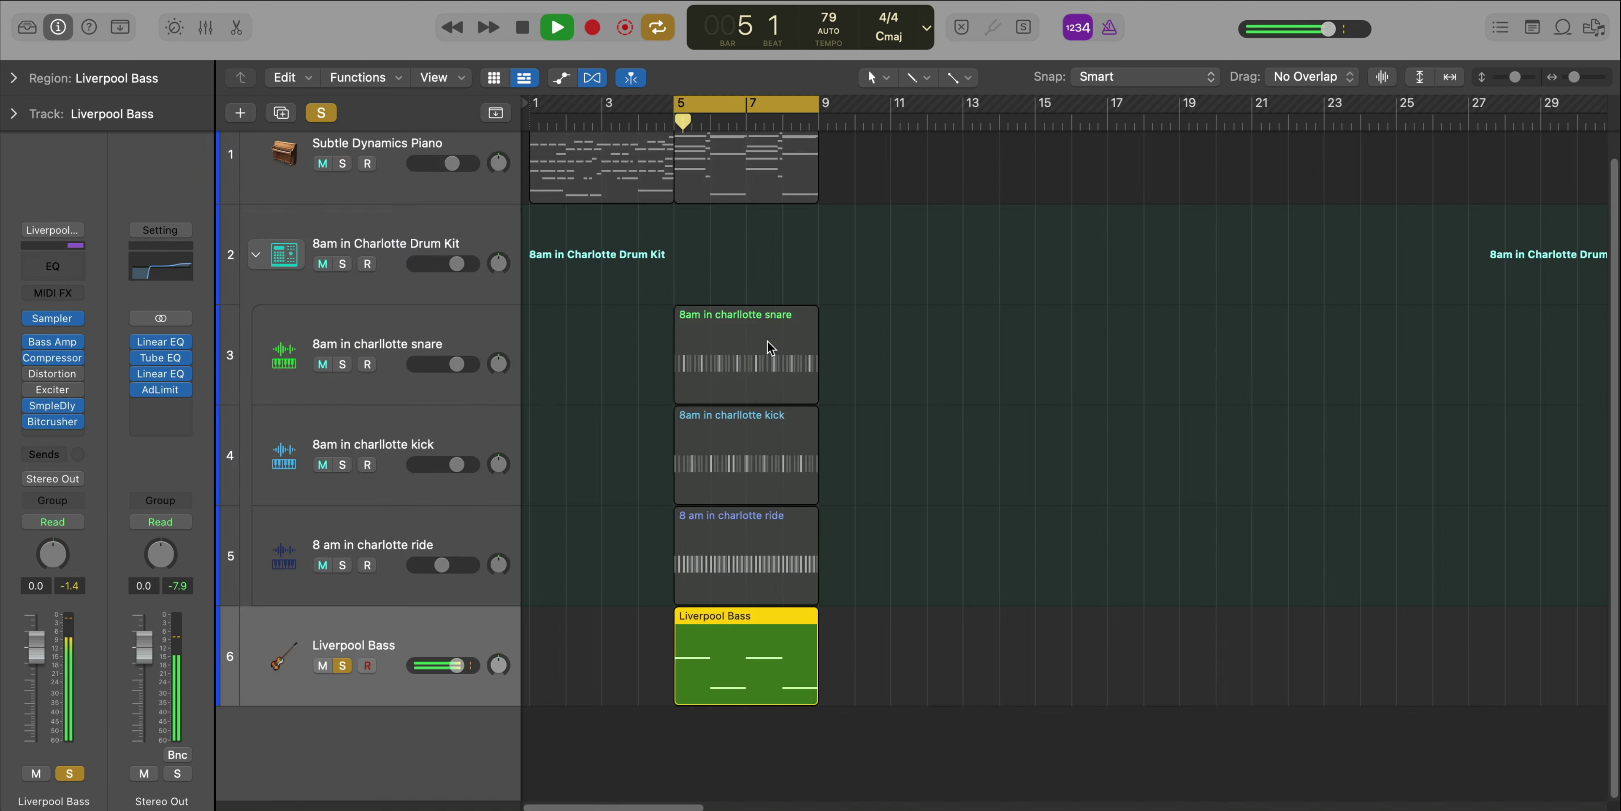
click(343, 666)
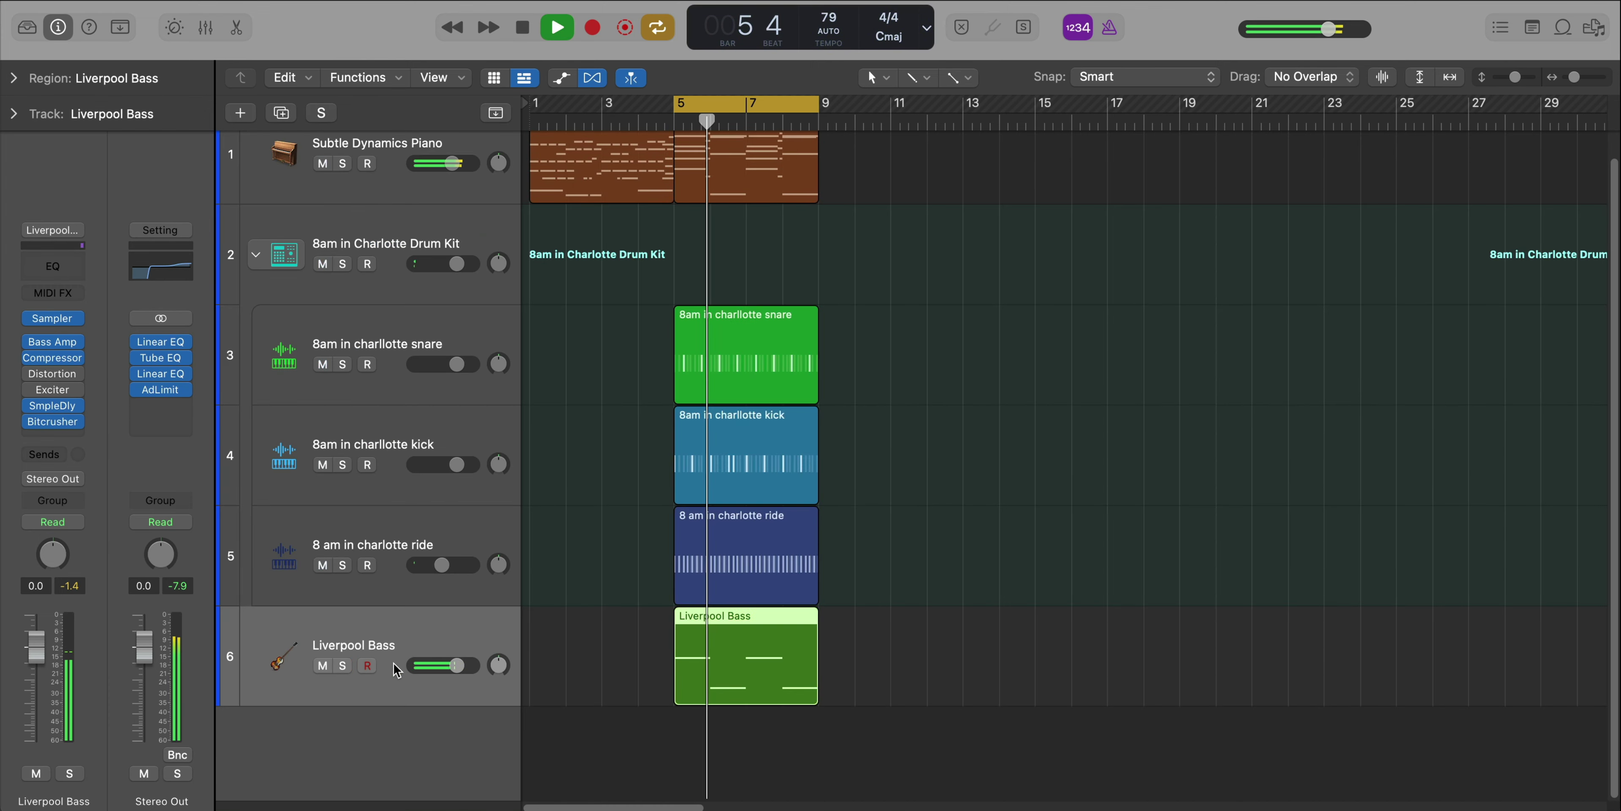
scroll(552, 630, down, 2)
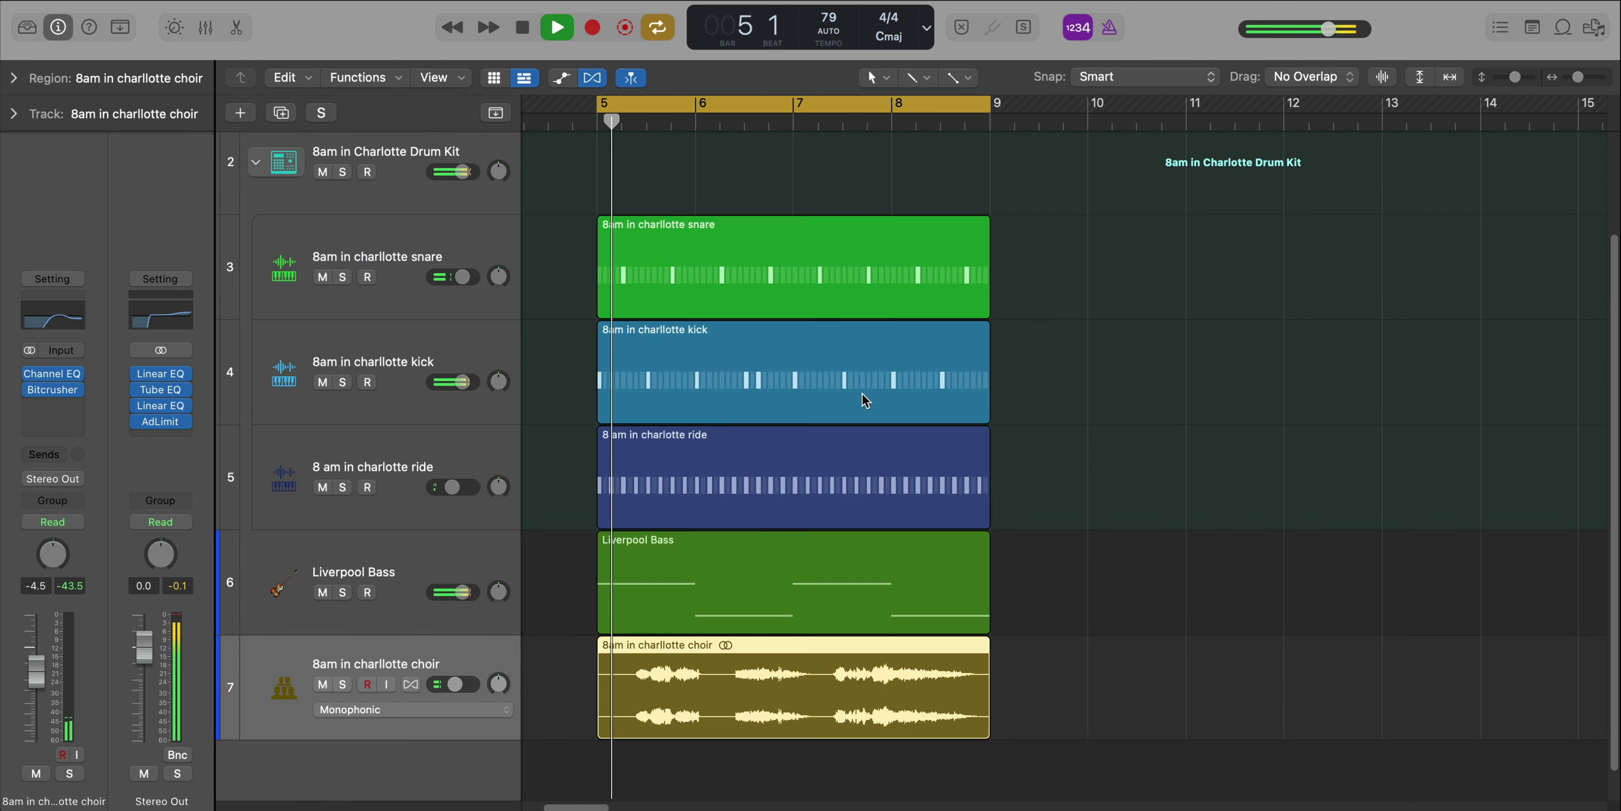
Play the loop with all tracks, set the 8am in charlotte choir track's volume to -4.9 dB, and stop playback
key(x)
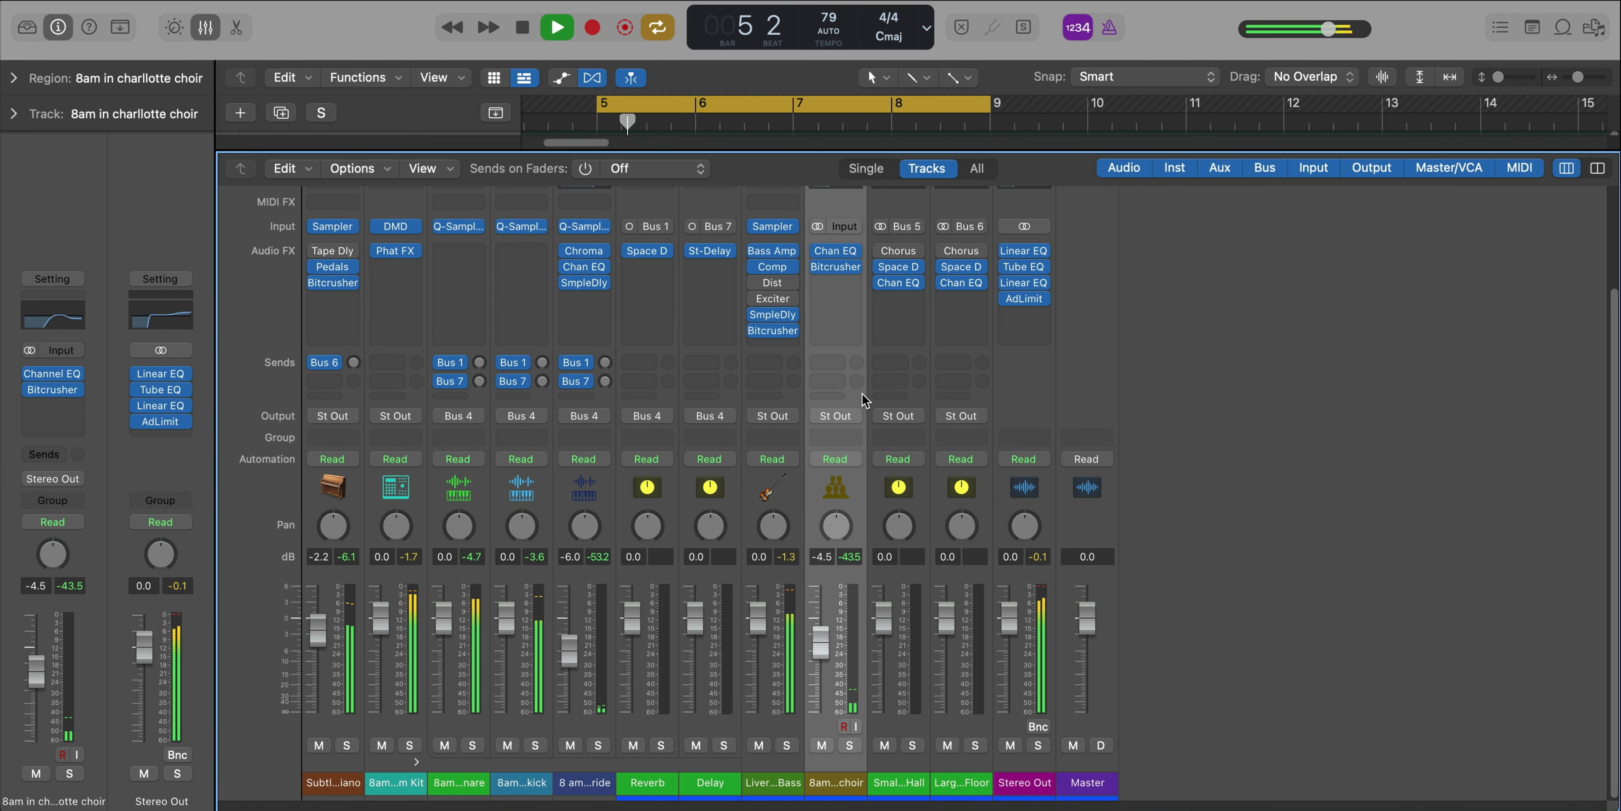
key(x)
key(super+Up)
key(super+Up)
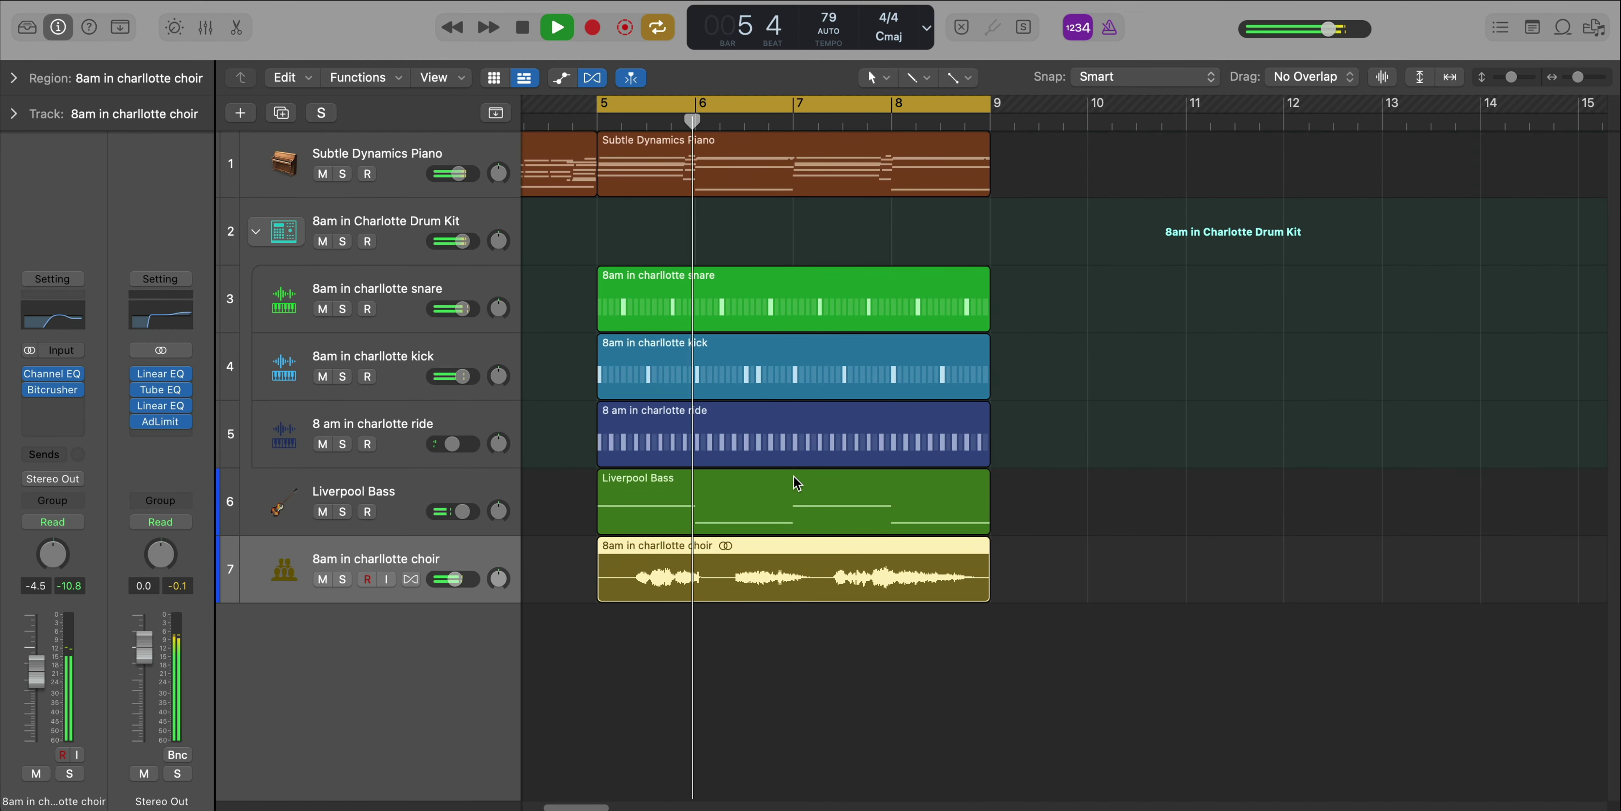
key(super+Left)
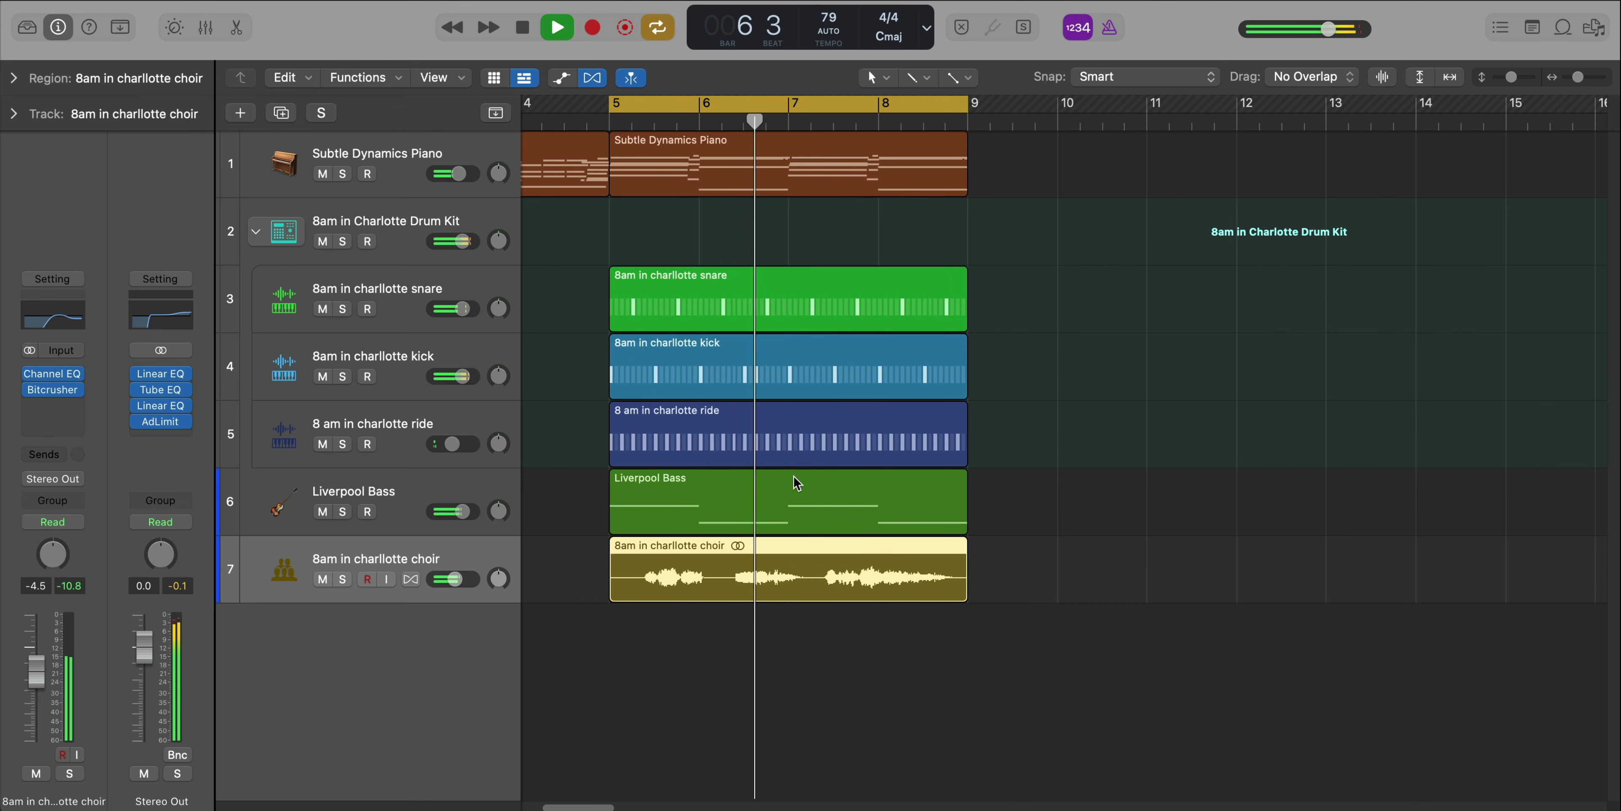
key(super+Left)
key(super+Up)
drag(458, 549, 455, 552)
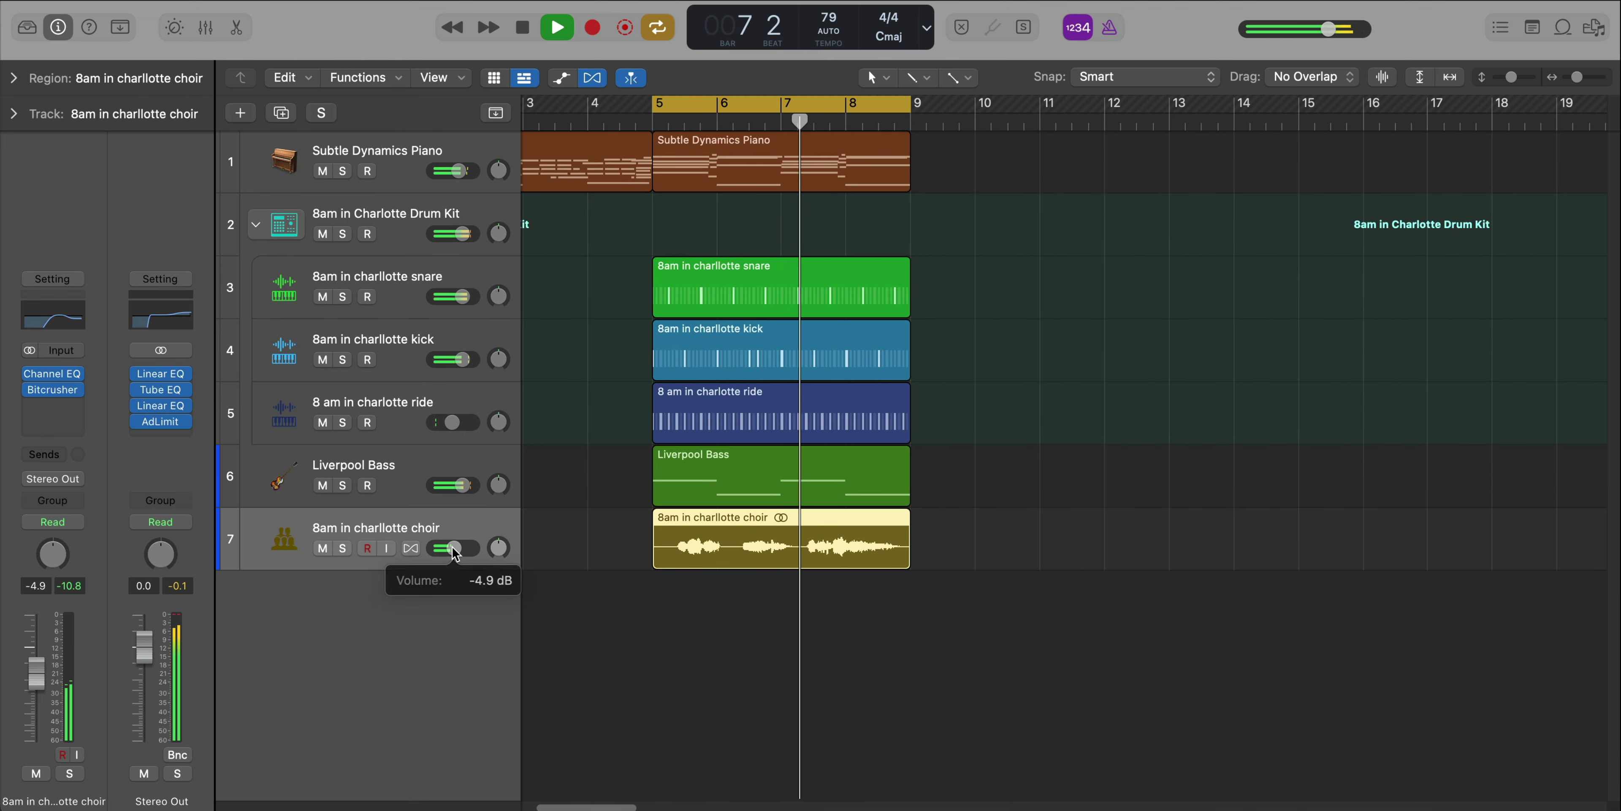
scroll(605, 589, down, 1)
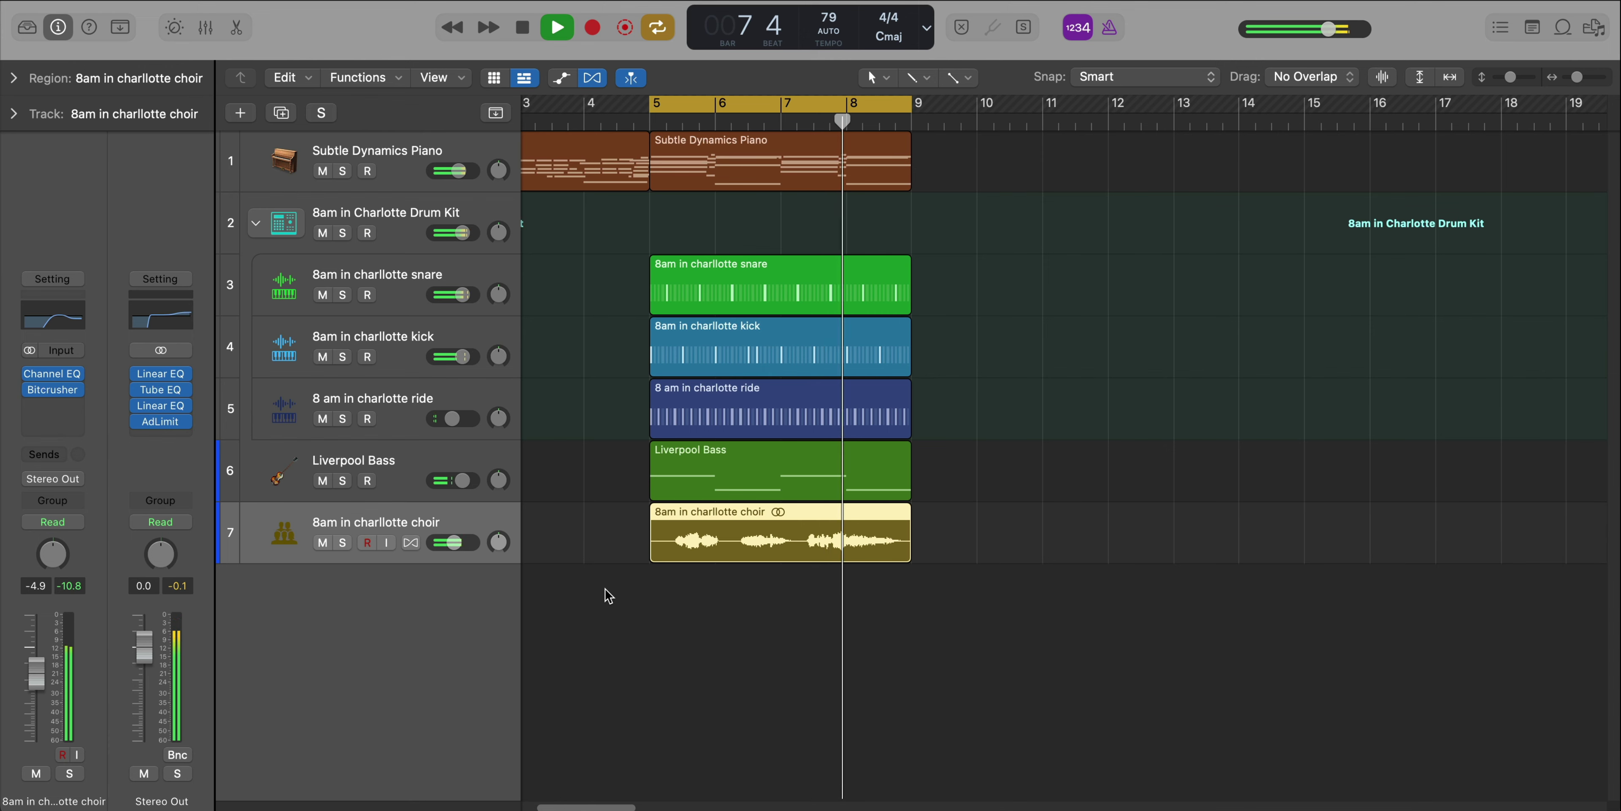
scroll(606, 590, down, 1)
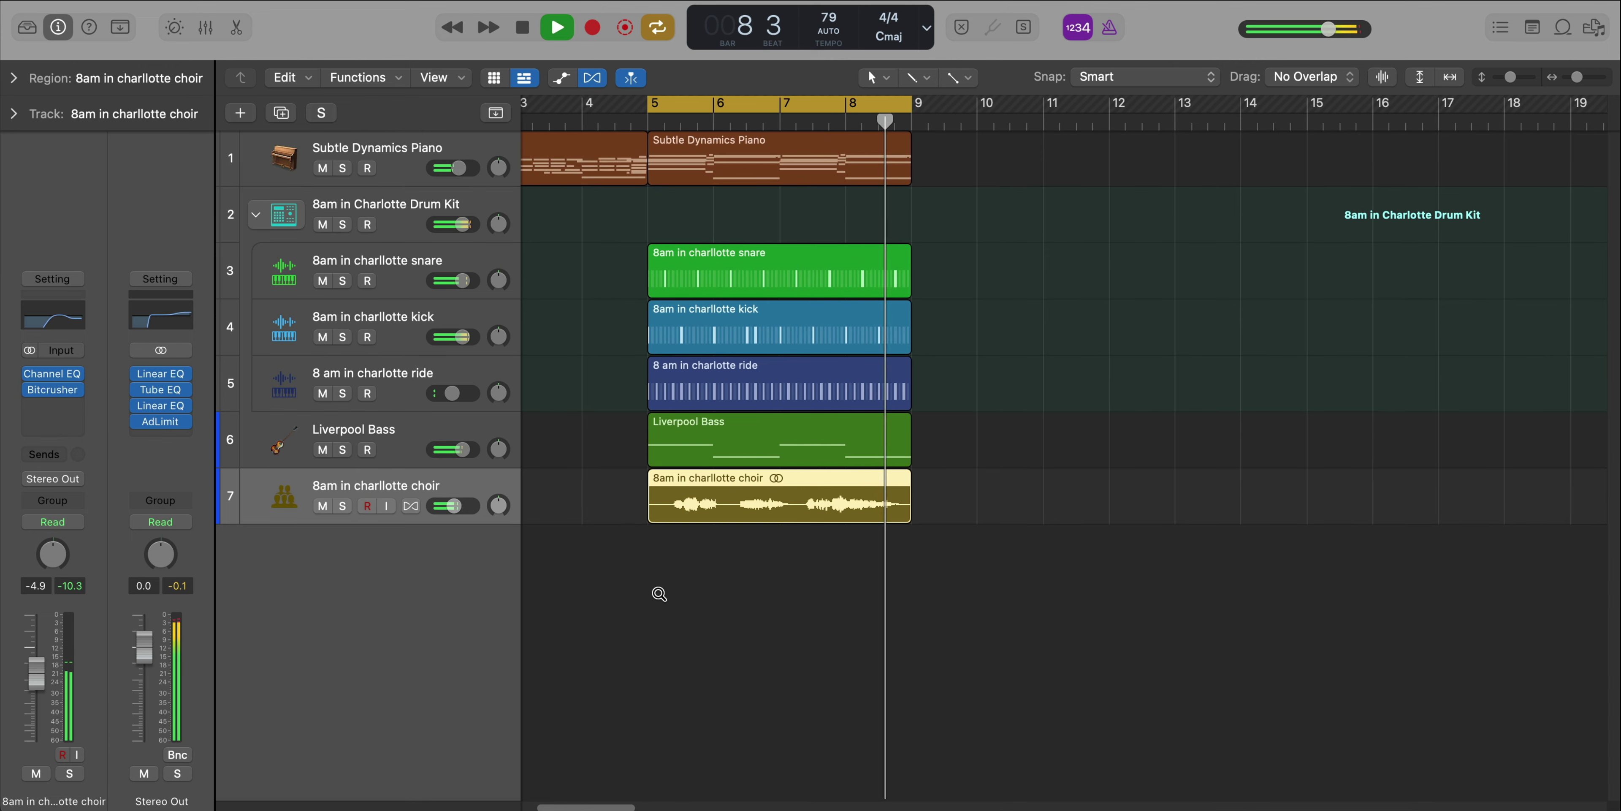
key(space)
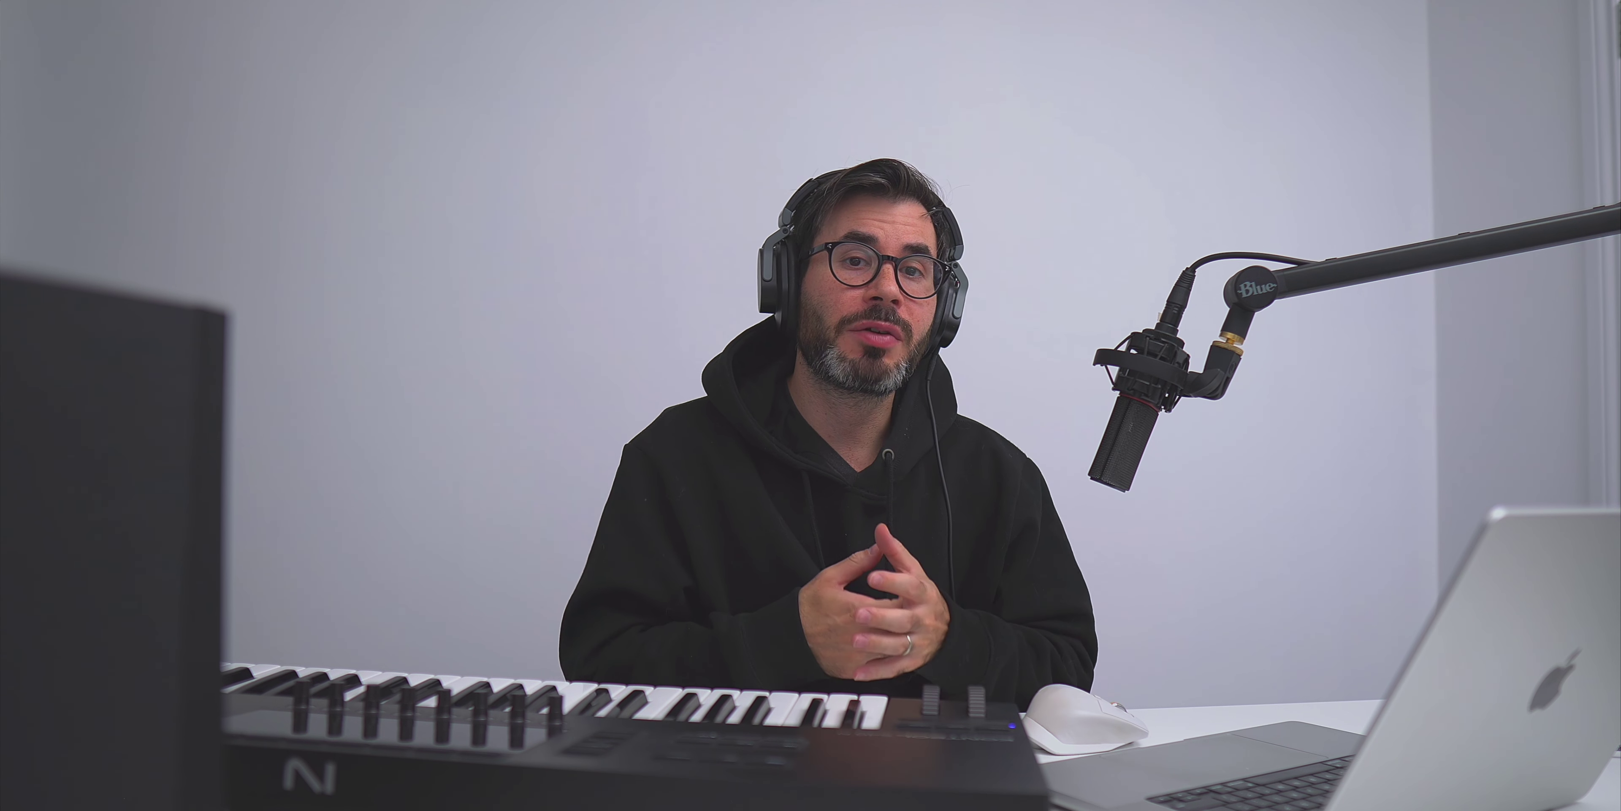